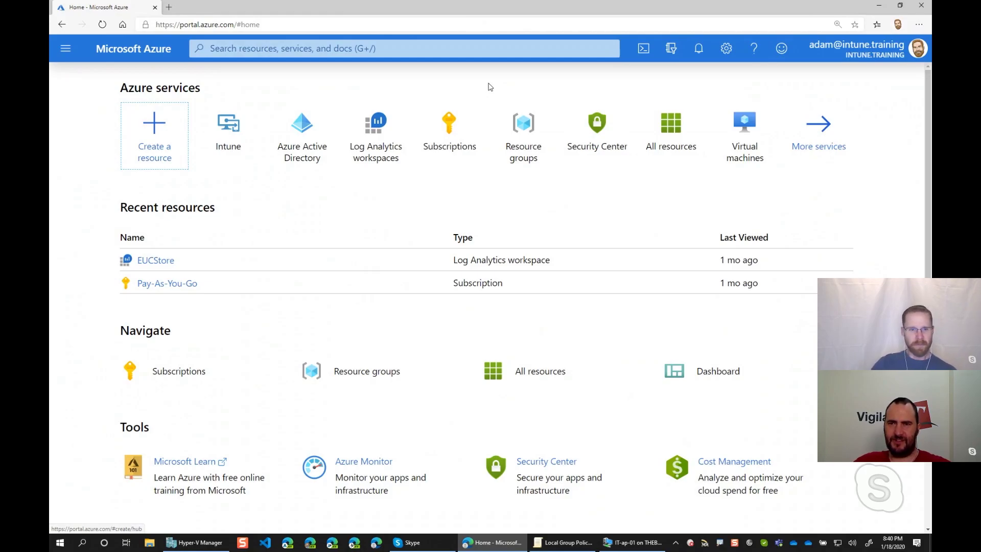
Open the Intune device configuration profiles and start creating a new profile
left_click(231, 146)
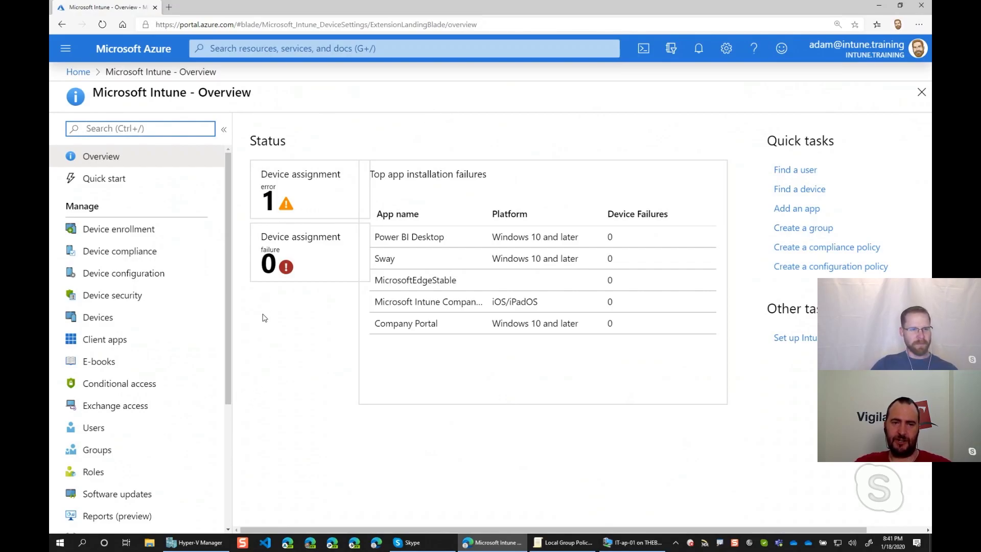
left_click(163, 273)
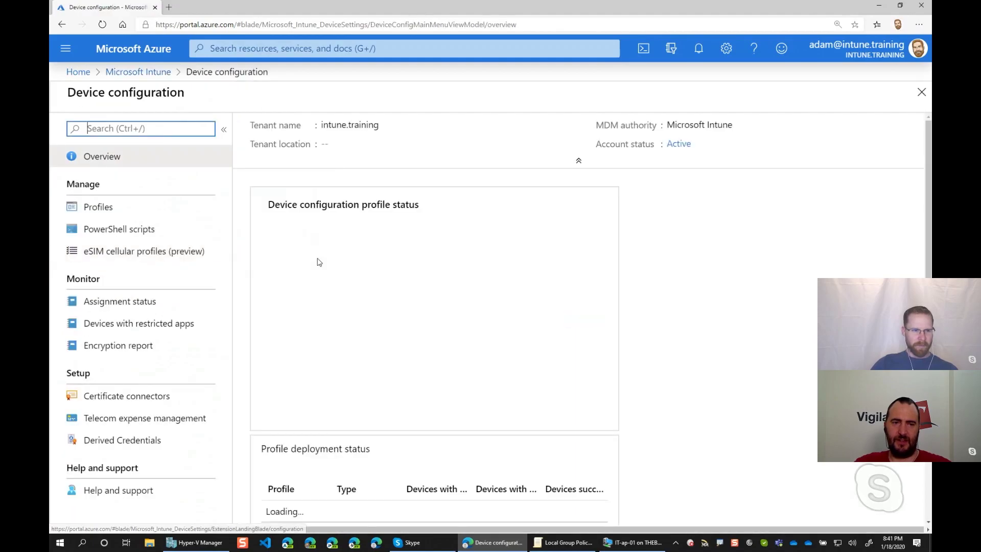
left_click(115, 207)
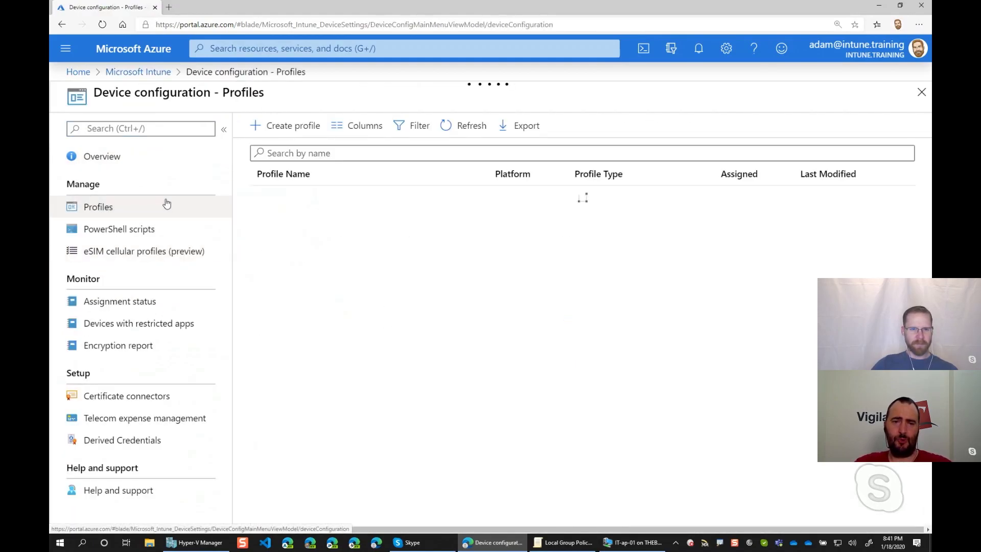
left_click(284, 126)
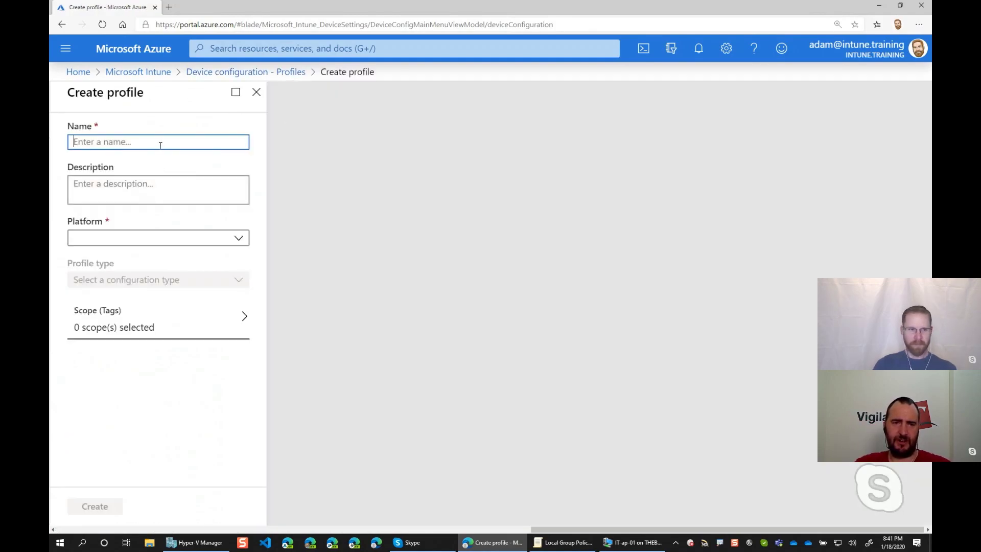
Name the profile Win10_Kiosk_SingleApp and enter the description "Single App Kiosk"
type("Win10_Ki")
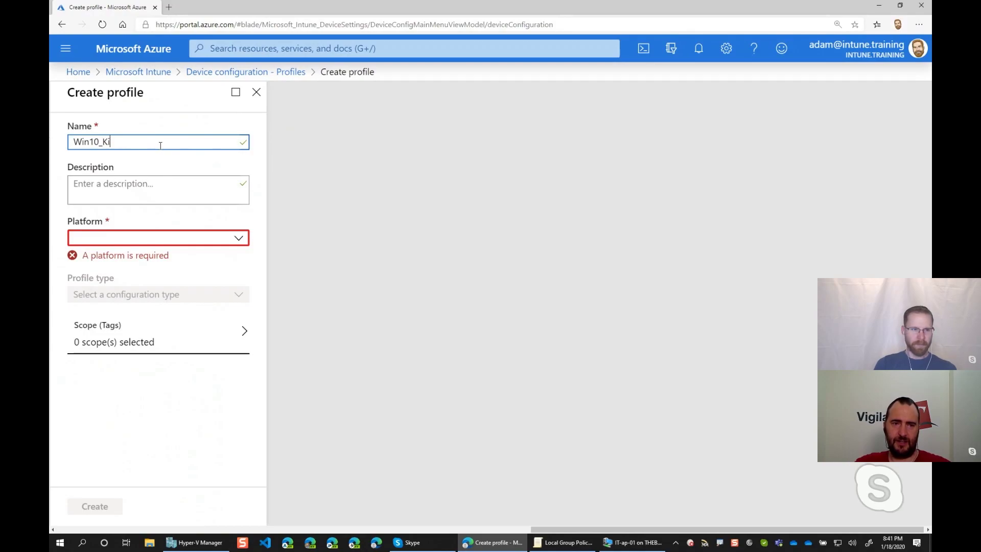
type("osk")
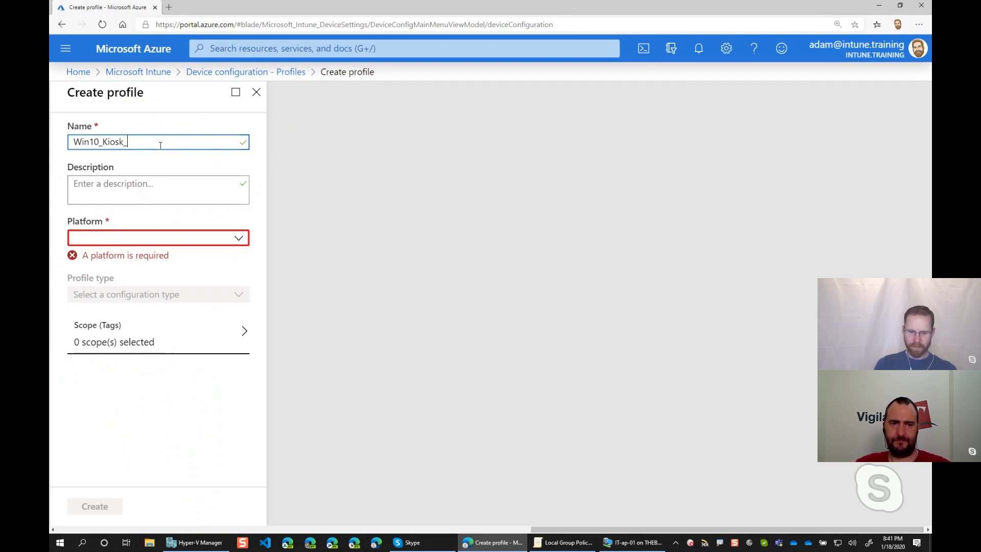
type("_SingleApp")
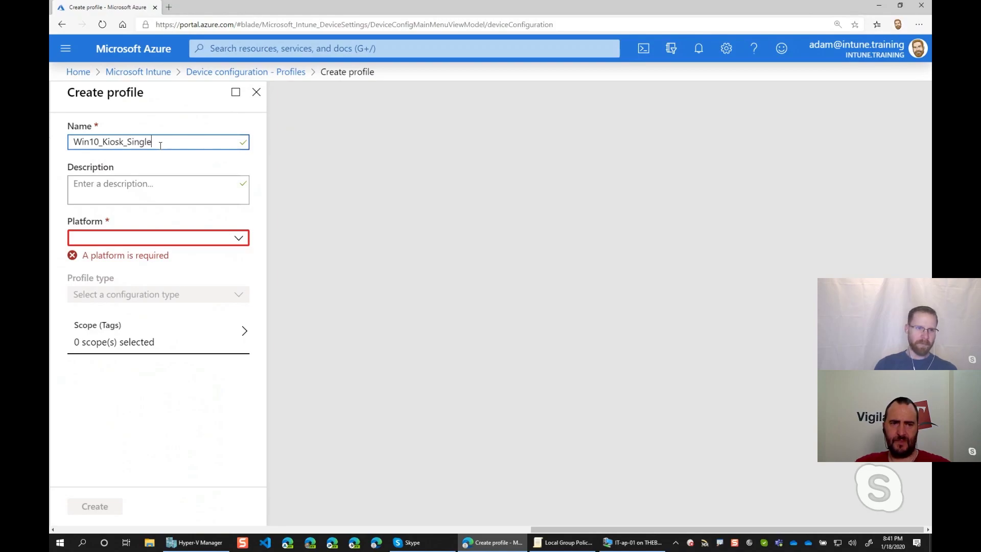
left_click(163, 190)
type("Single App KIO")
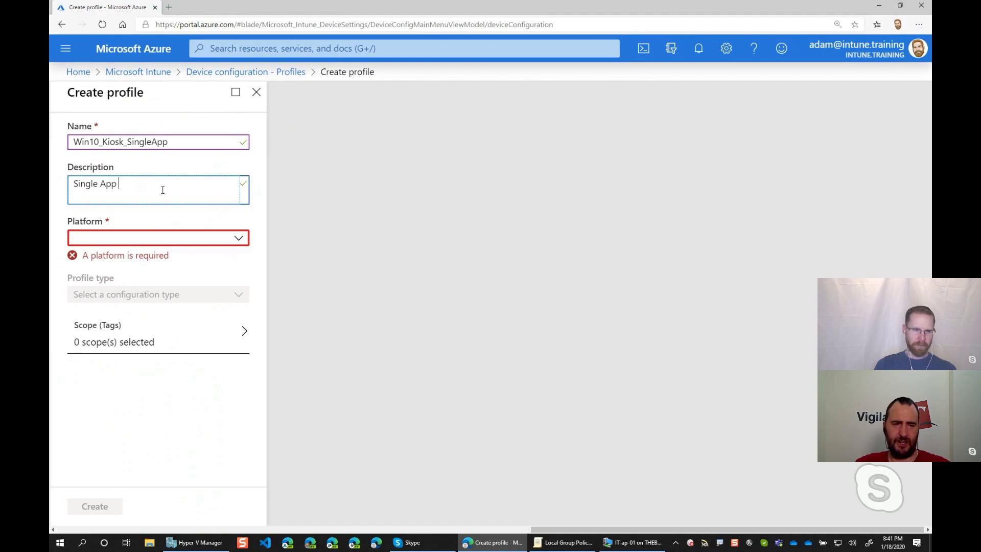
key("BackSpace")
type("iu")
key("BackSpace")
key("BackSpace")
key("BackSpace")
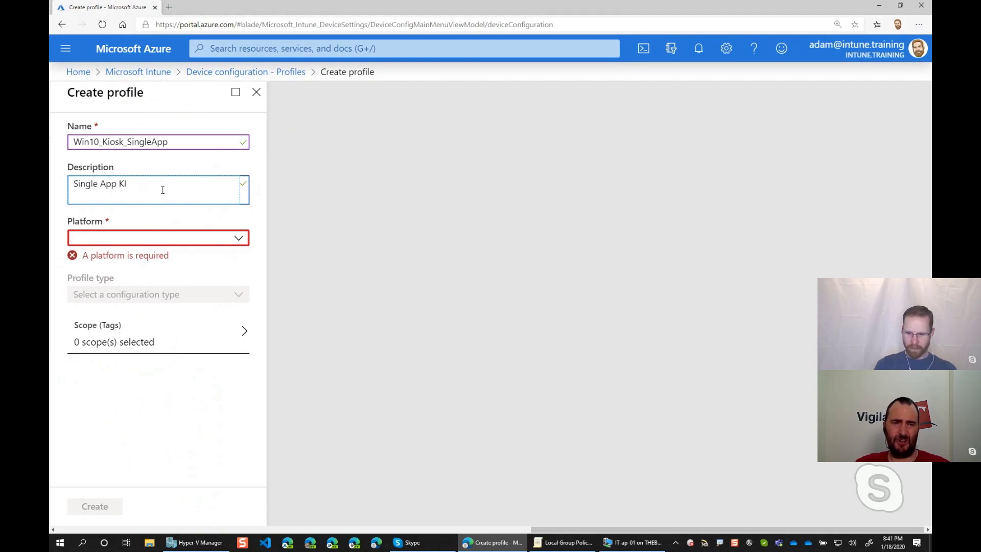
type("iosk")
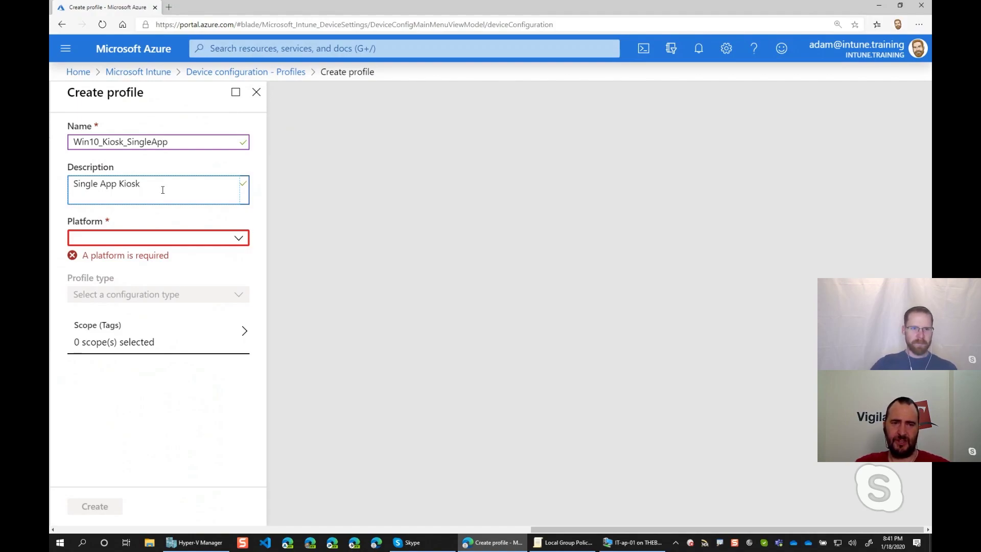
Set the profile's platform to Windows 10 and later and its profile type to Kiosk
left_click(238, 238)
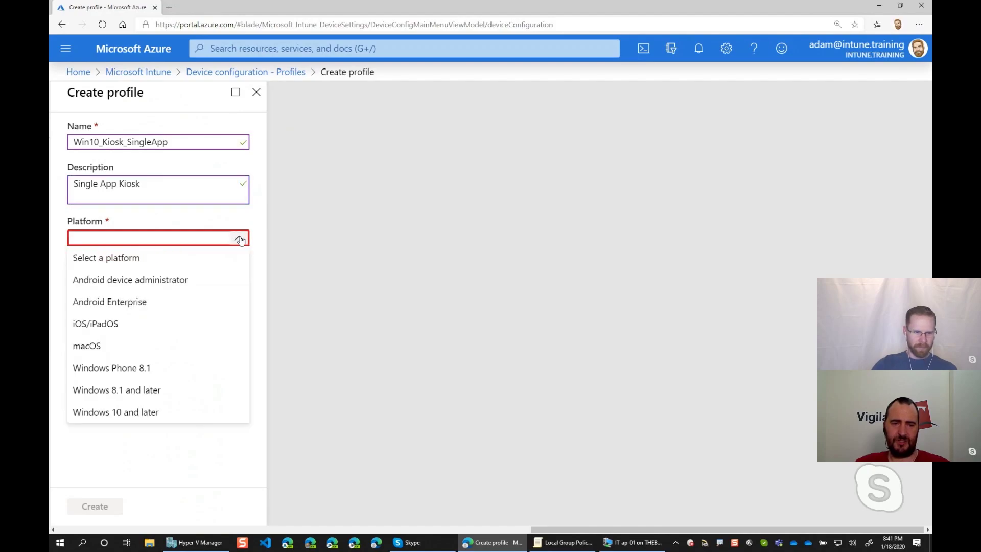
left_click(162, 413)
left_click(223, 282)
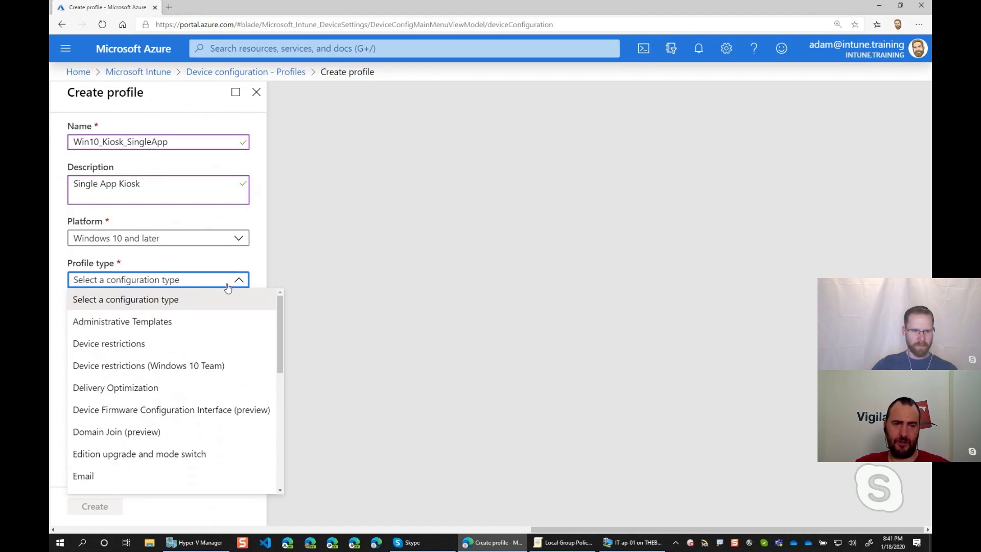
scroll(256, 330, "down", 2)
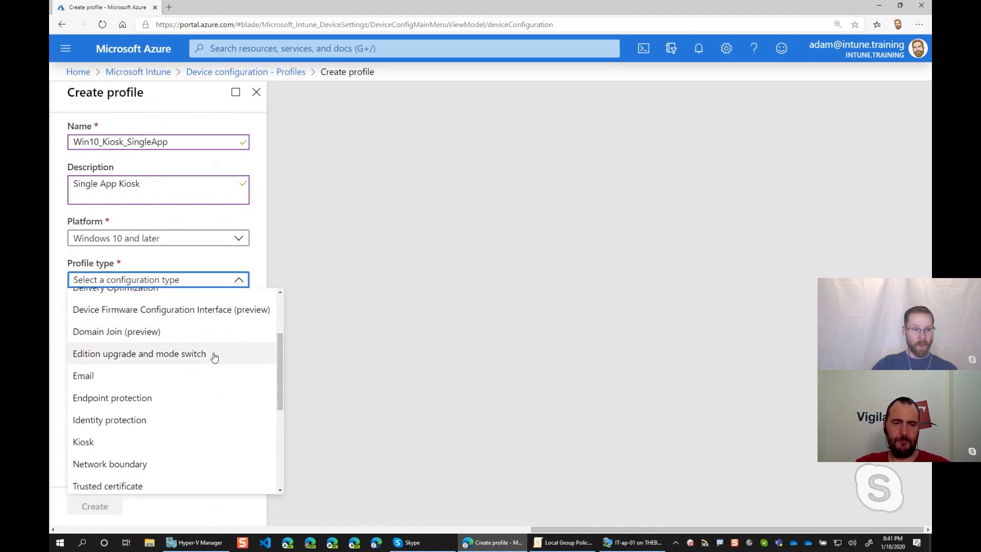
left_click(98, 442)
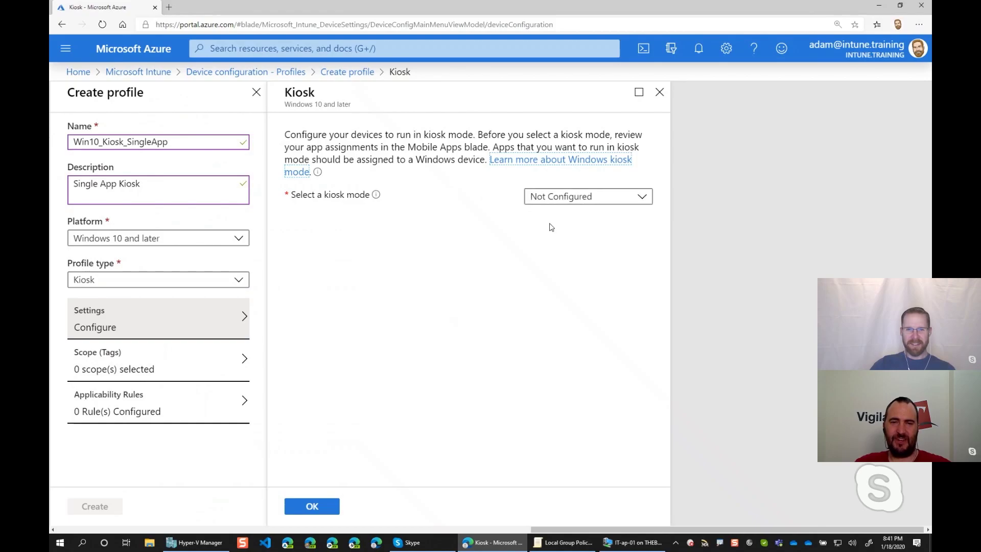
Set the kiosk mode to Single app, full-screen kiosk
left_click(580, 199)
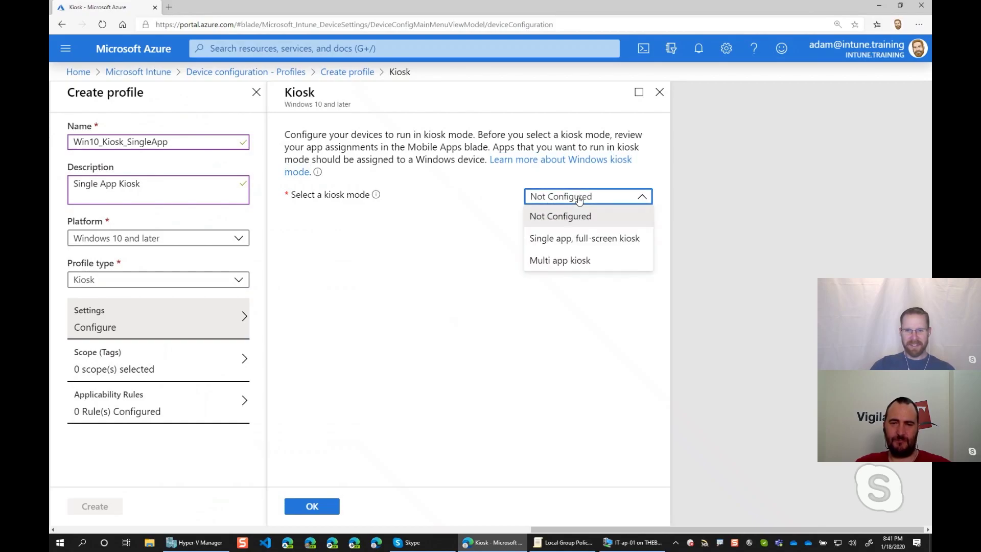
left_click(636, 240)
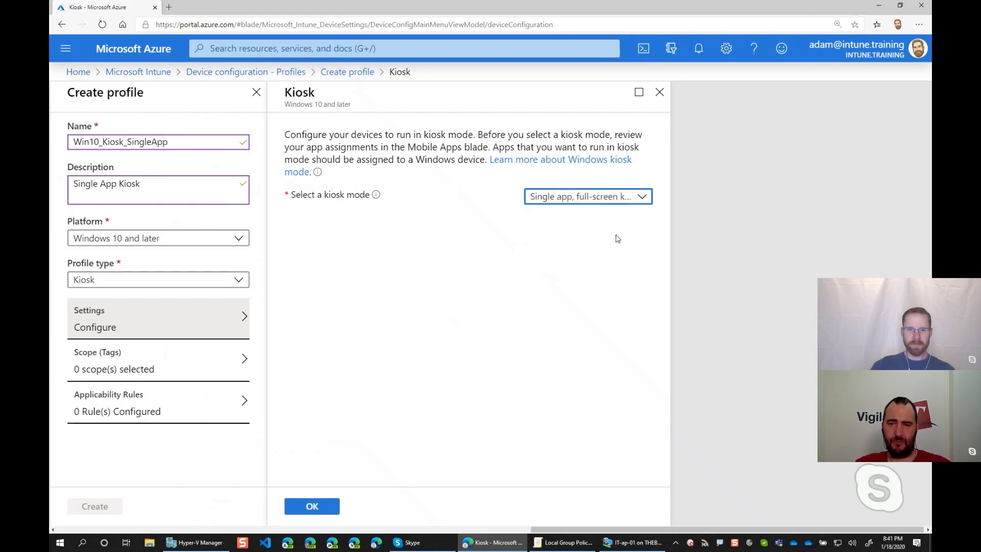
left_click(580, 199)
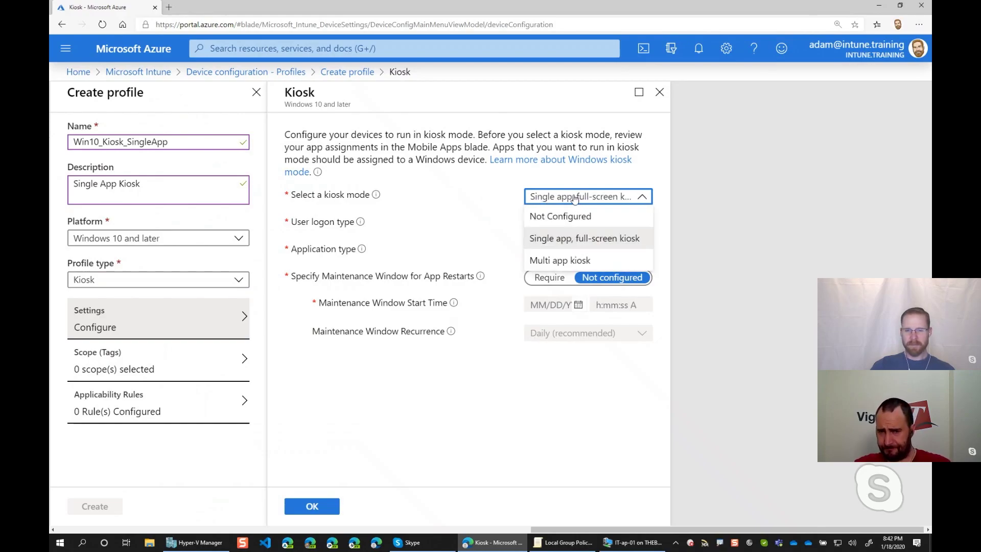
left_click(579, 198)
left_click(480, 179)
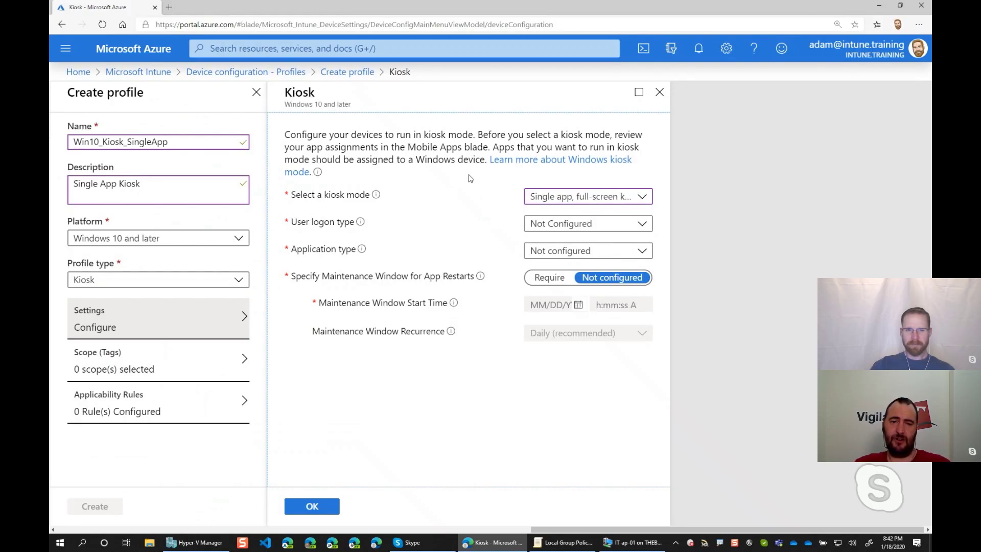
Set the kiosk's user logon type to Auto logon (Windows 10, version 1803+)
left_click(587, 227)
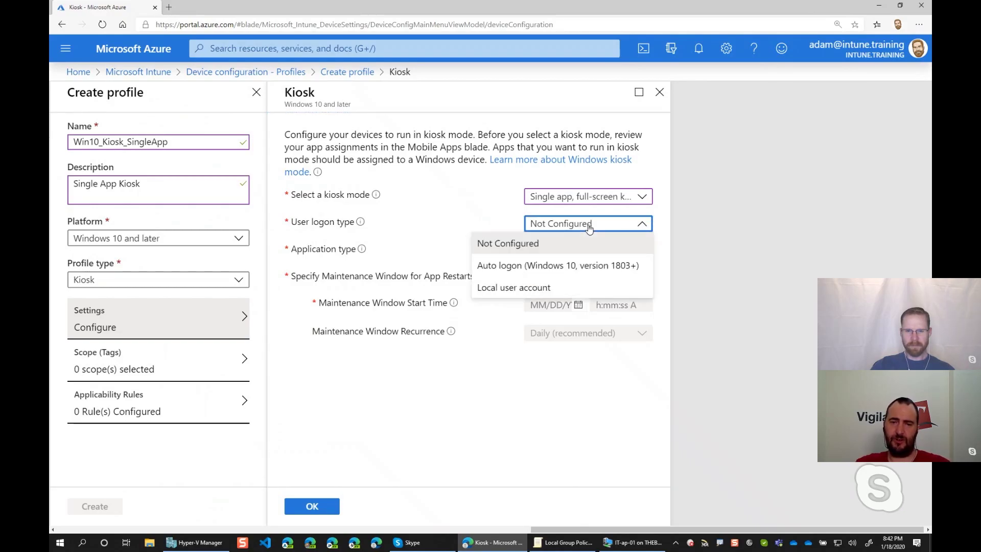
left_click(573, 266)
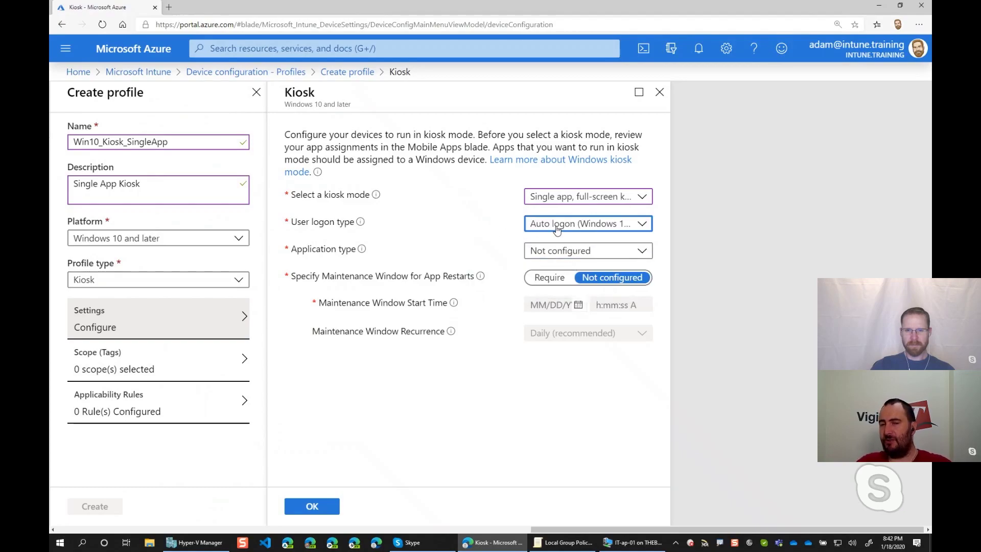
left_click(641, 226)
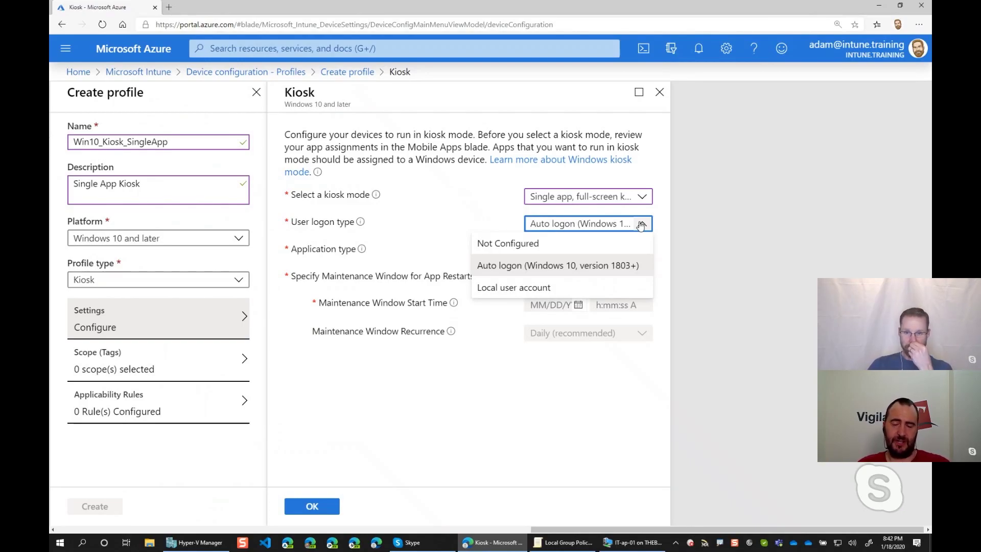
left_click(501, 216)
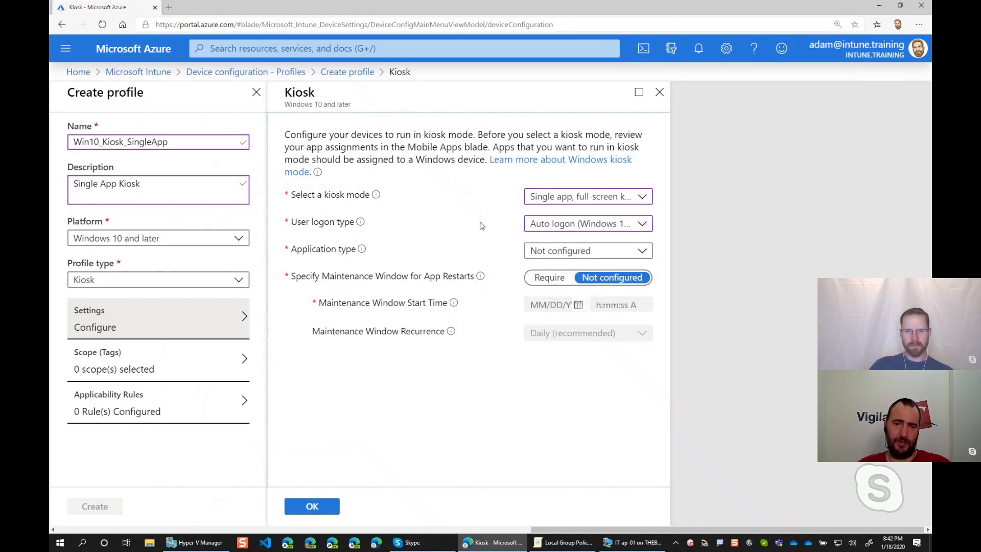
Set the application type to Add Microsoft Edge browser and open the Microsoft Edge browser settings
left_click(648, 255)
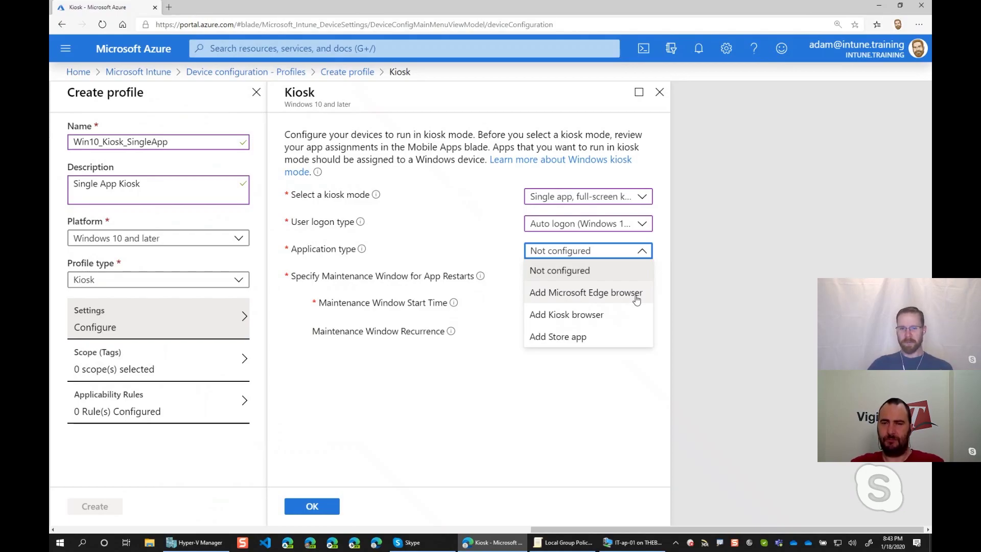
left_click(637, 299)
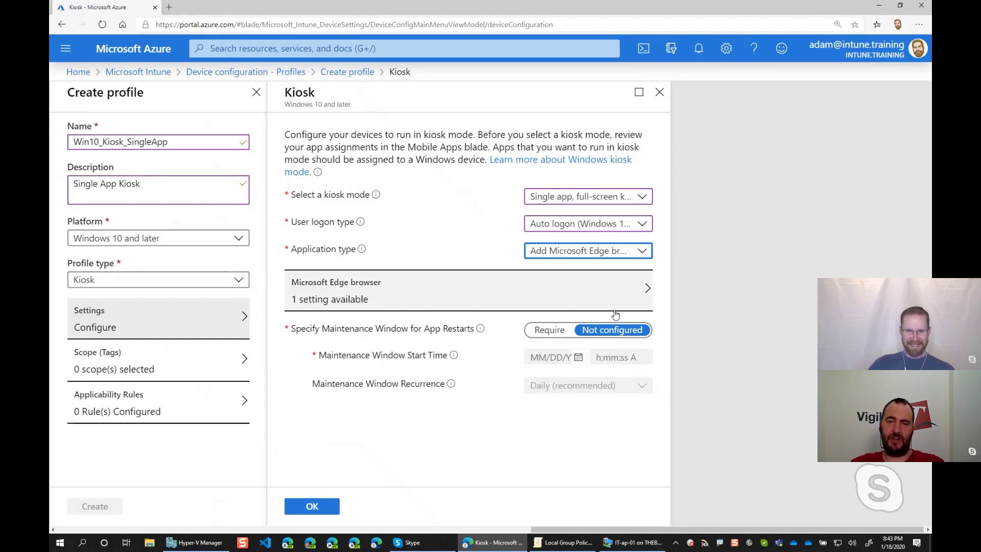
left_click(588, 302)
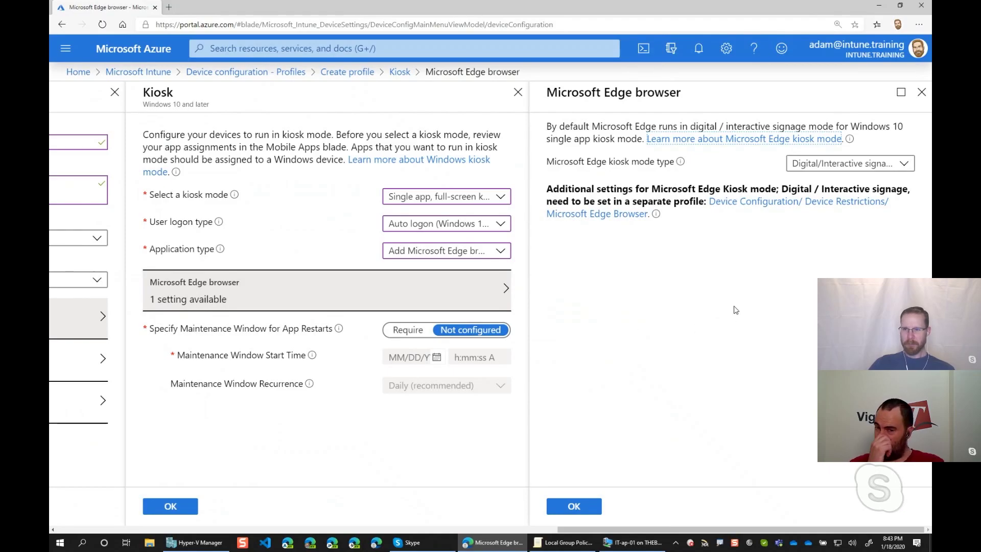
Set the Microsoft Edge kiosk mode type to Public browsing (InPrivate)
left_click(905, 165)
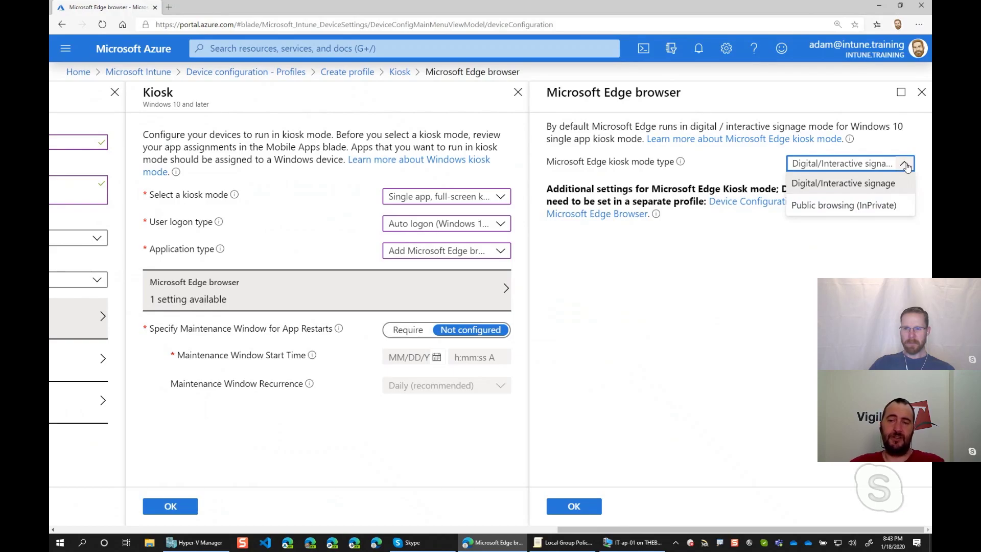
left_click(898, 211)
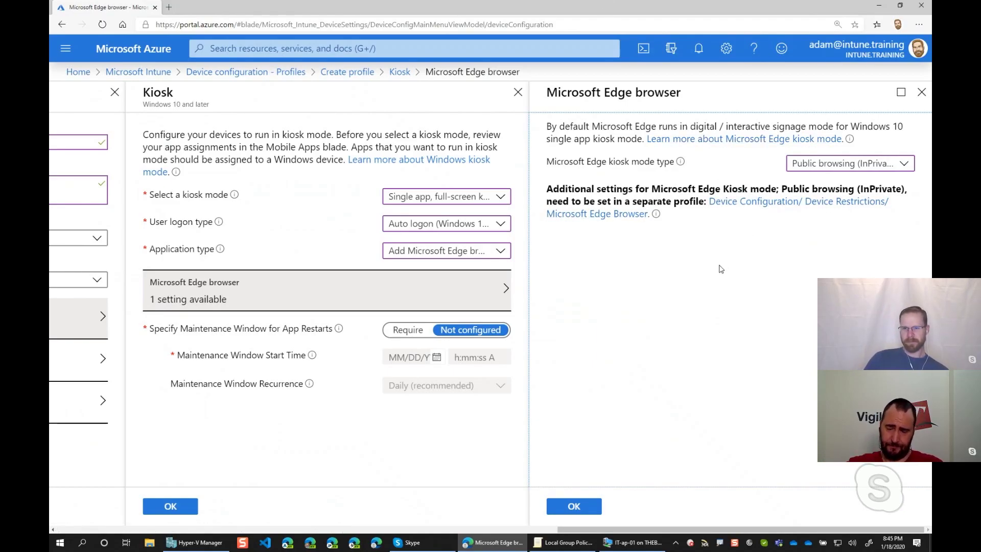
Set the Microsoft Edge kiosk mode type to Digital/Interactive signage, follow the device restrictions link, and confirm the browser settings
left_click(862, 170)
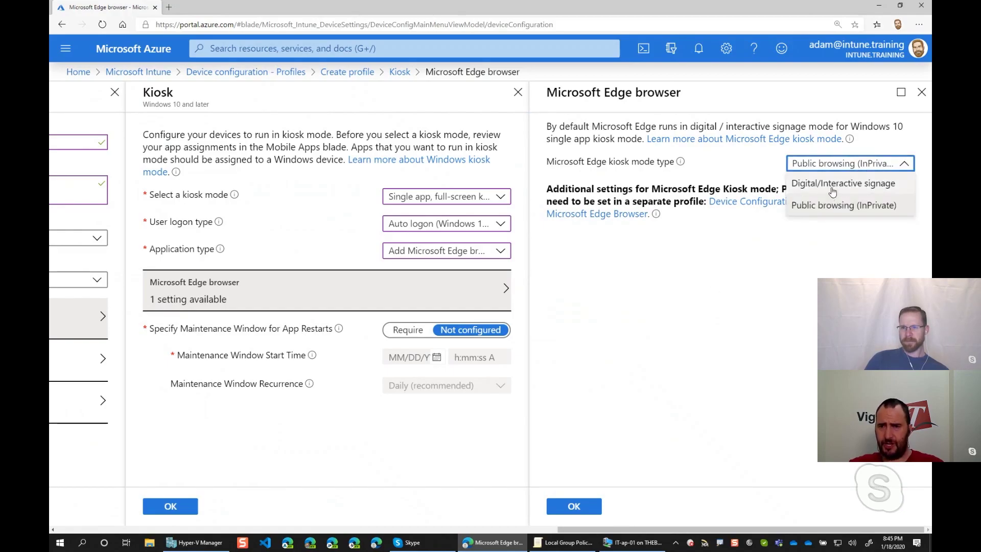
left_click(838, 187)
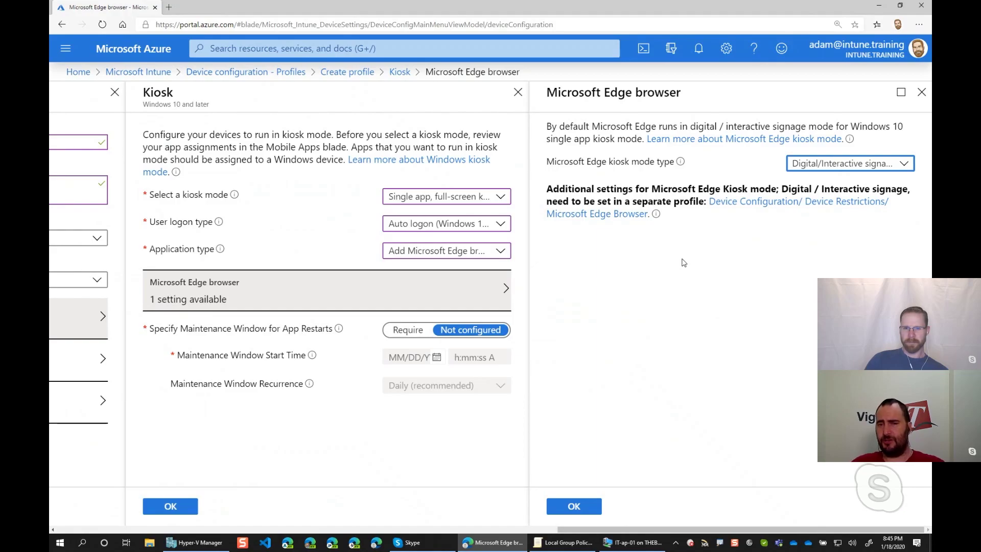
left_click(627, 218)
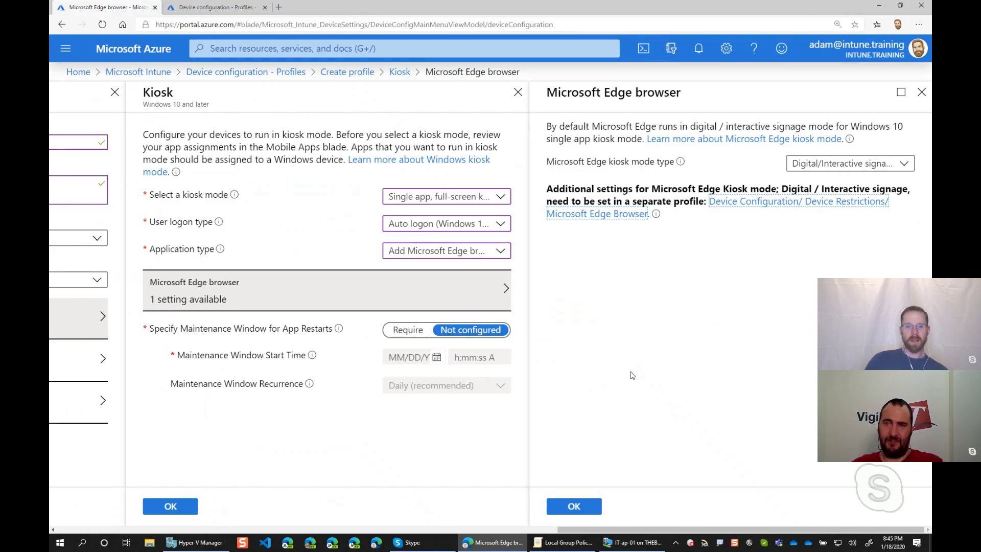
left_click(580, 507)
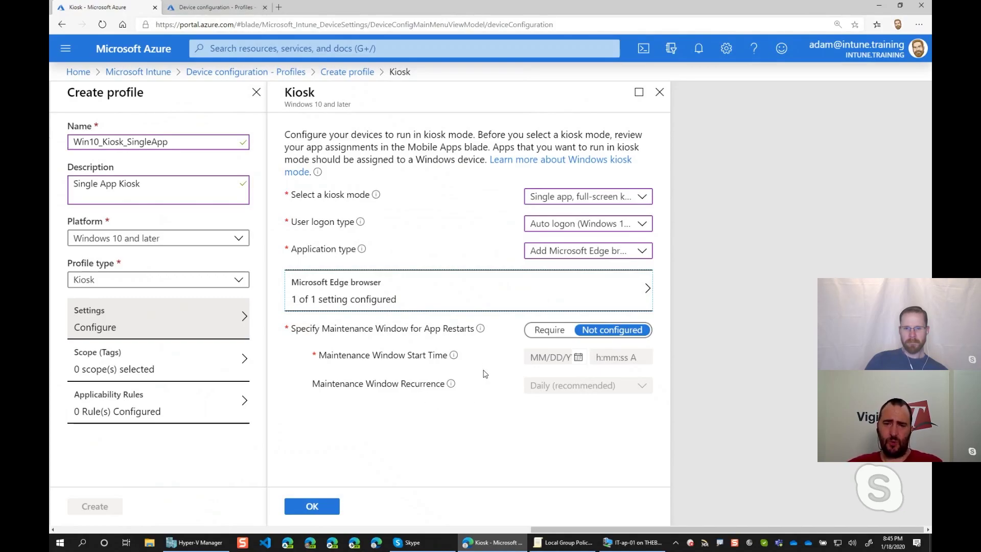
Require a maintenance window for app restarts starting 01/18/2020 at 1:00:00 AM, keeping the recurrence at Daily (recommended)
left_click(546, 336)
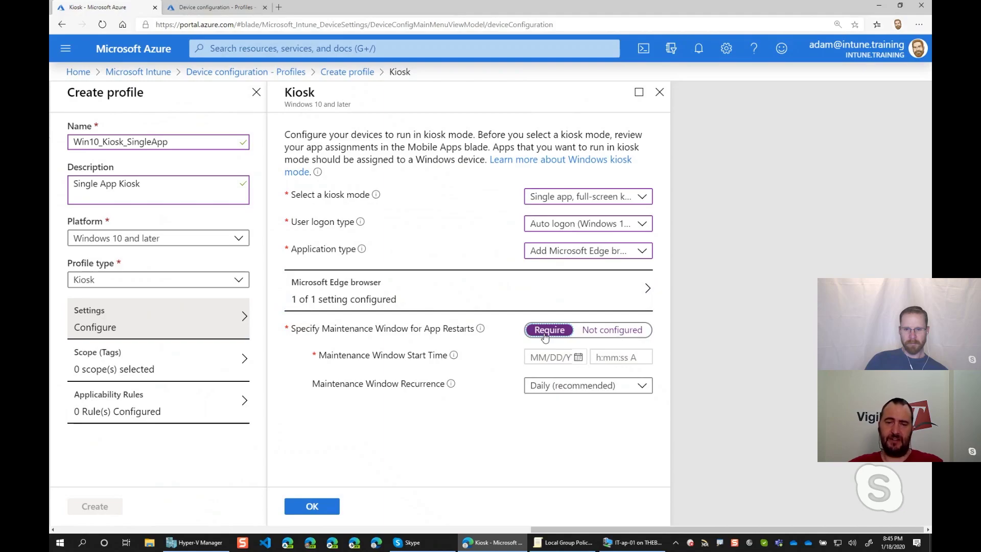
left_click(562, 357)
left_click(578, 358)
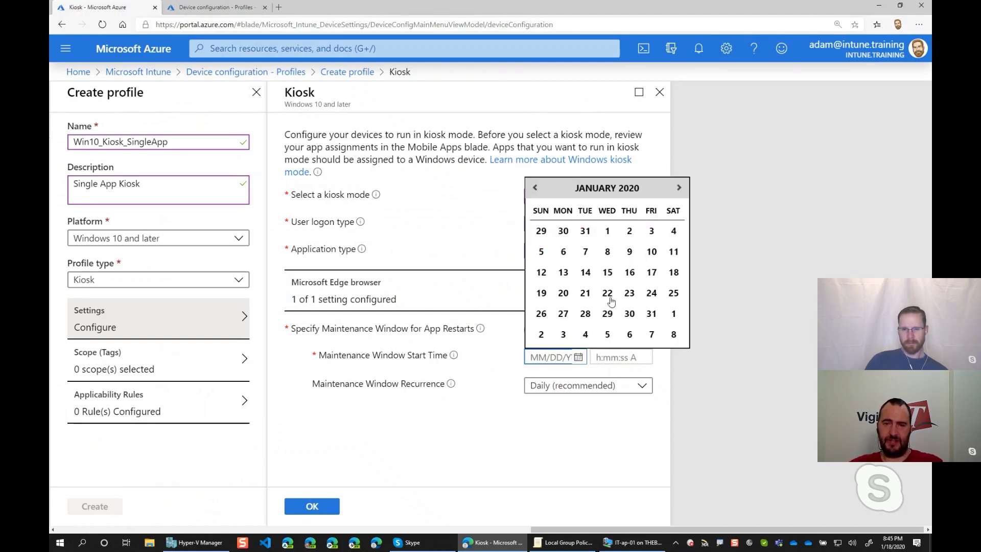
left_click(673, 272)
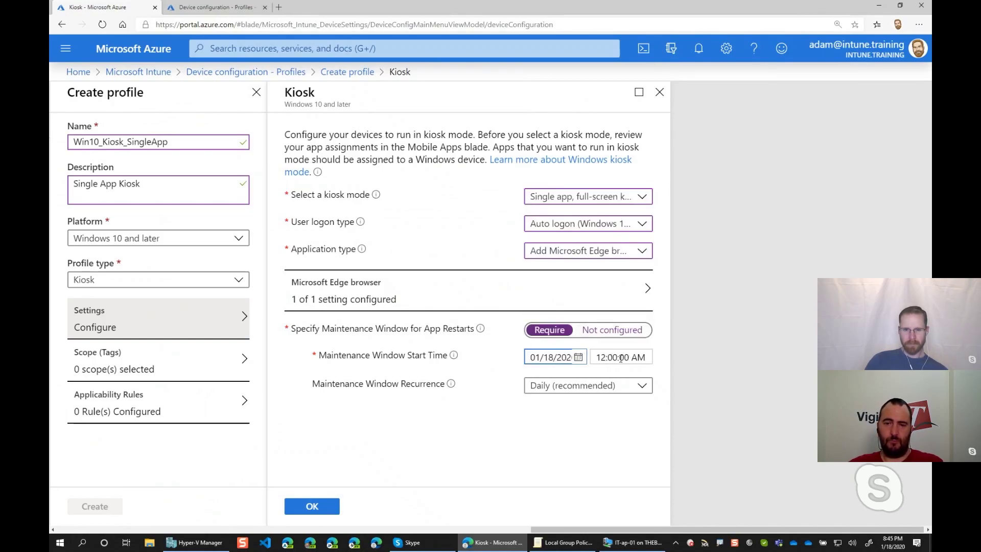
left_click(603, 358)
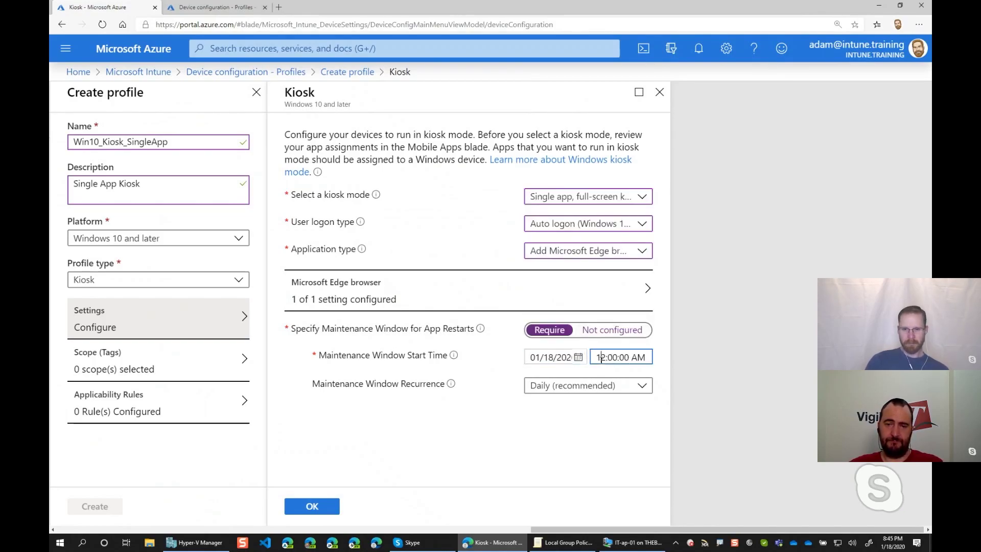
key("BackSpace")
left_click(594, 430)
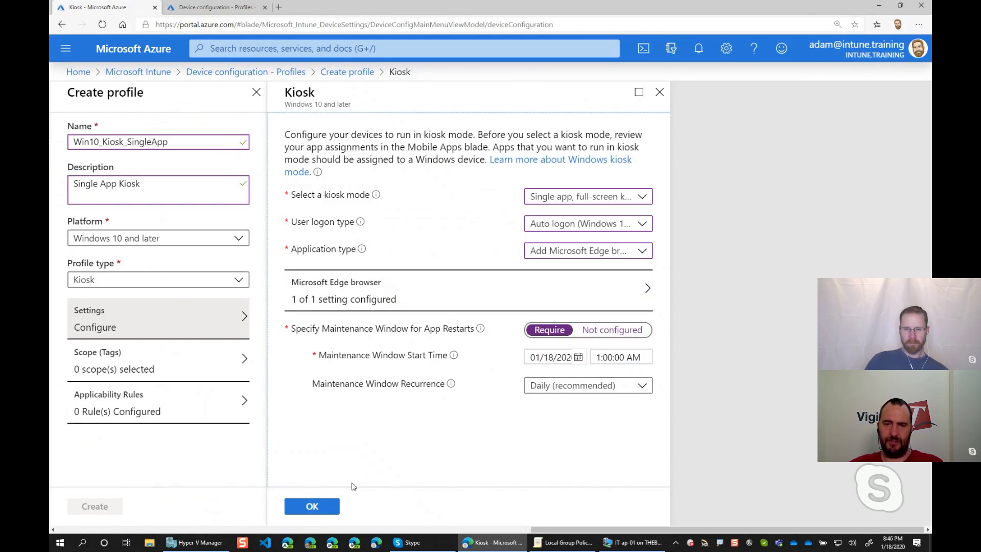
left_click(613, 386)
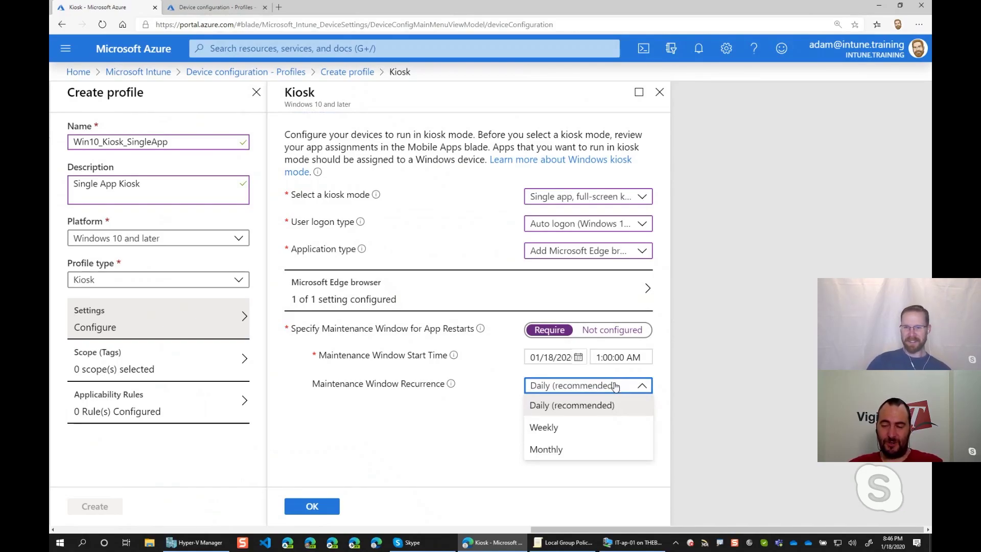
left_click(645, 390)
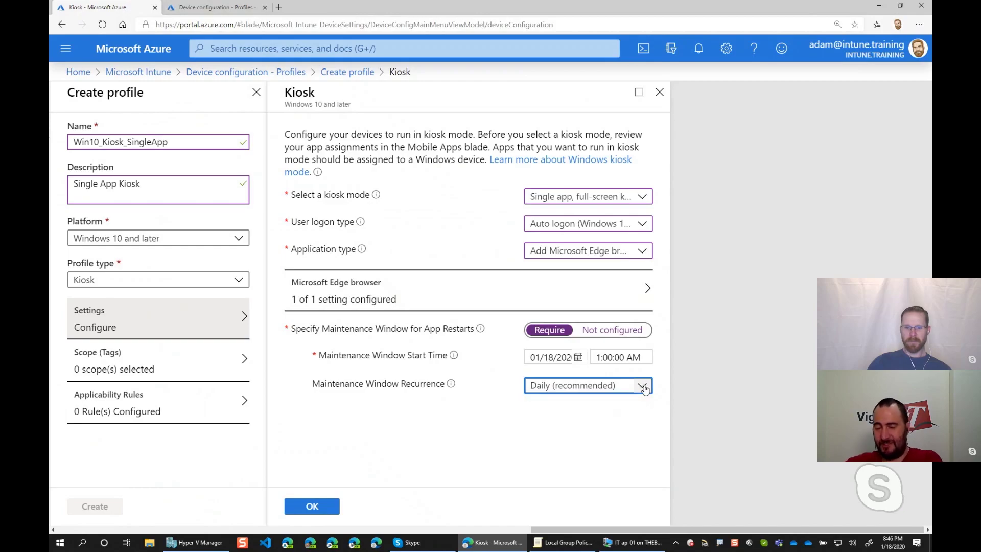
left_click(606, 417)
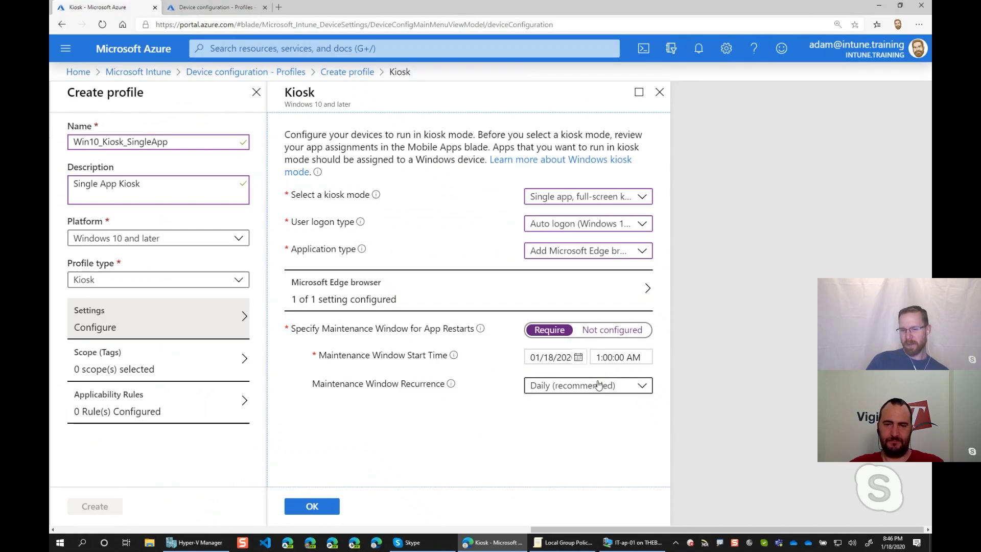
Set the maintenance window start time to 1:09:00 AM and confirm the kiosk settings
left_click(607, 357)
key("BackSpace")
key("BackSpace")
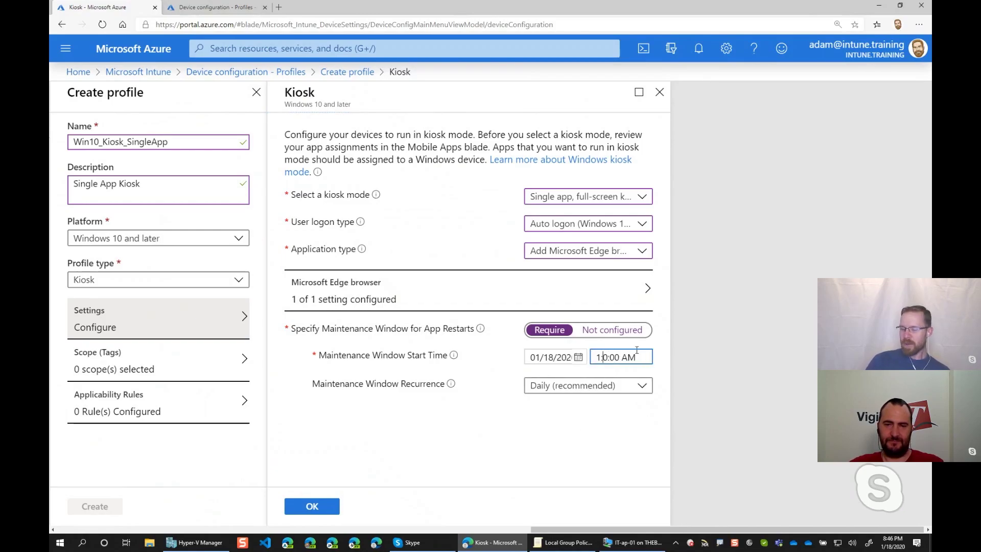
type("09")
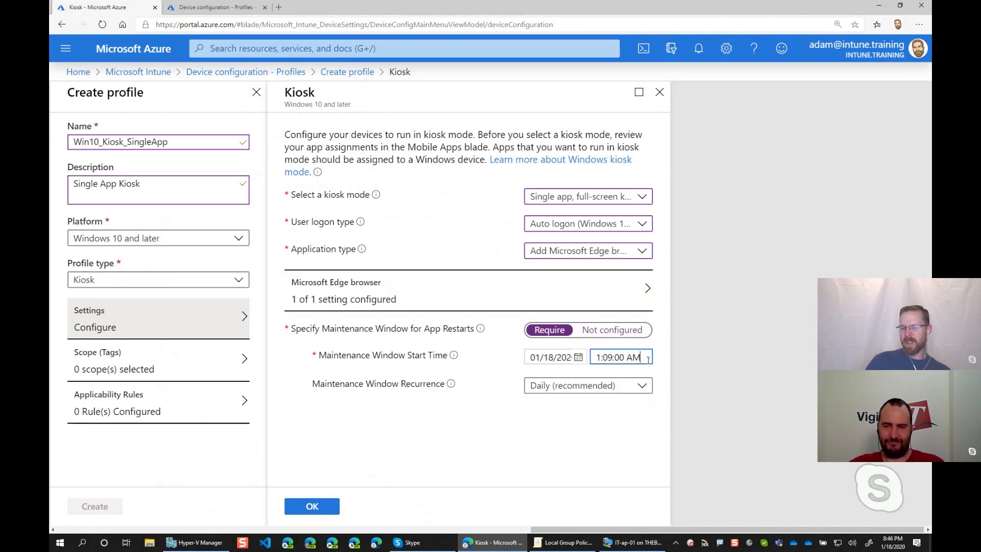
left_click_drag(648, 357, 583, 360)
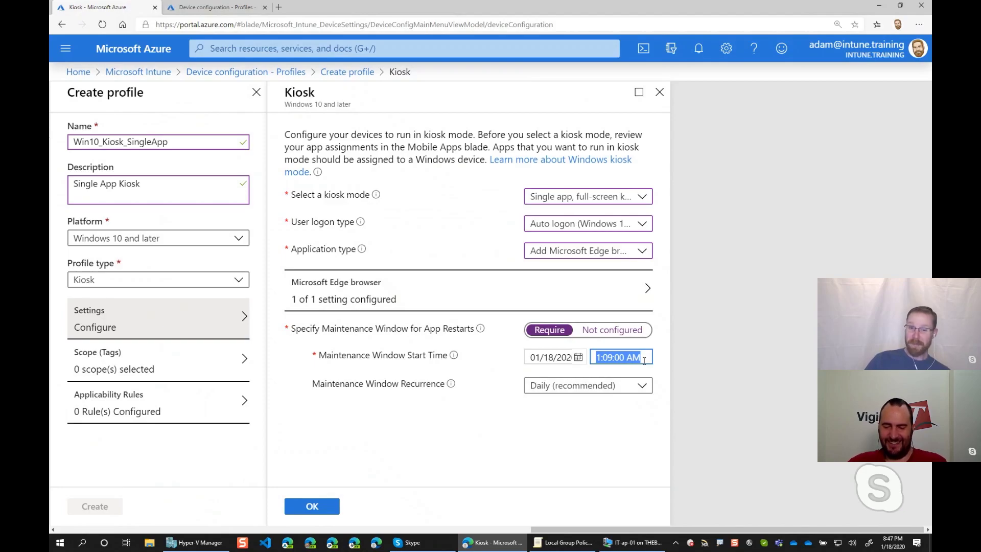
left_click(552, 422)
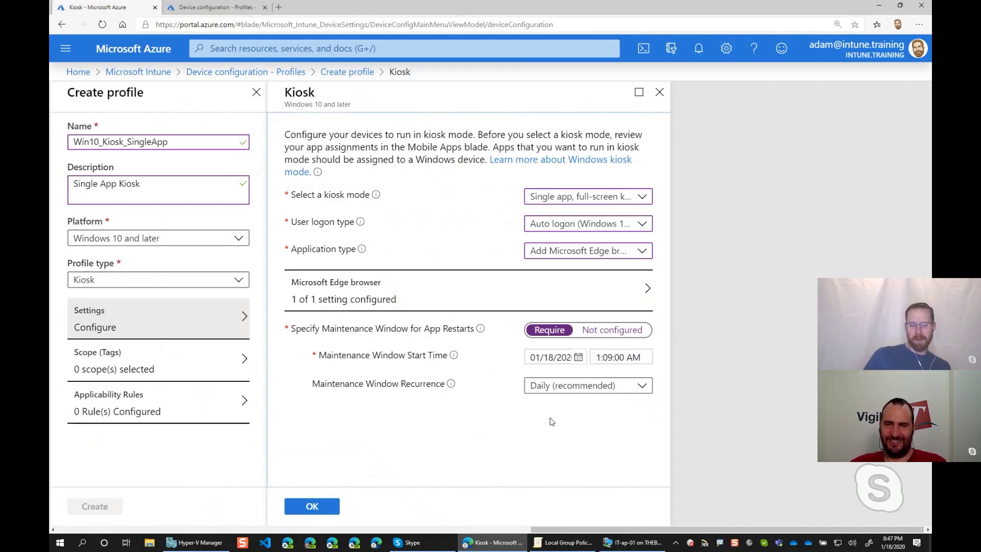
left_click(312, 508)
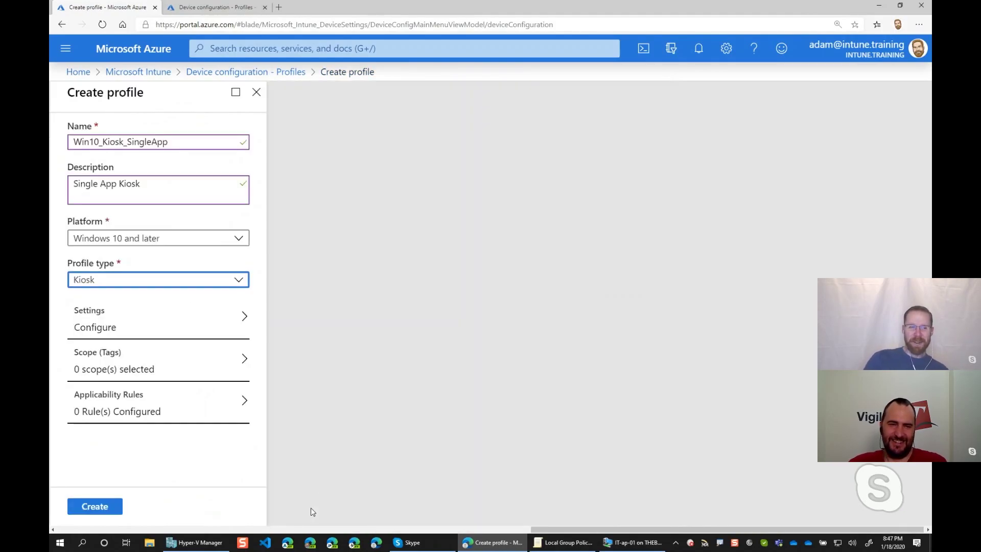
Close the extra Device configuration browser tab and create the Win10_Kiosk_SingleApp profile
left_click(217, 7)
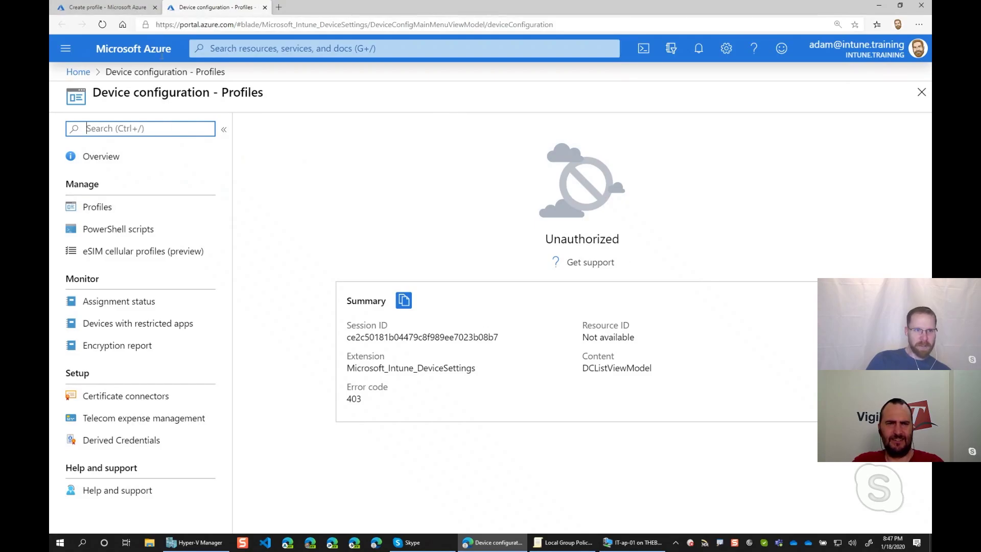
left_click(265, 7)
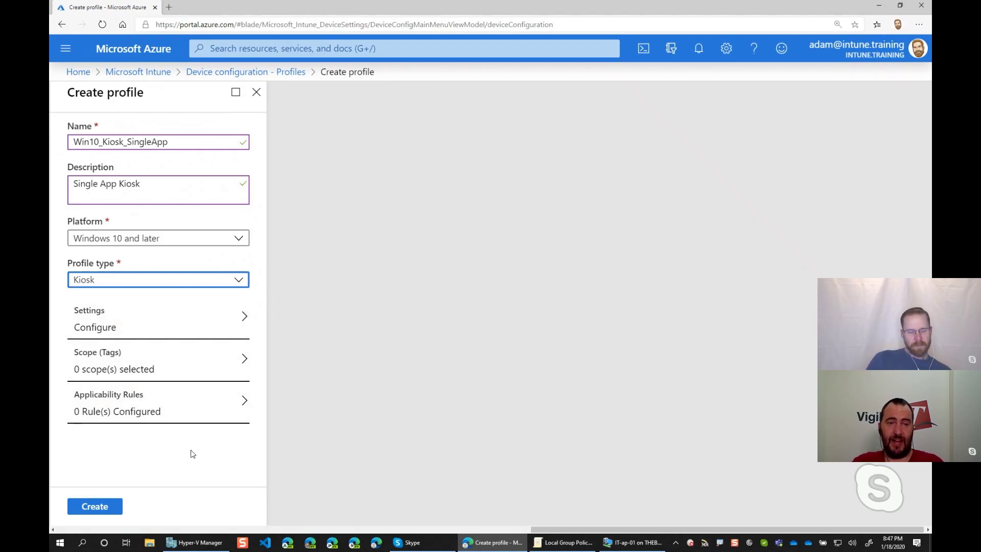
left_click(95, 507)
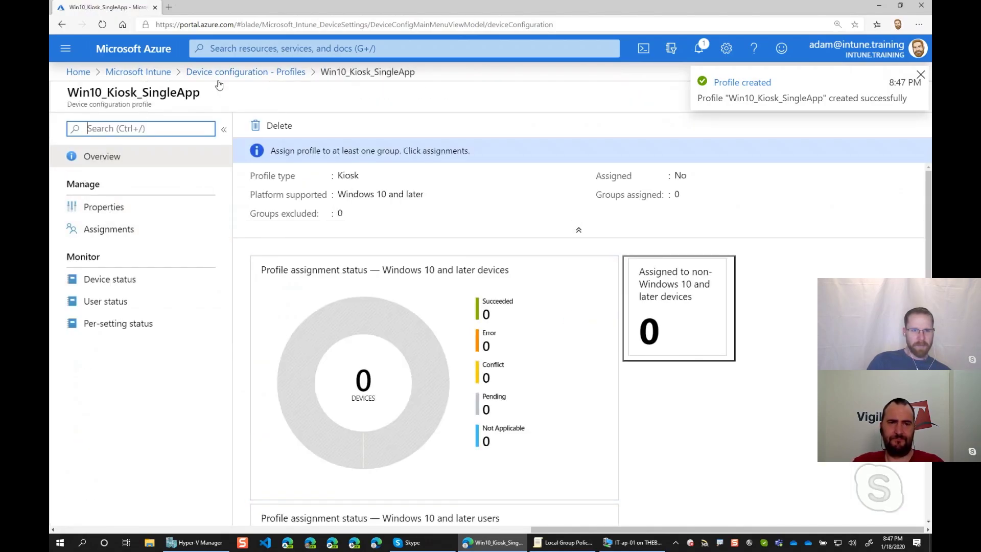
Return to the device configuration profiles list and start a new profile named Win10_Kiosk_MultiApp
left_click(239, 73)
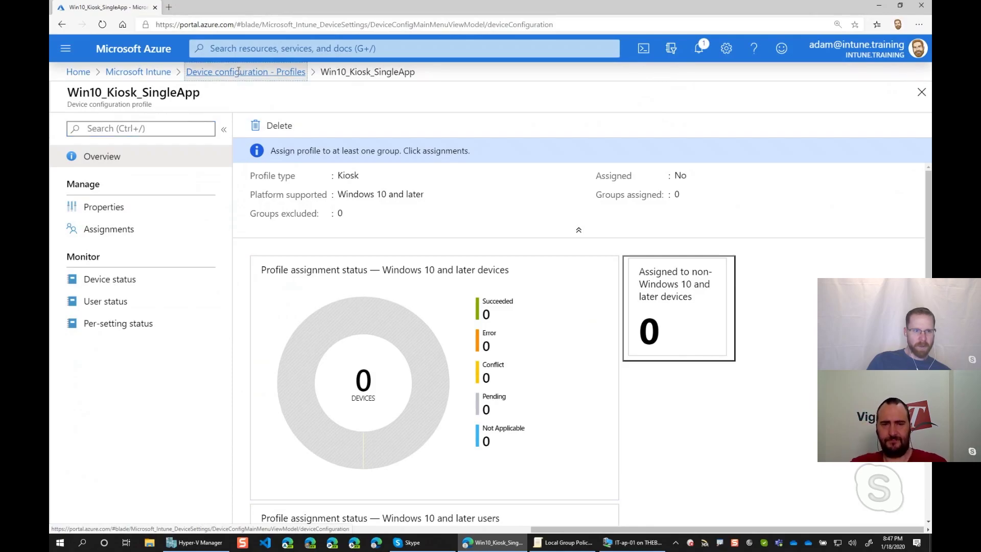
left_click(104, 208)
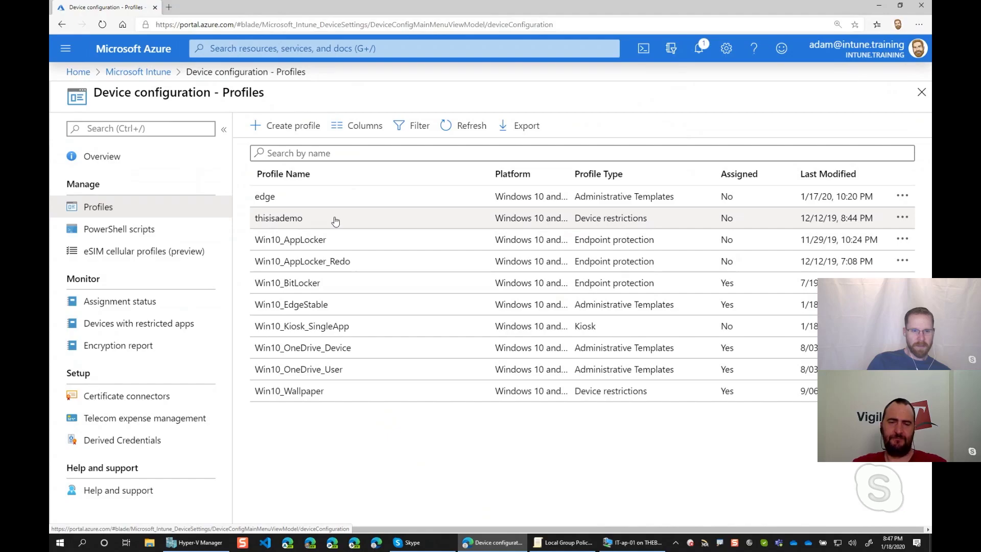
left_click(293, 125)
type("Win")
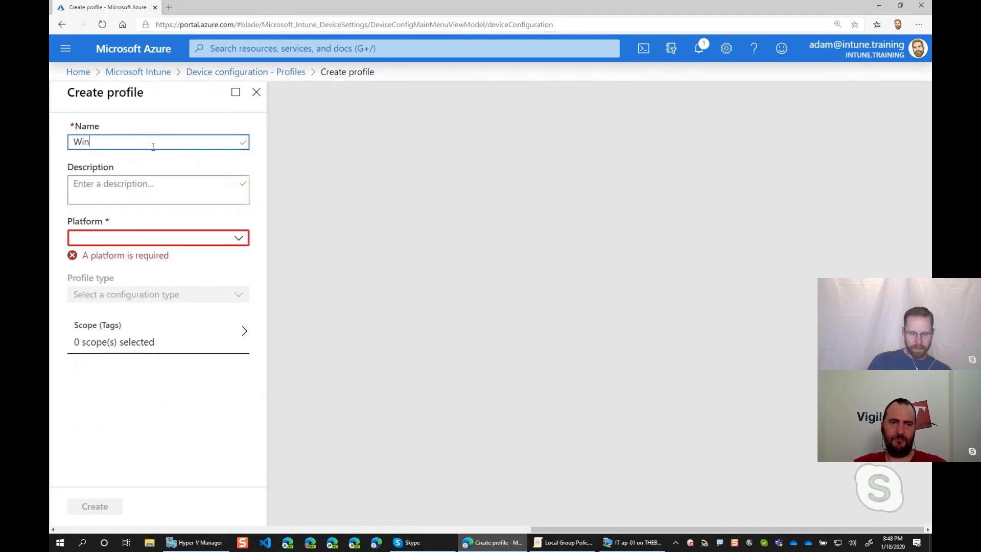
type("10_")
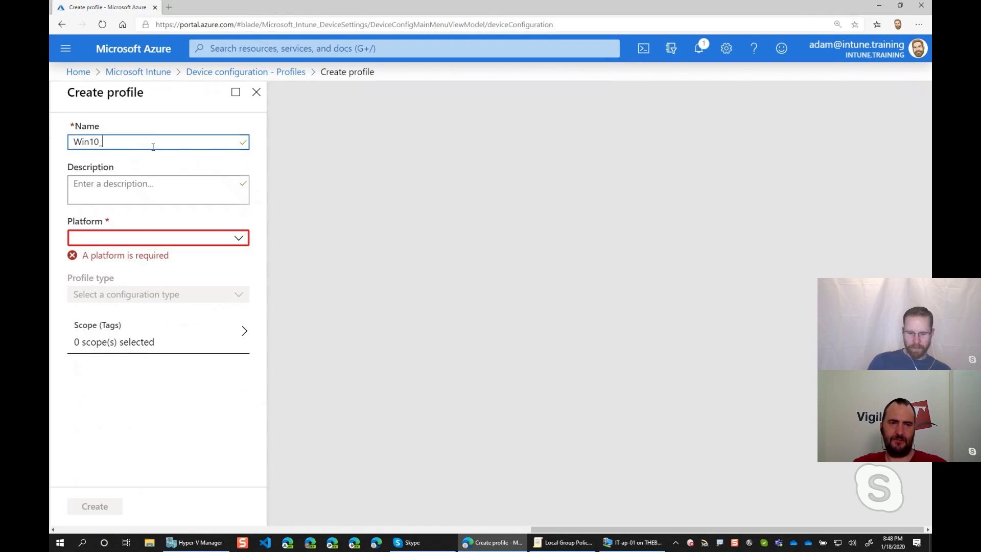
type("Kiosk_")
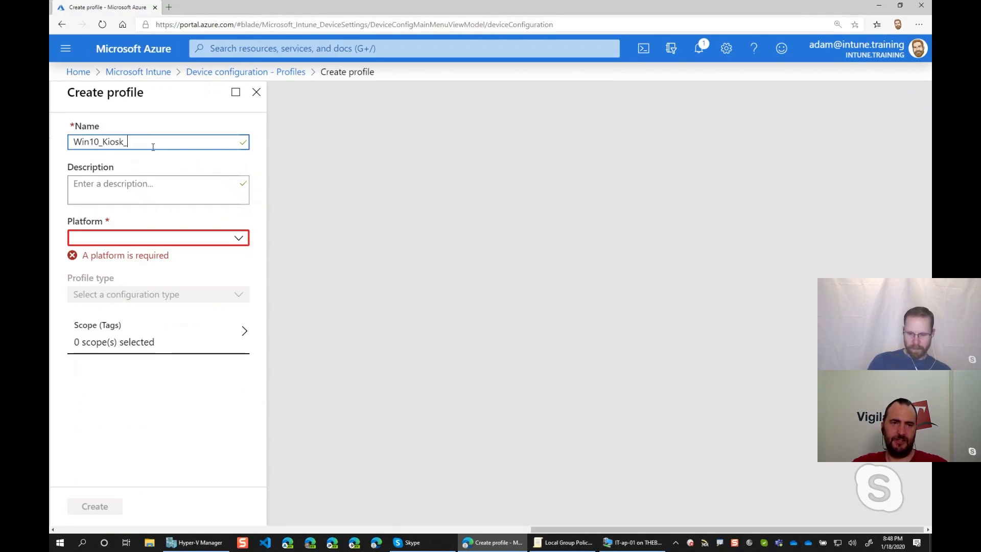
type("MultiApp")
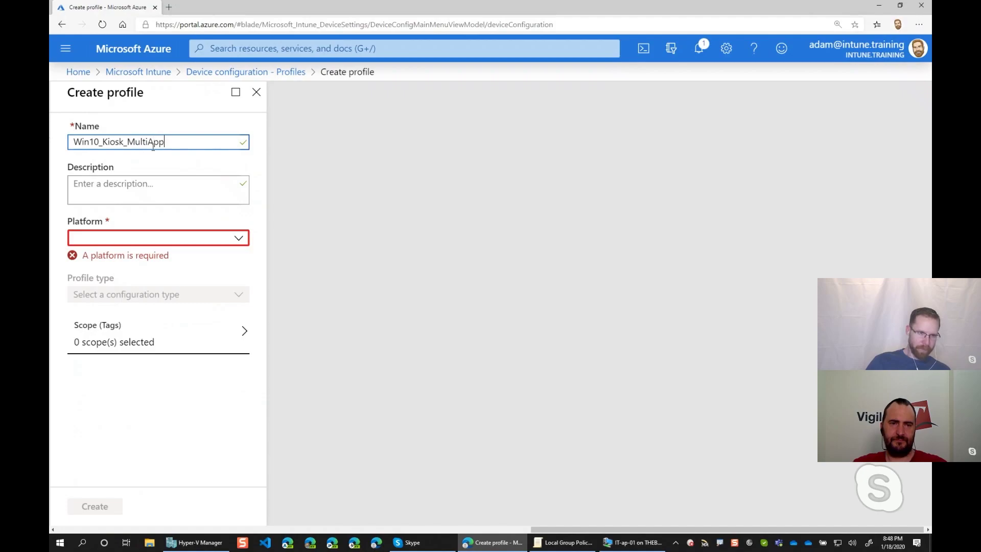
Give the new profile the description "Read the Name" and set its platform to Windows 10 and later
left_click(154, 182)
type("Reat")
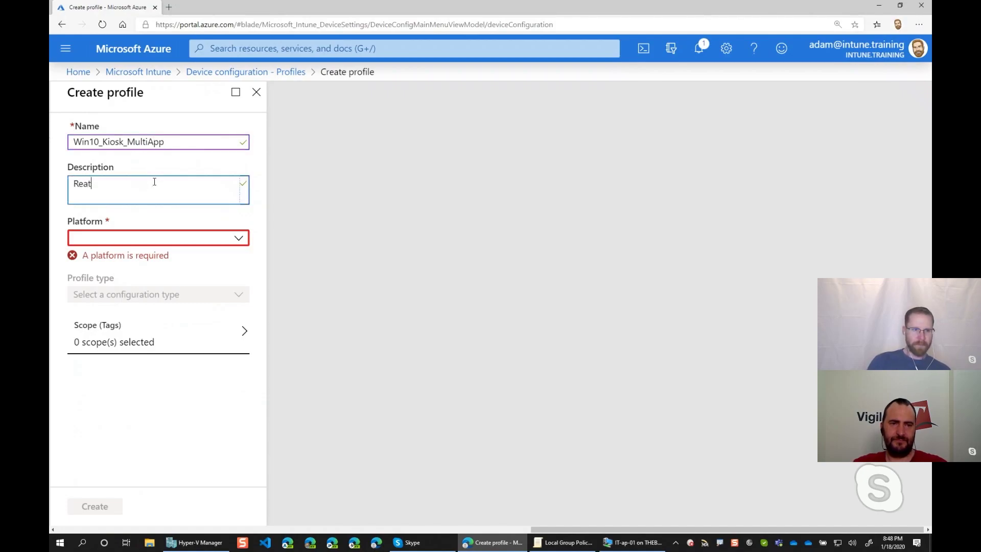
key("BackSpace")
type("d the Name")
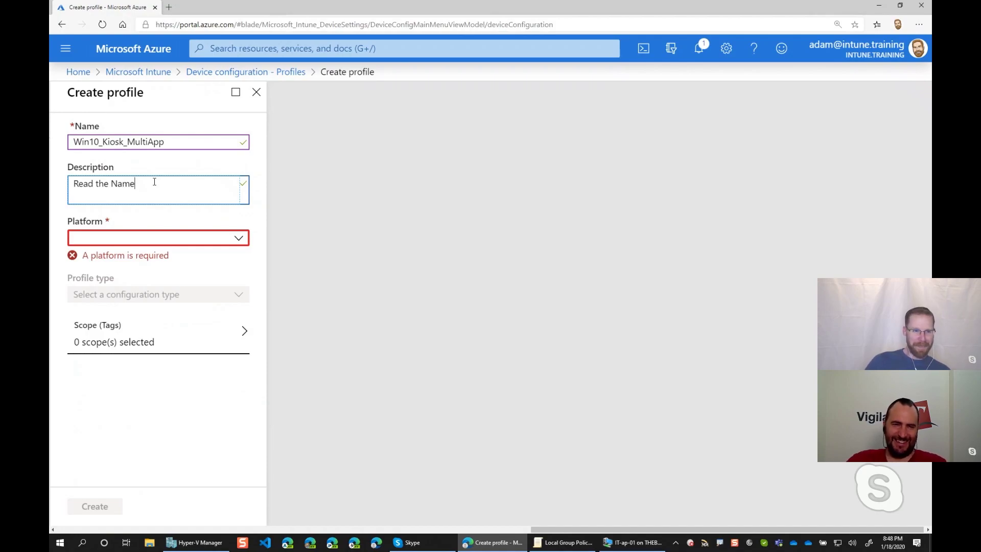
left_click(167, 238)
left_click(128, 412)
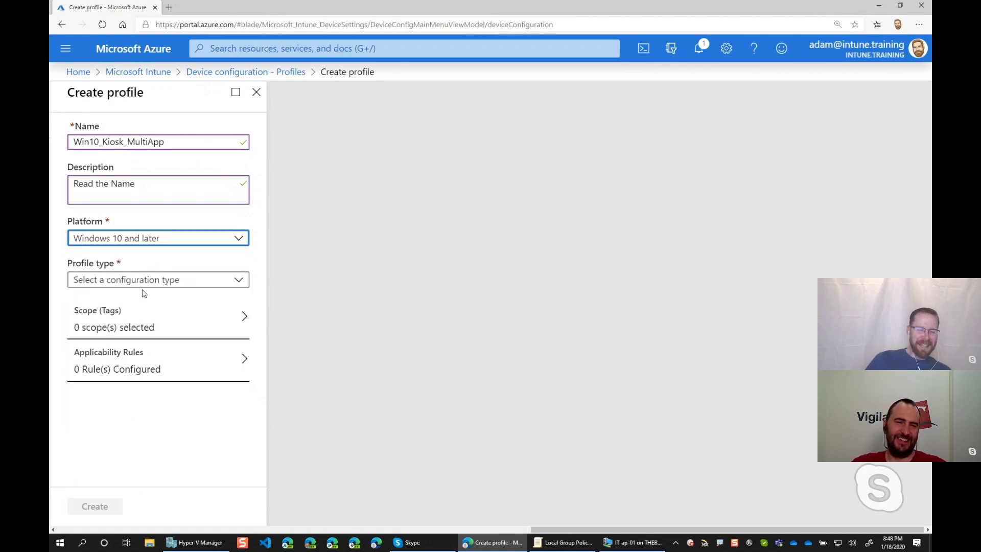
left_click(171, 285)
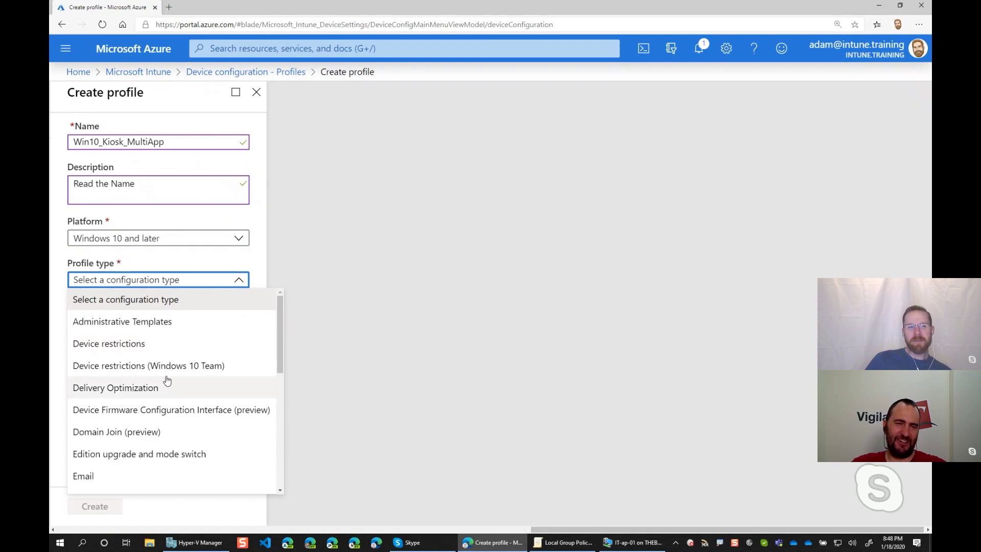
scroll(207, 353, "down", 1)
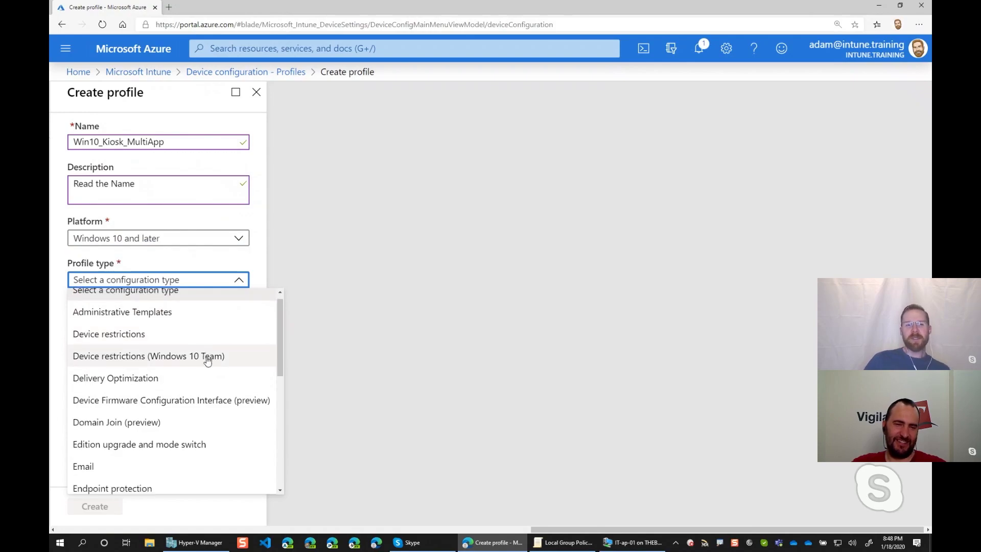
left_click(197, 185)
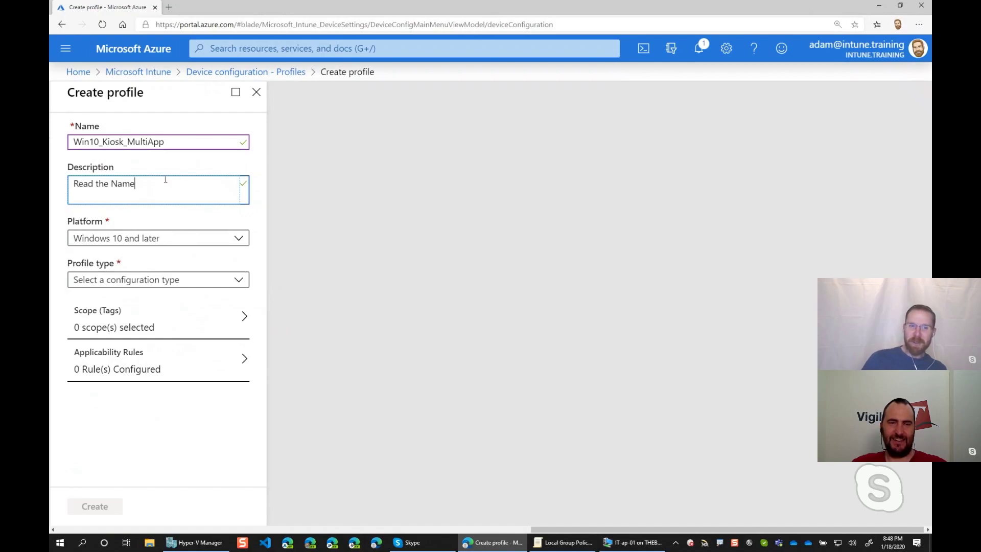
scroll(179, 181, "up", 2)
left_click_drag(545, 532, 591, 531)
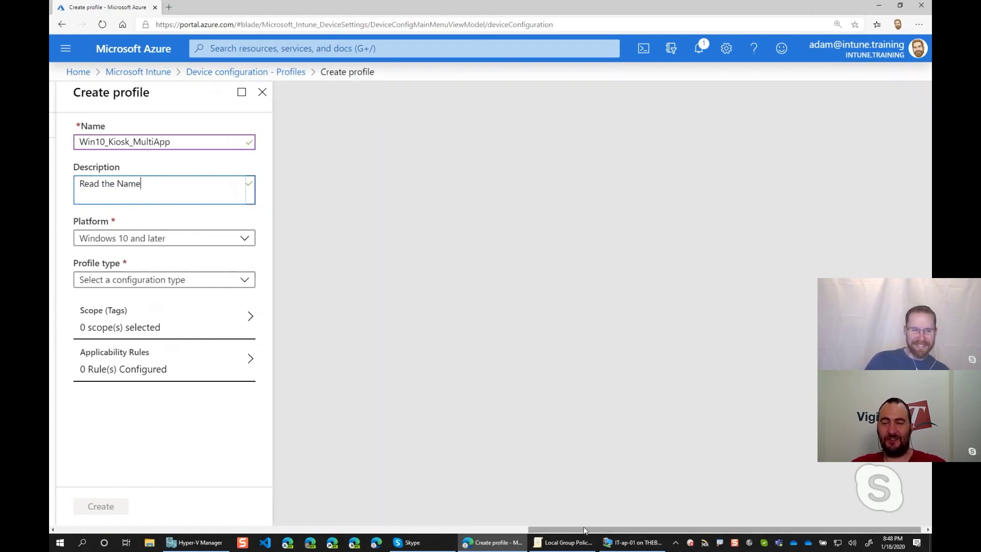
Set the profile type of Win10_Kiosk_MultiApp to Kiosk
left_click(250, 282)
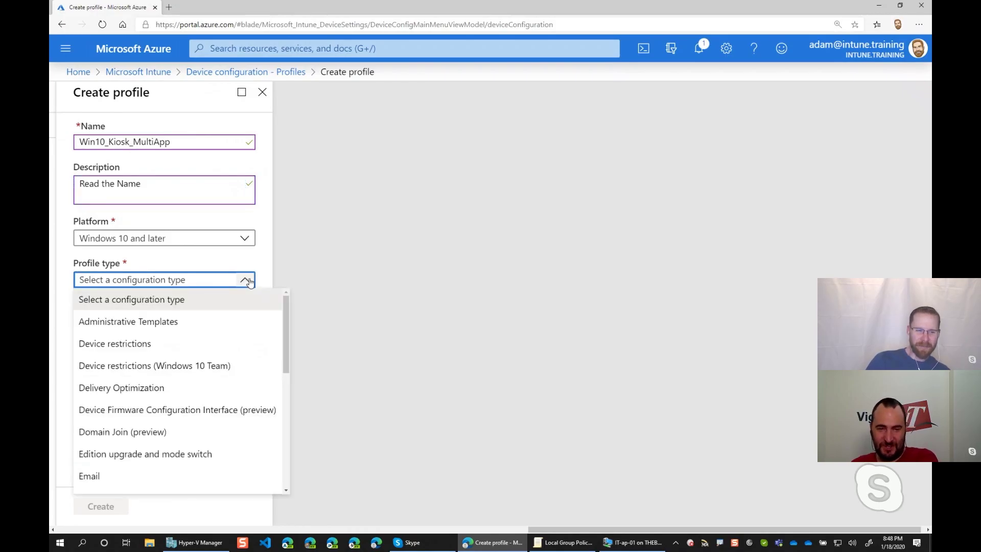
left_click_drag(286, 342, 286, 396)
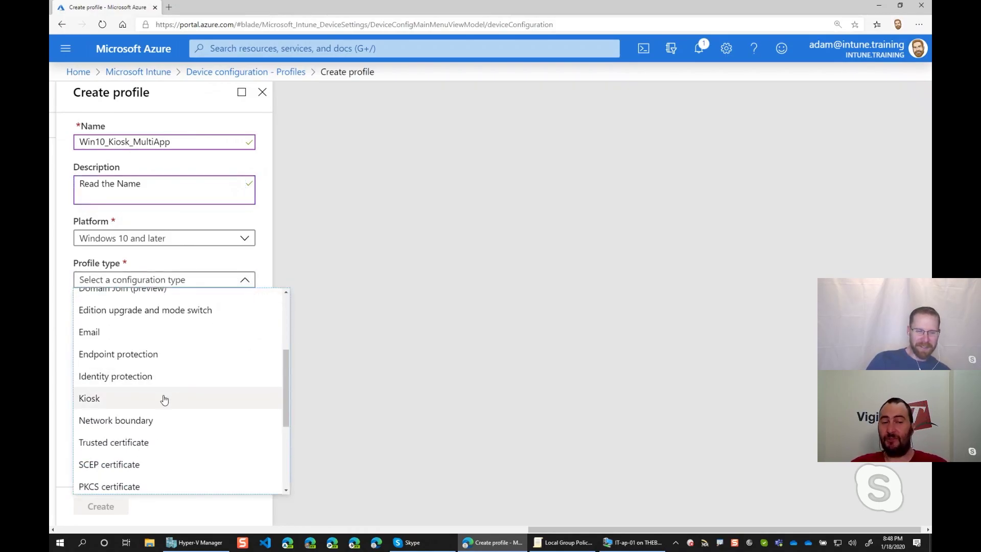
left_click(164, 399)
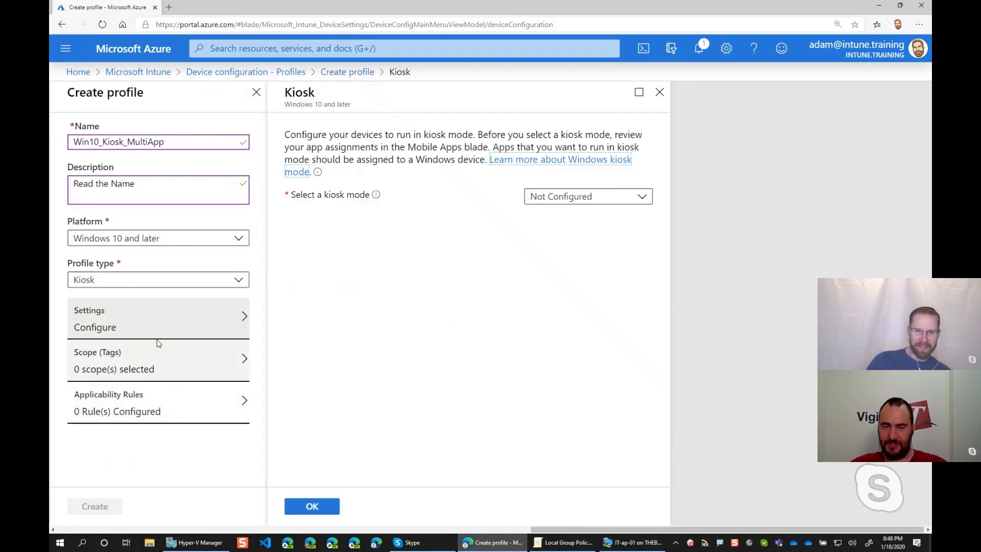
Set the kiosk mode to Multi app kiosk and choose No for targeting Windows 10 in S mode devices
left_click(600, 201)
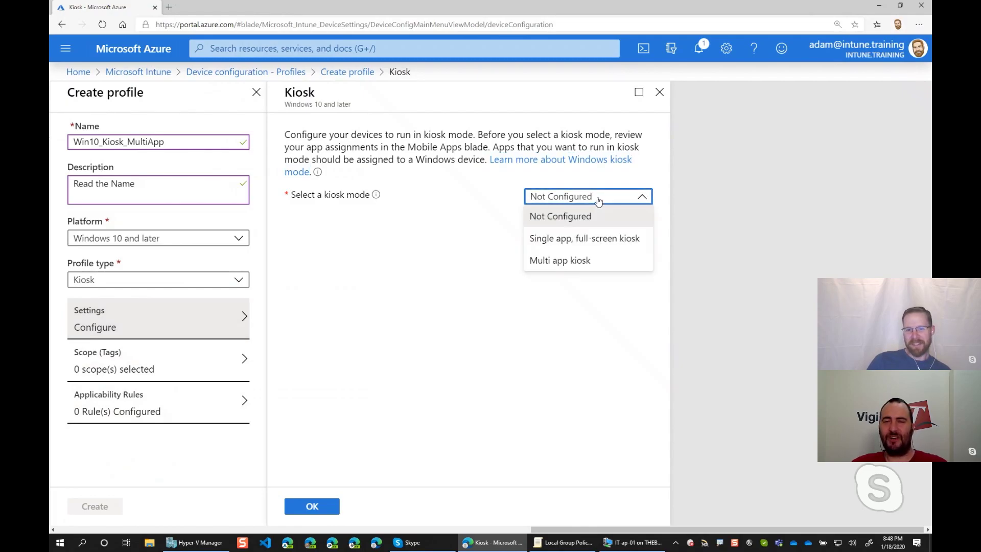
left_click(591, 261)
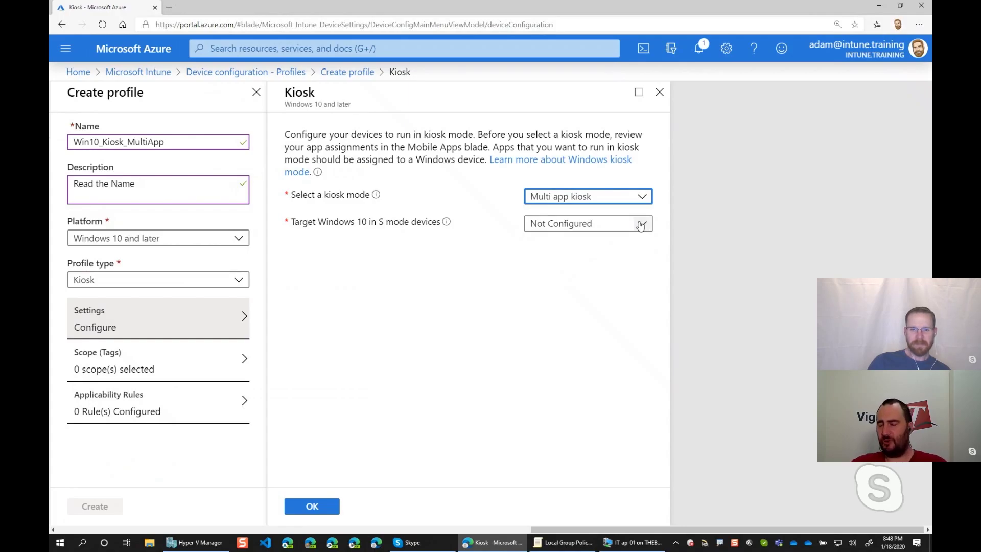
left_click(640, 226)
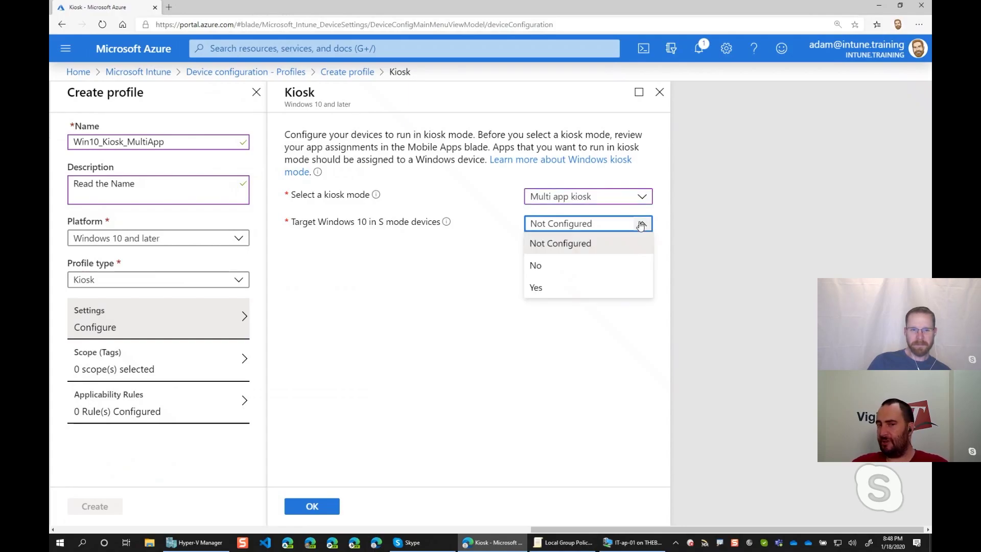
left_click(547, 267)
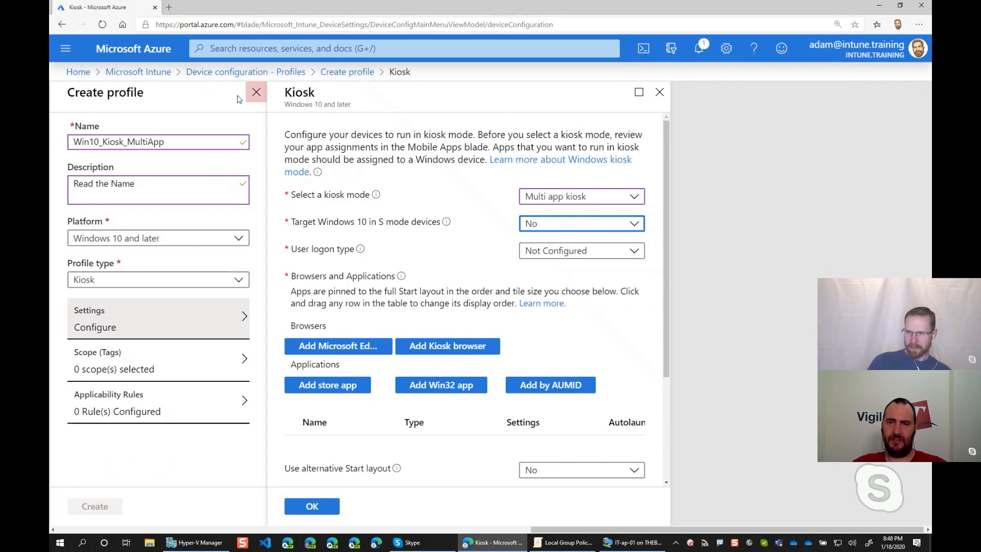
Expand the Kiosk settings pane and set the user logon type to Azure AD user or group (Windows 10, version 1803+)
left_click(637, 95)
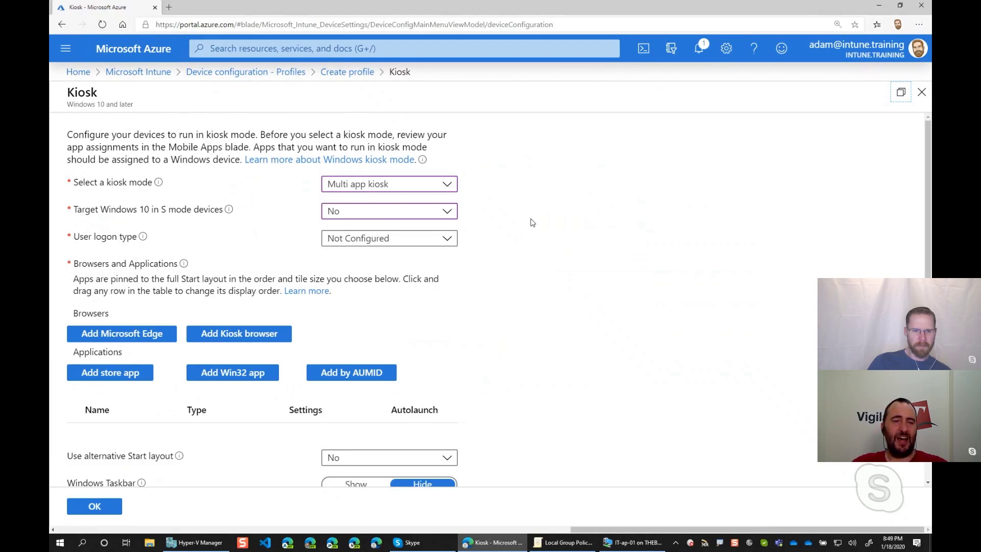
scroll(519, 263, "down", 1)
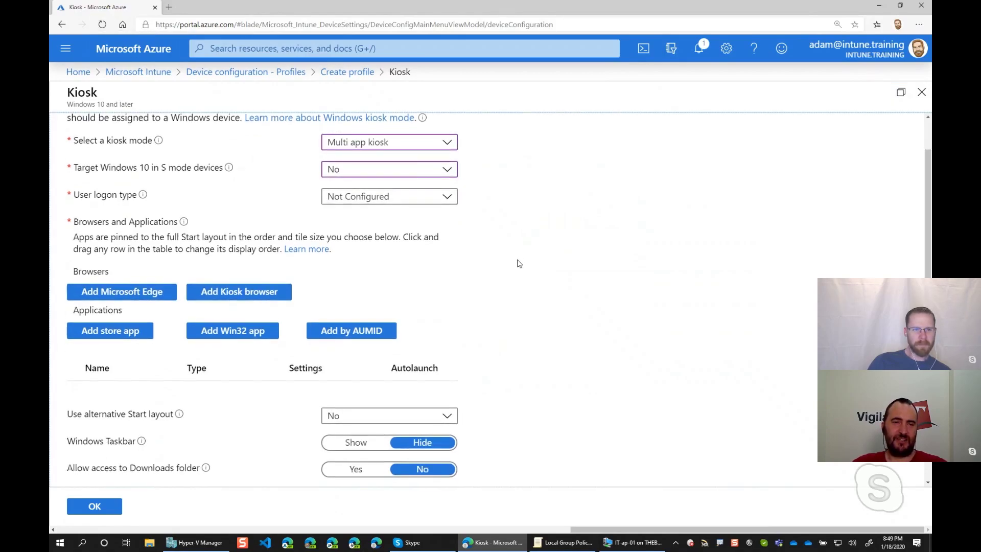
left_click(452, 196)
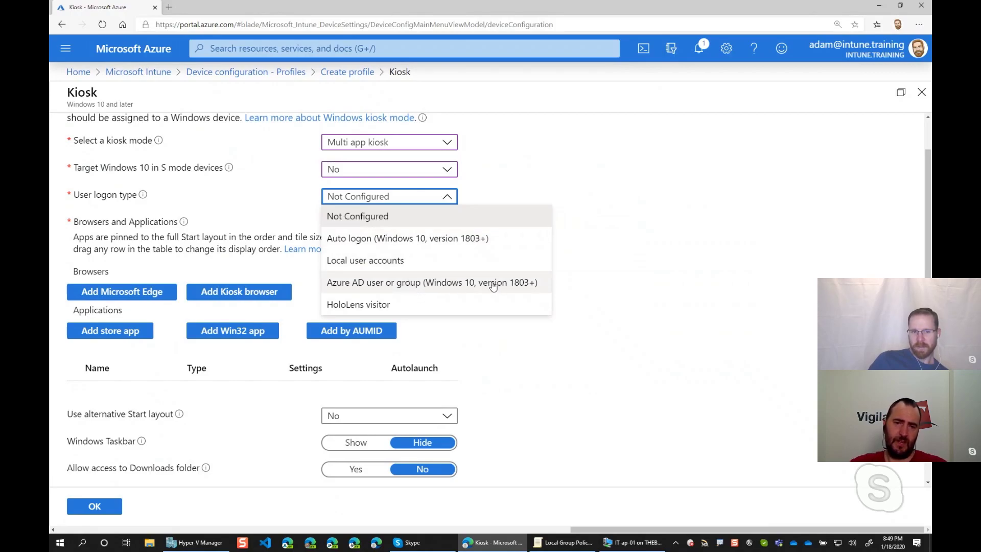
left_click(430, 284)
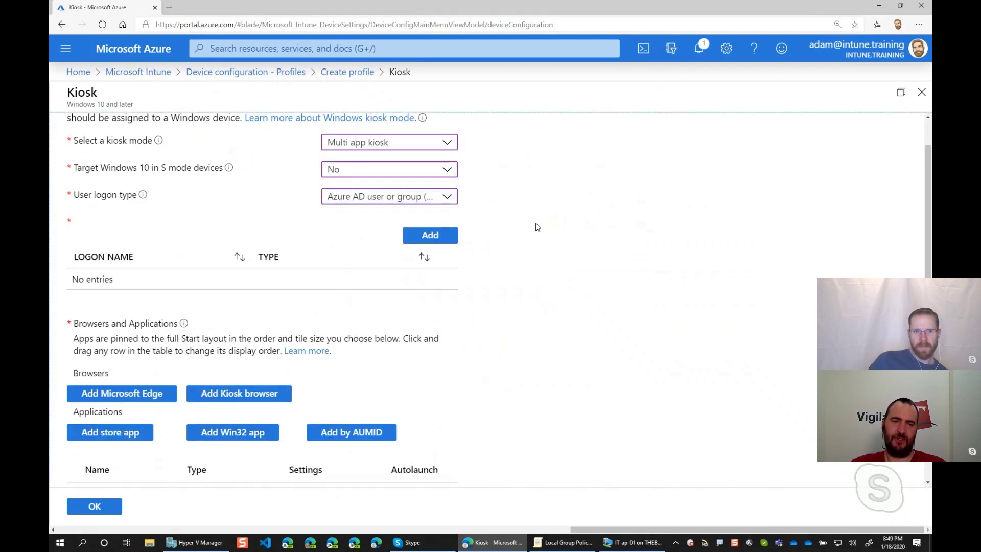
Find the Producer account in Azure AD and add it as the kiosk logon user
scroll(536, 226, "up", 1)
left_click(430, 263)
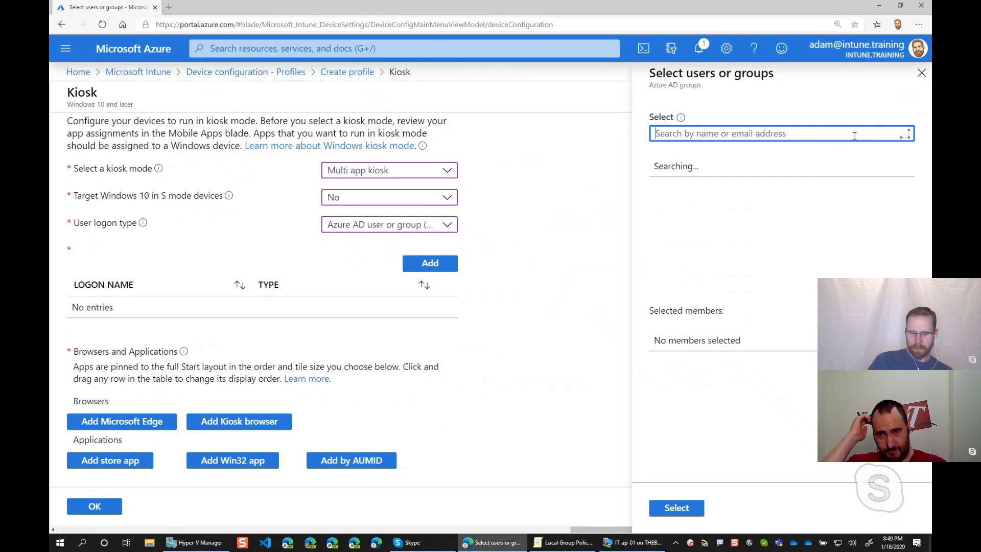
type("producer")
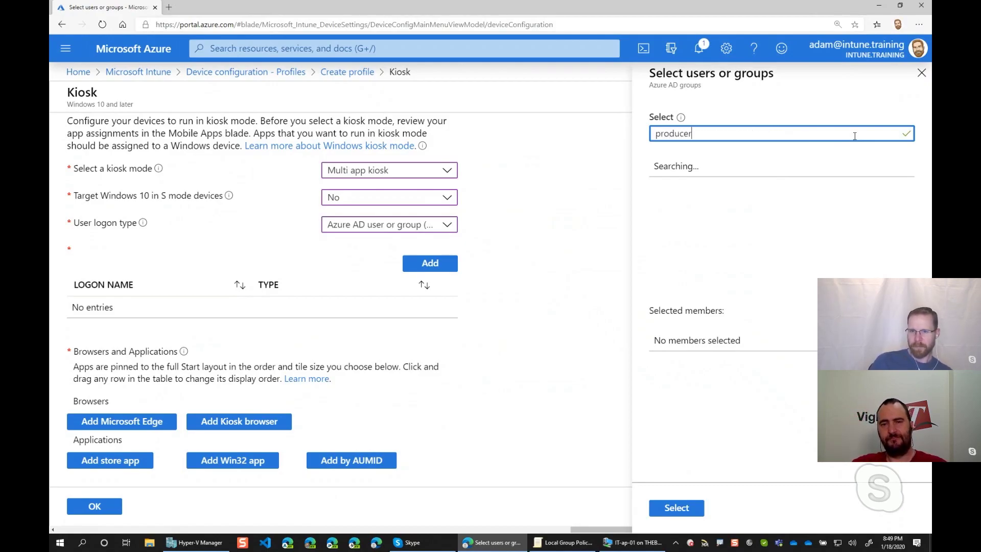
left_click(761, 182)
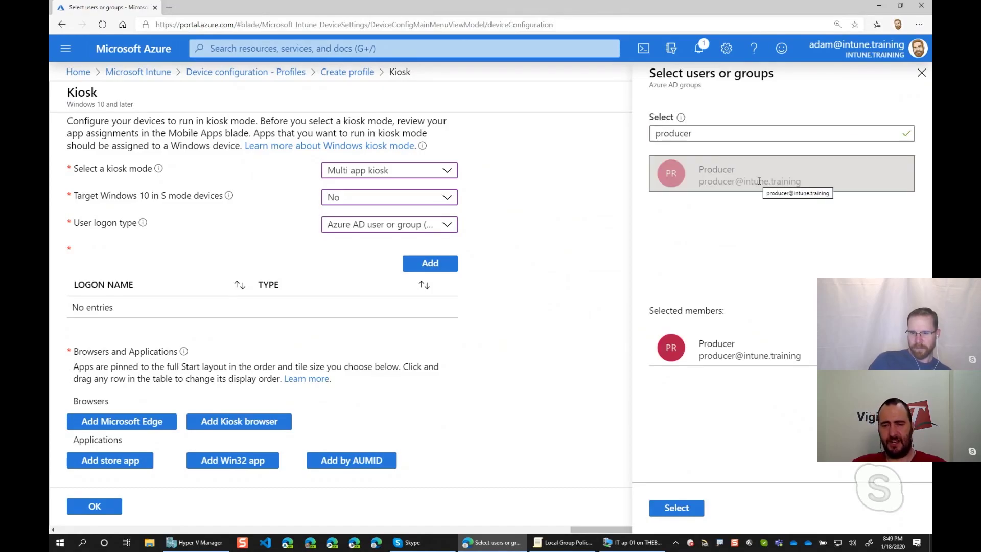
left_click(684, 512)
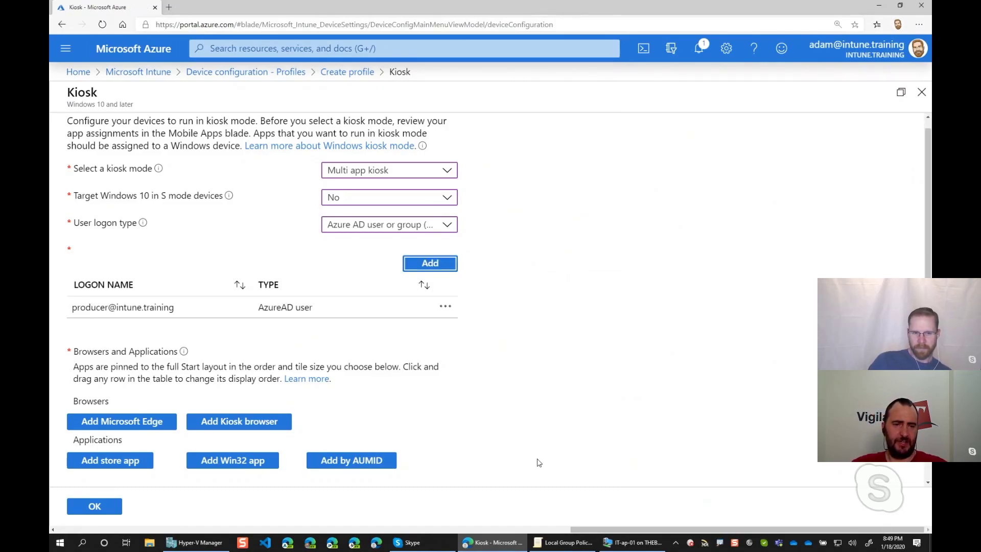
Add Microsoft Edge to the kiosk apps with the kiosk mode type Normal mode (full version of Microsoft Edge)
left_click_drag(585, 527, 547, 526)
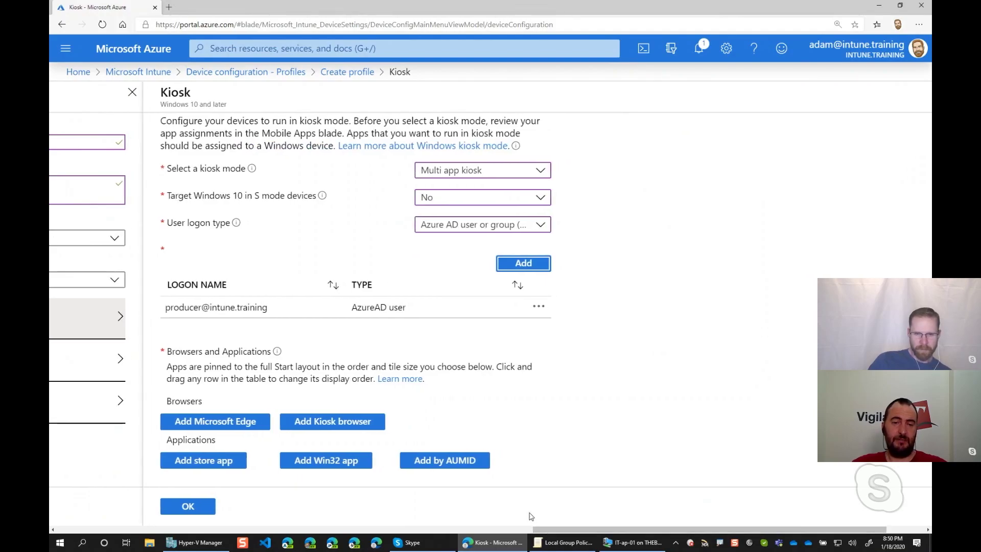
scroll(572, 419, "down", 4)
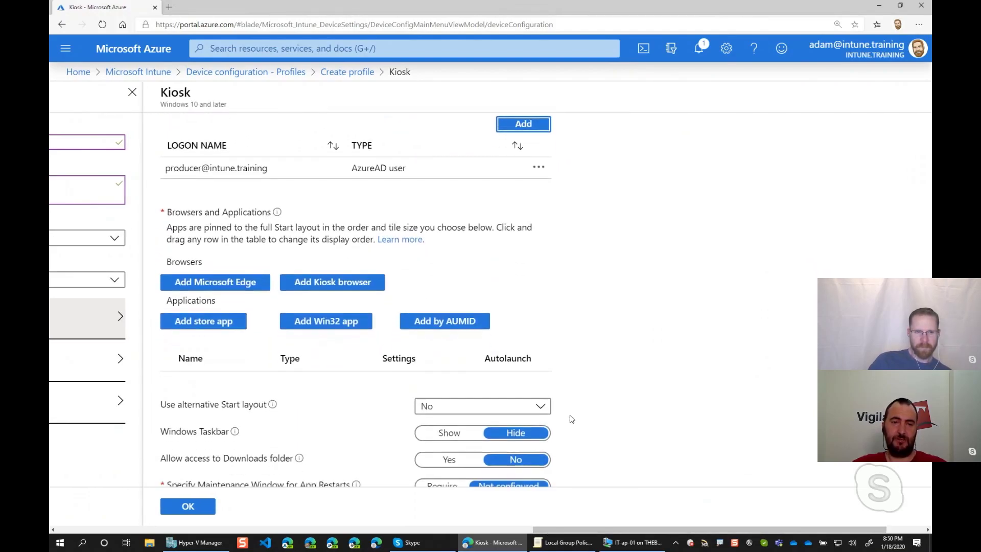
scroll(575, 419, "down", 1)
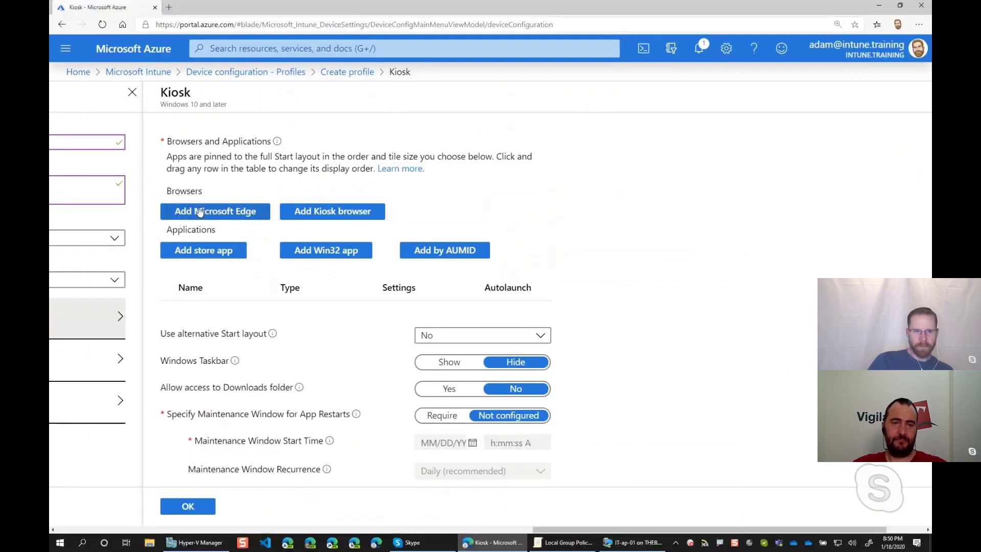
left_click(176, 207)
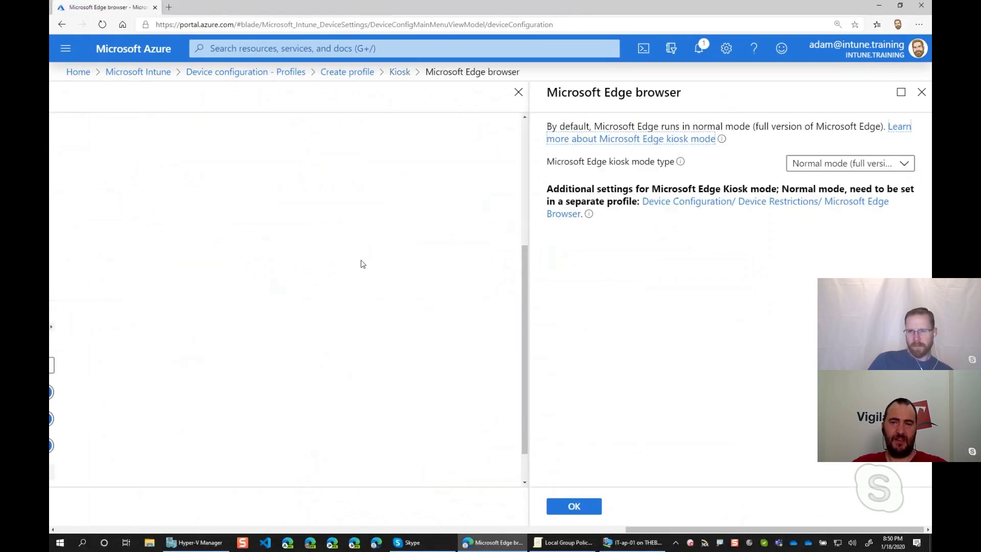
left_click(870, 164)
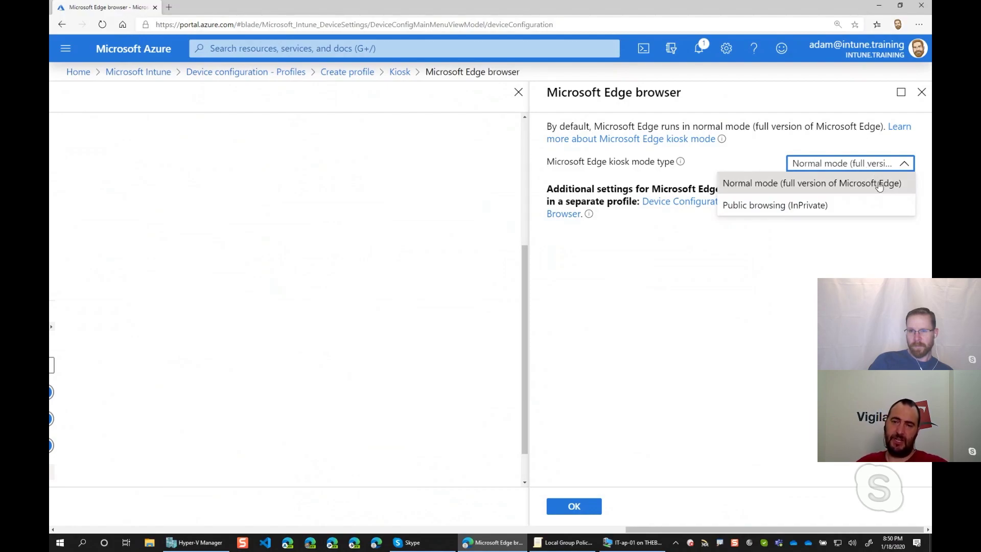
left_click(880, 185)
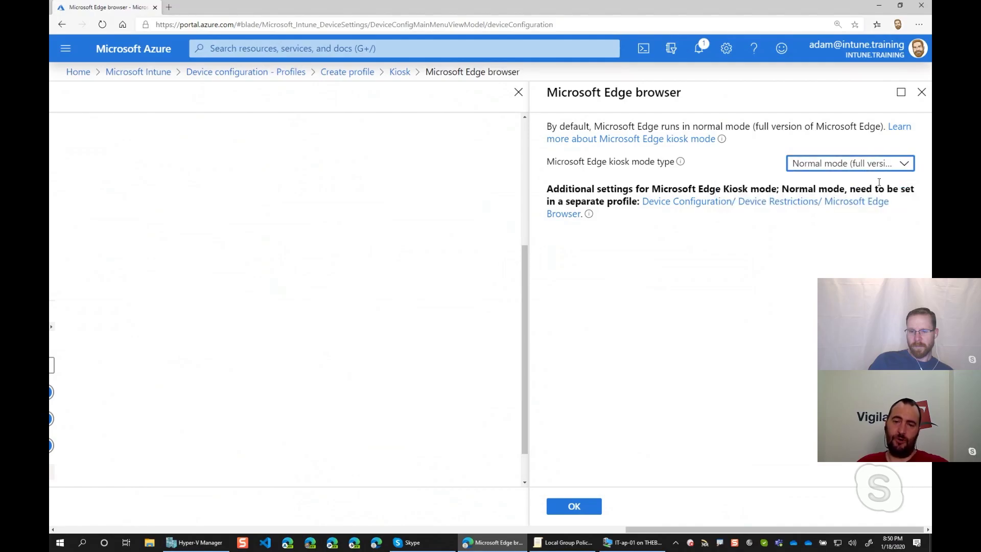
left_click(574, 508)
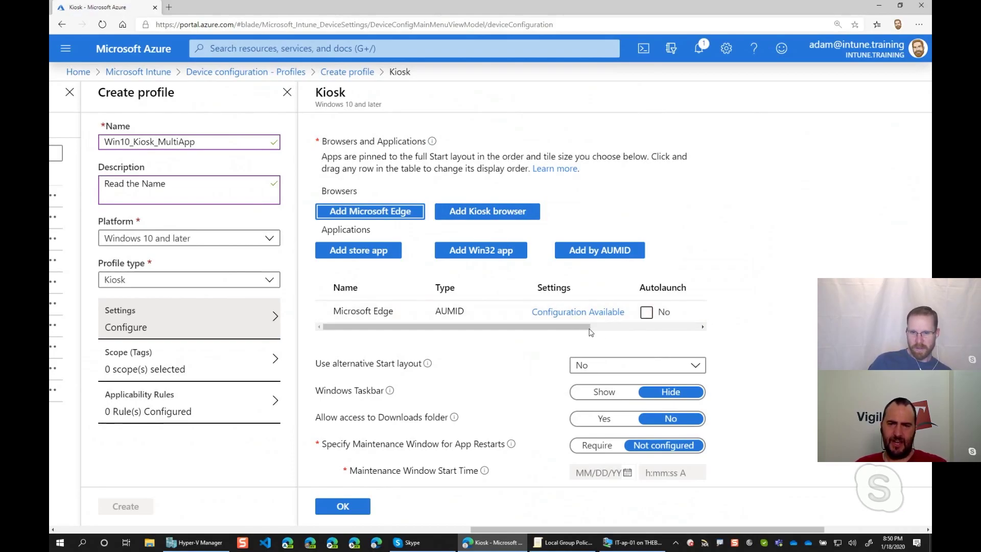
Turn on Autolaunch for Microsoft Edge and set its tile size to Wide
left_click_drag(578, 333, 503, 340)
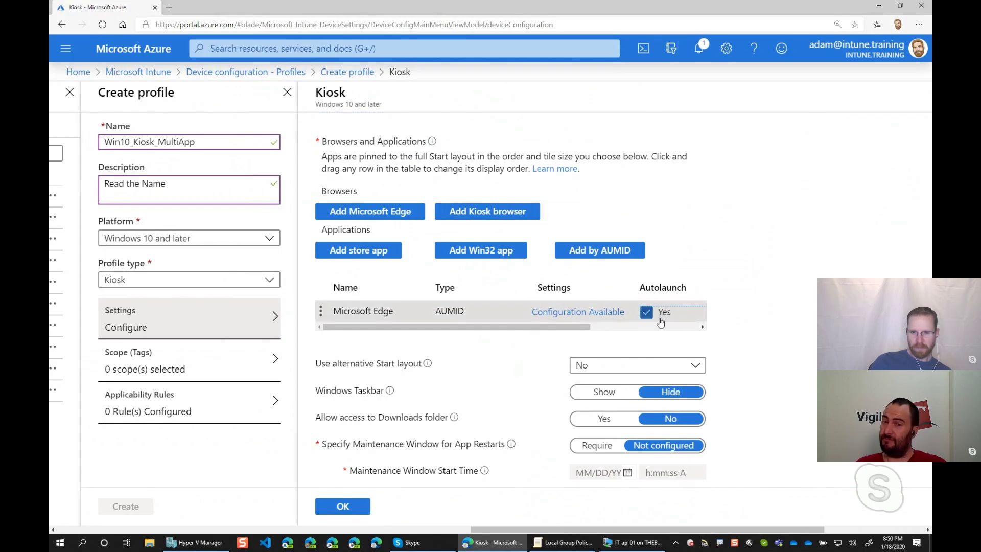
left_click_drag(544, 327, 690, 333)
left_click(589, 317)
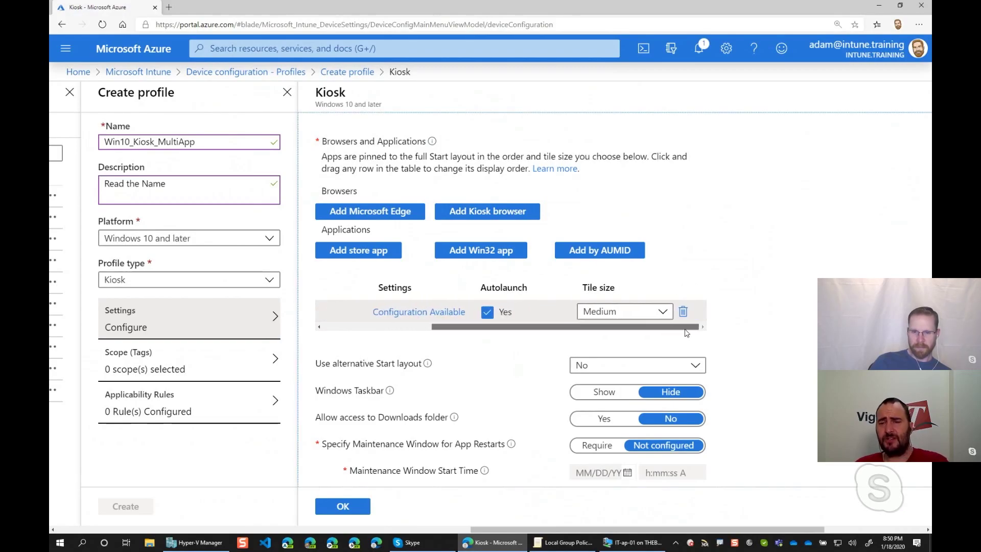
left_click(663, 313)
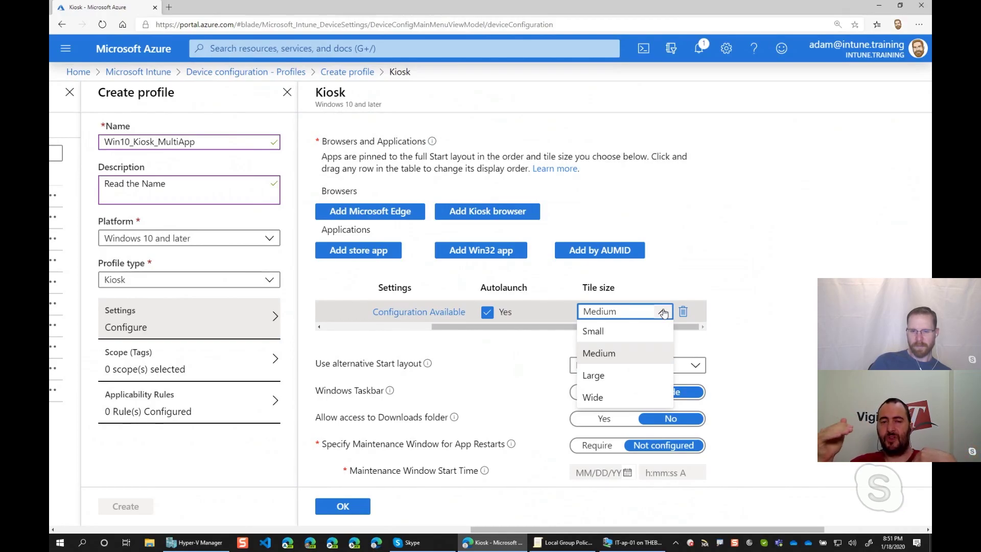
left_click(613, 397)
left_click_drag(612, 329, 483, 328)
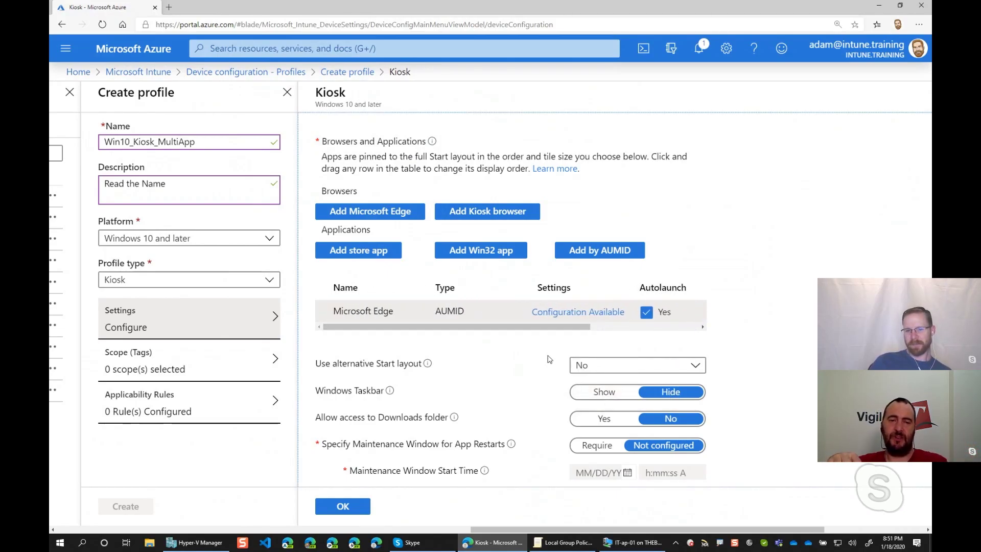
Examine the fields required for adding an app by AUMID and close the form without adding one
scroll(484, 369, "down", 1)
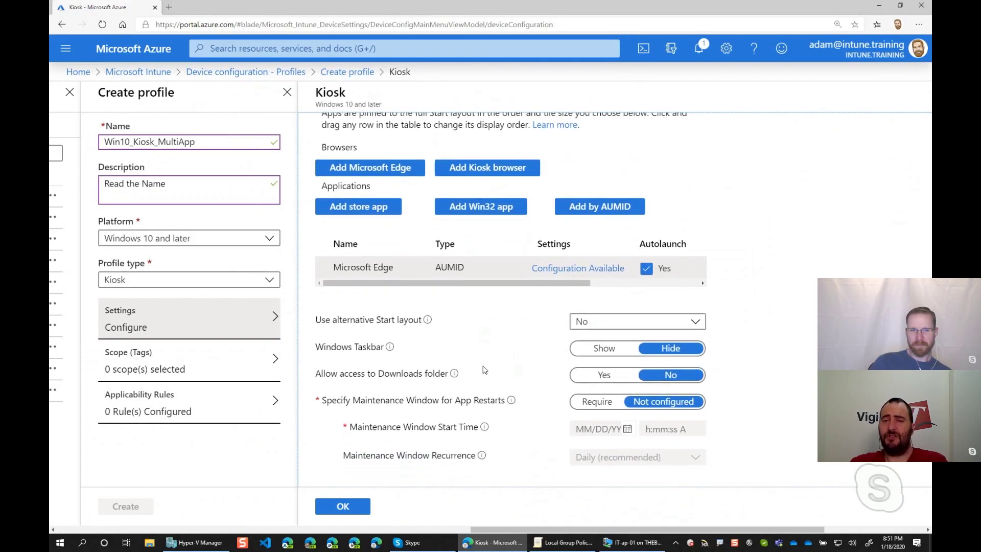
scroll(479, 365, "up", 1)
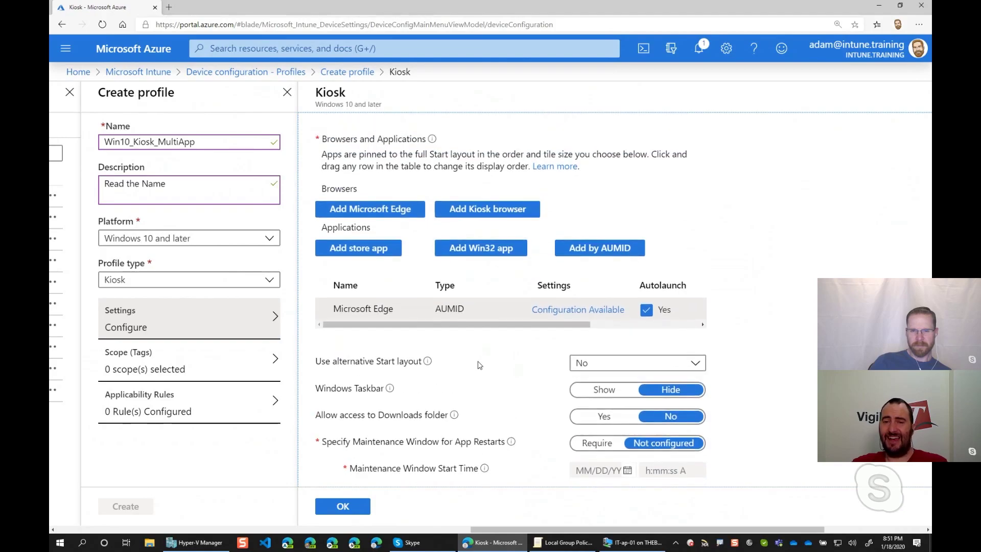
scroll(480, 365, "down", 1)
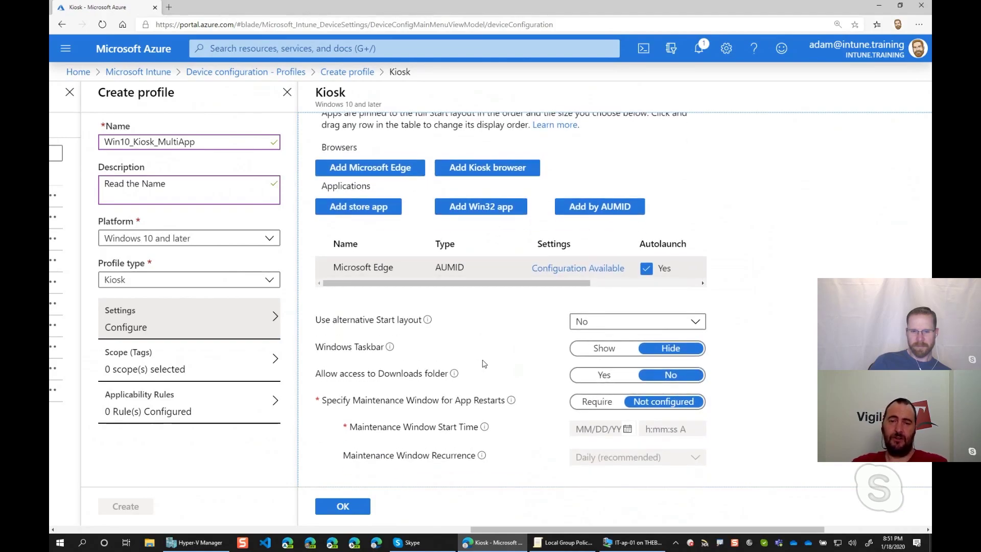
left_click(596, 211)
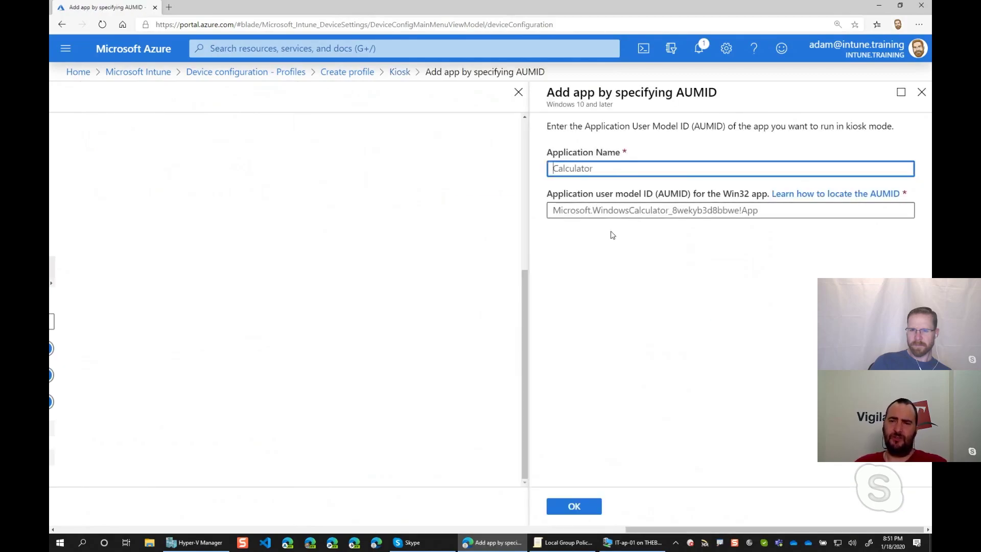
left_click_drag(548, 194, 657, 199)
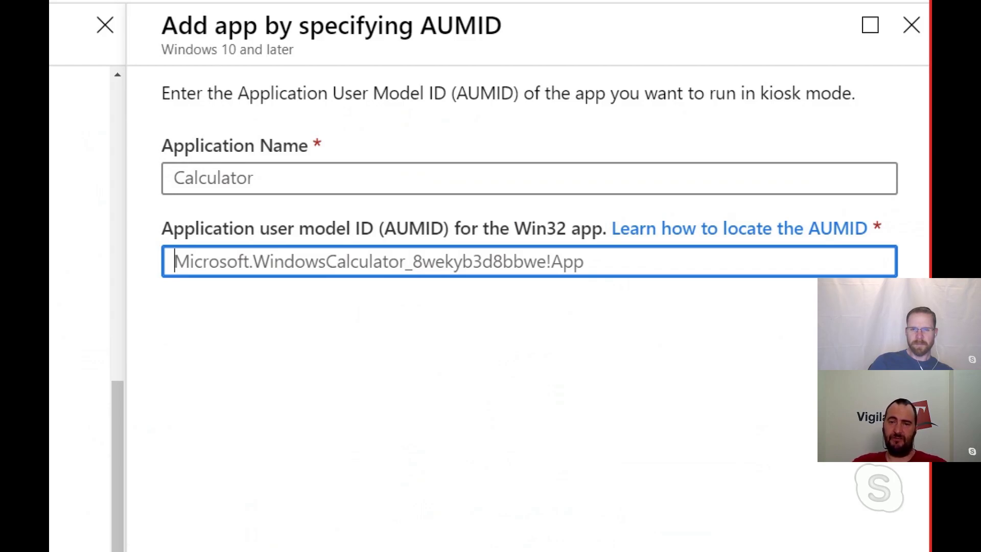
left_click(910, 28)
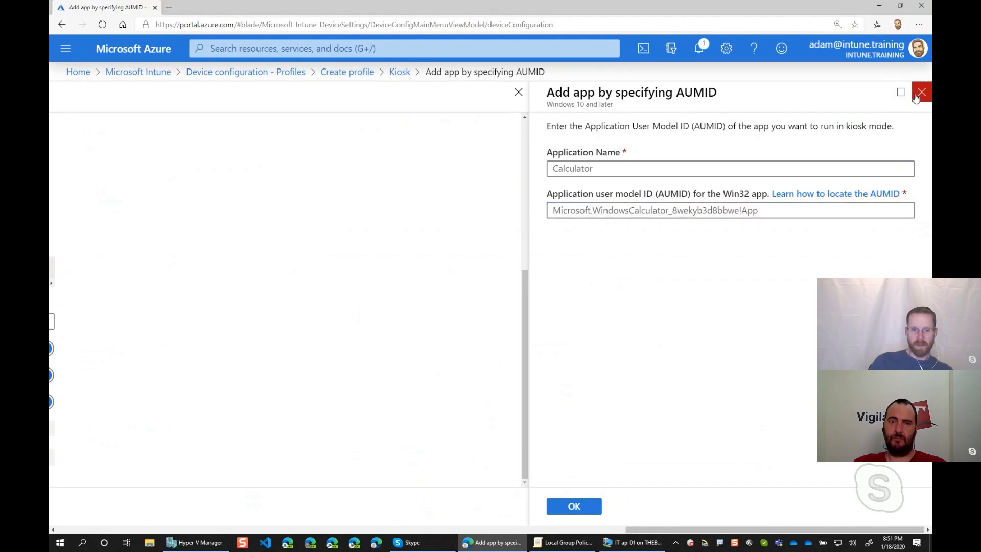
left_click(920, 92)
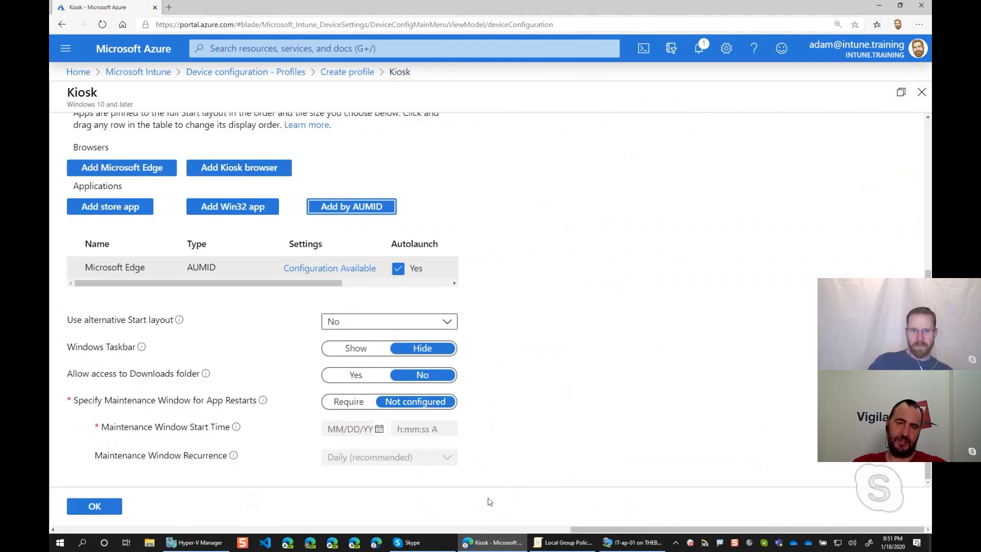
Add the store app Power BI Desktop to the kiosk's application list
left_click_drag(601, 529, 522, 526)
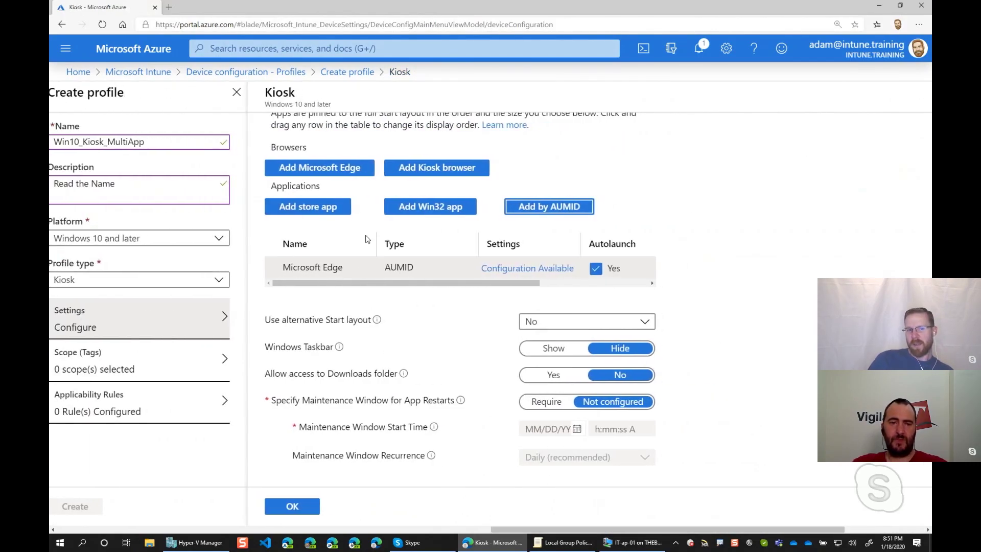
left_click(325, 208)
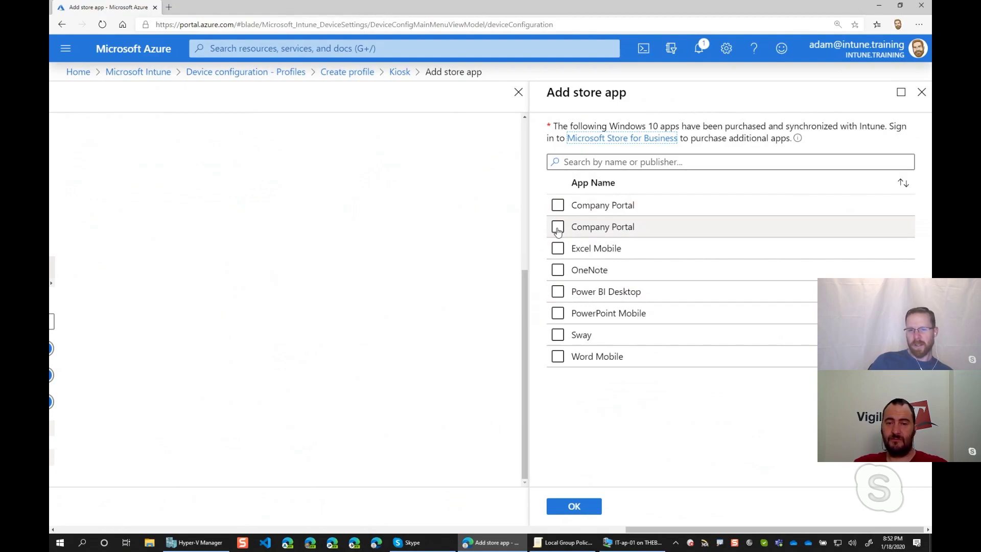
left_click(558, 292)
left_click(571, 506)
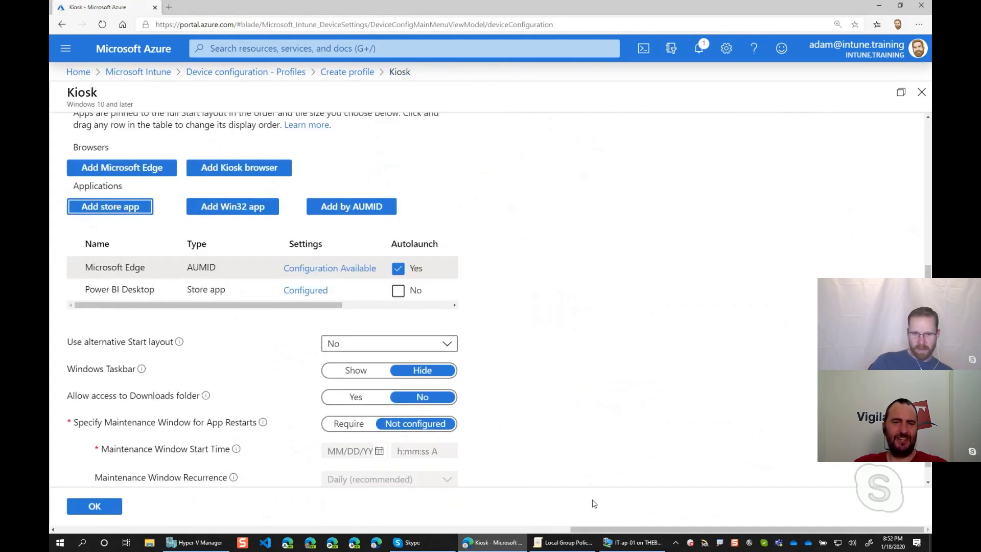
Make Power BI Desktop the autolaunch app in place of Microsoft Edge
left_click_drag(655, 530, 515, 530)
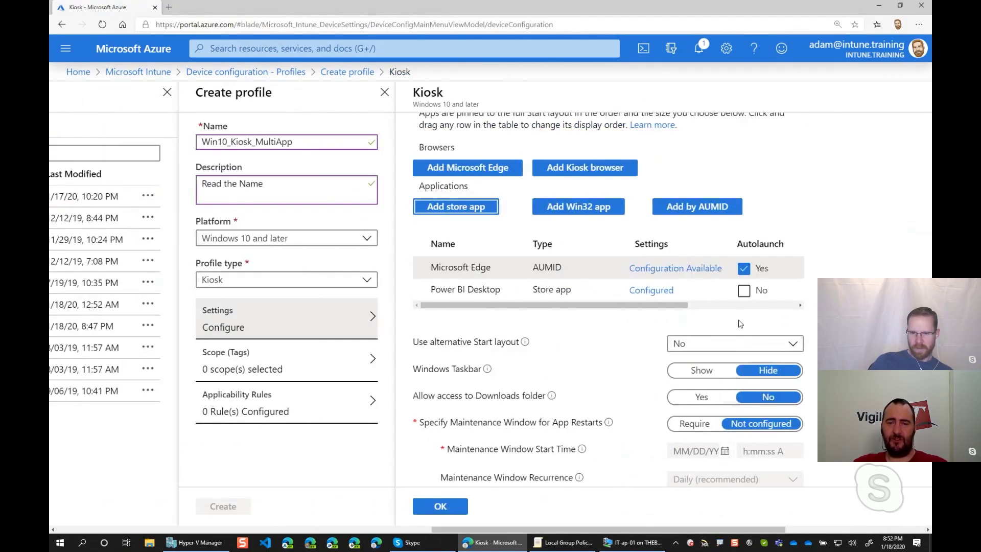
left_click(744, 290)
left_click_drag(687, 304, 665, 271)
left_click_drag(657, 306, 611, 309)
scroll(618, 356, "down", 1)
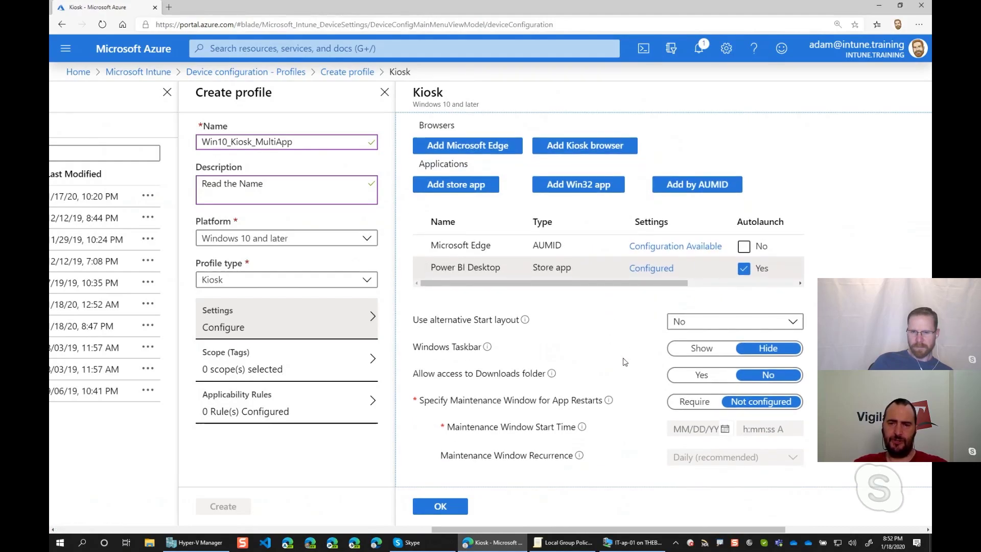
Turn off Autolaunch for Power BI Desktop in the kiosk's application list
left_click(744, 268)
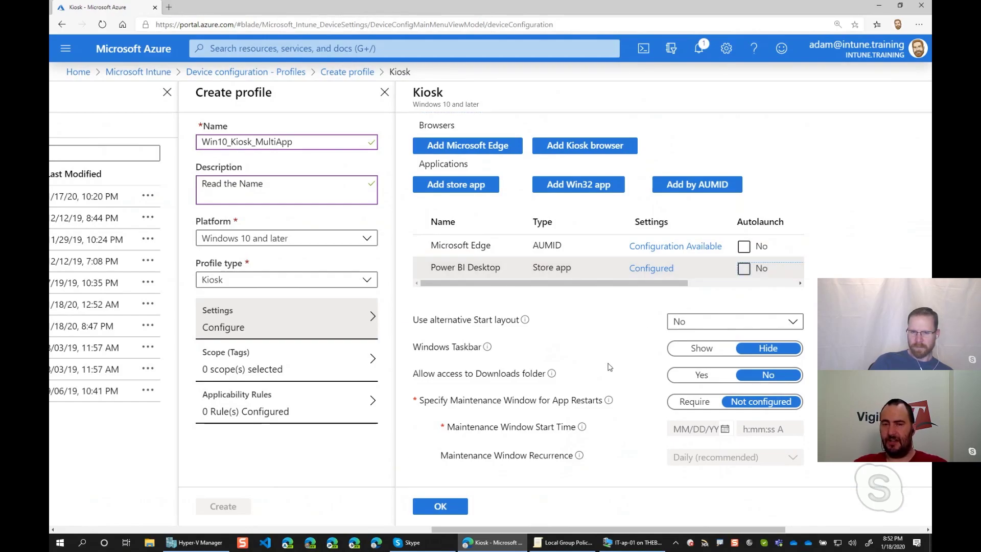
Turn on the alternative Start layout to examine its XML import fields and set the option back to No
left_click(683, 322)
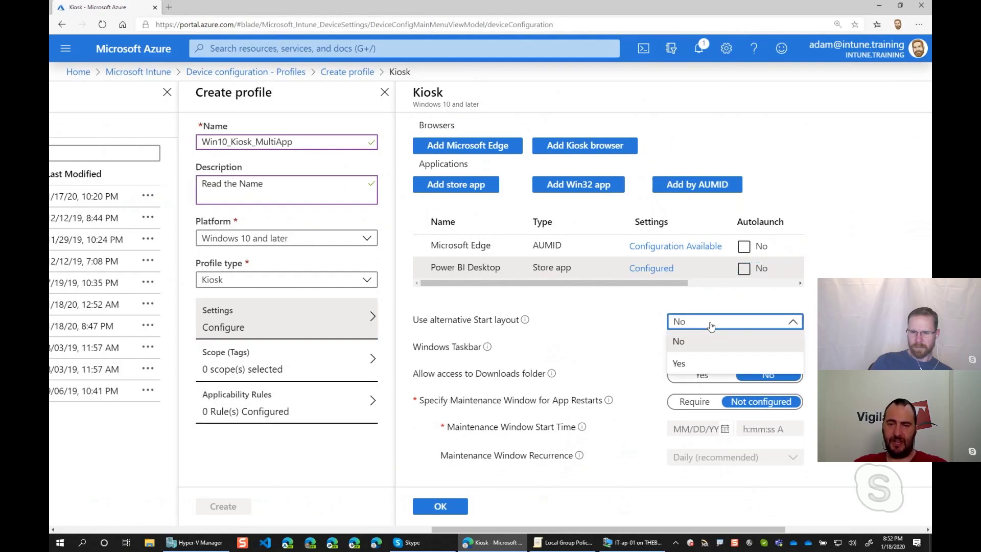
left_click(678, 364)
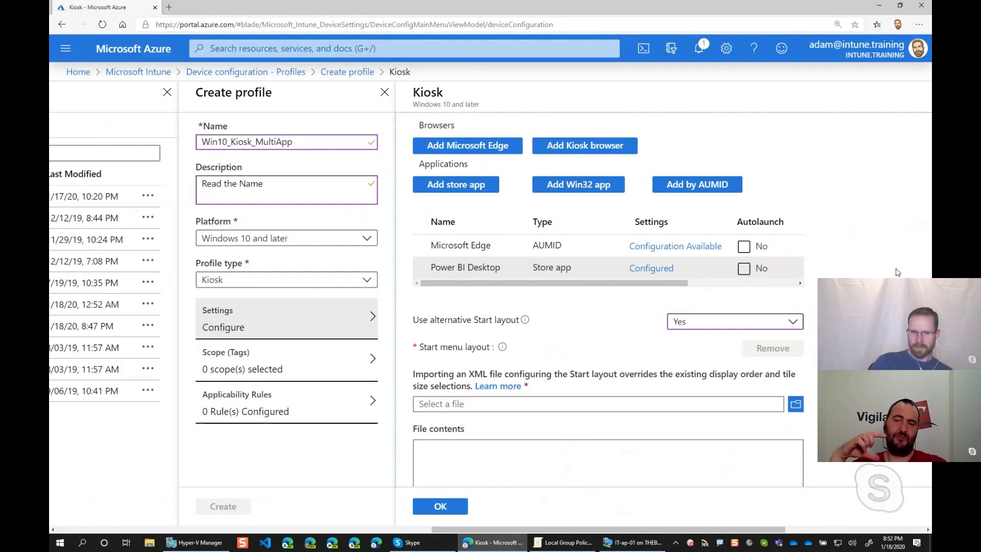
scroll(608, 302, "down", 3)
scroll(608, 302, "down", 2)
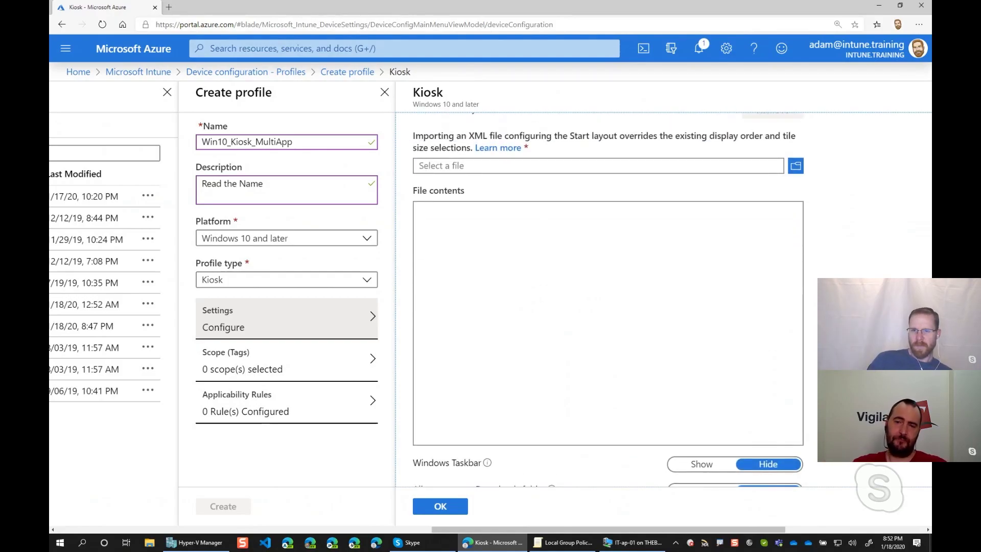
scroll(748, 205, "up", 3)
left_click(749, 202)
left_click(691, 215)
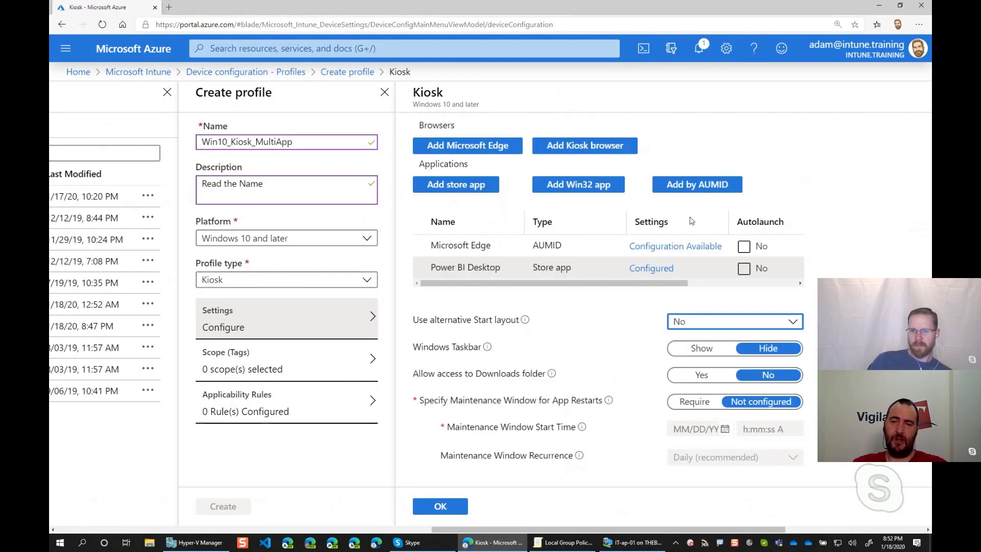
left_click(838, 237)
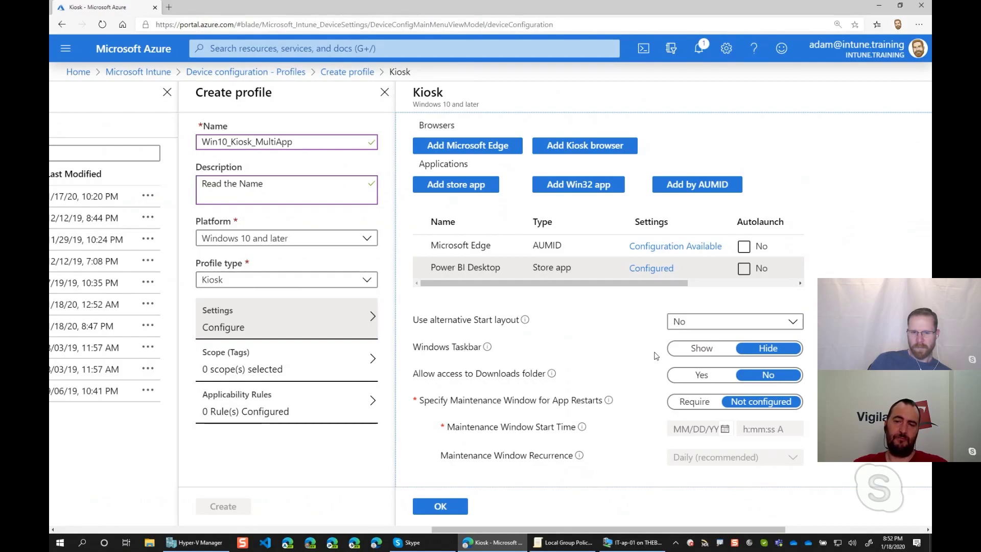
Show the Windows Taskbar and require a maintenance window for app restarts starting 01/18/2020 at 1:09:00 AM
left_click(690, 354)
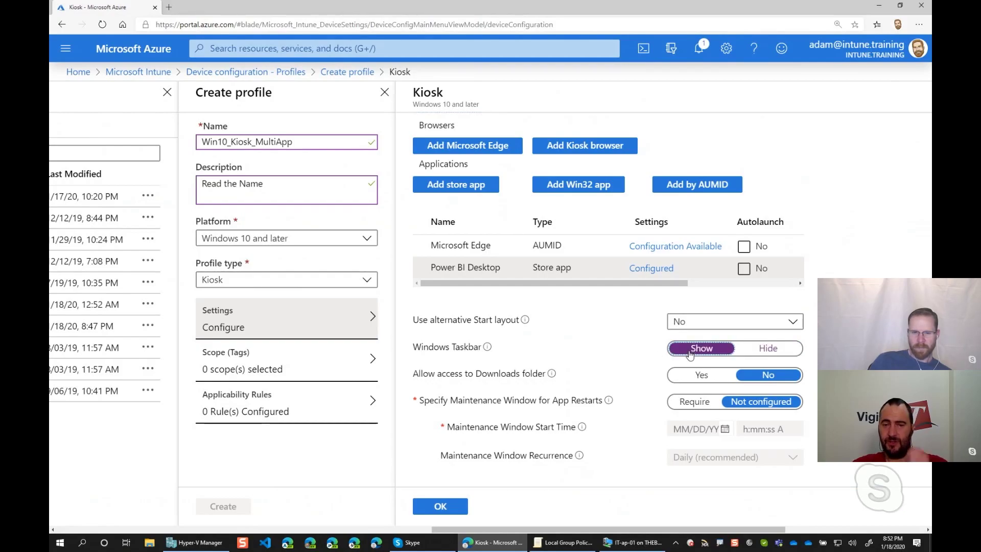
mouse_move(489, 348)
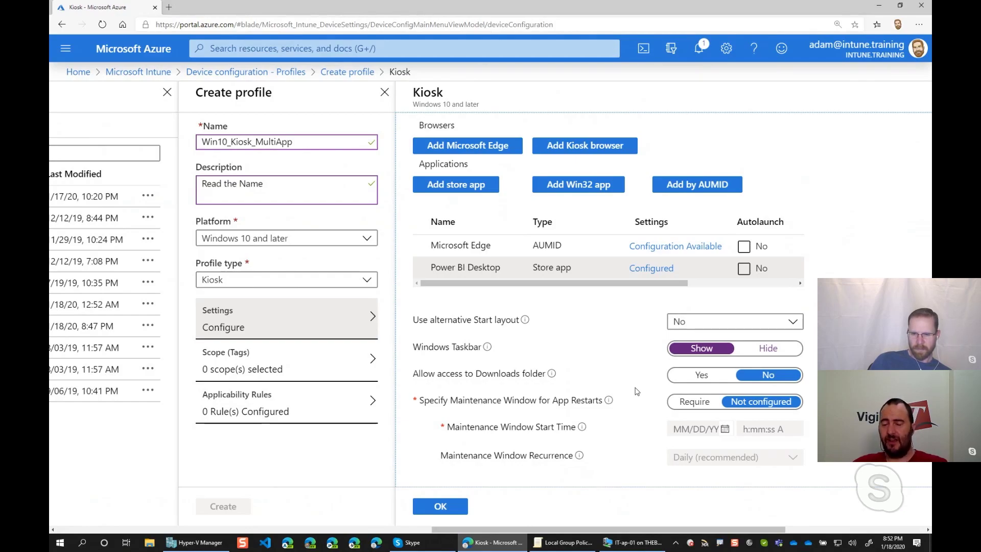
left_click(694, 402)
left_click(725, 430)
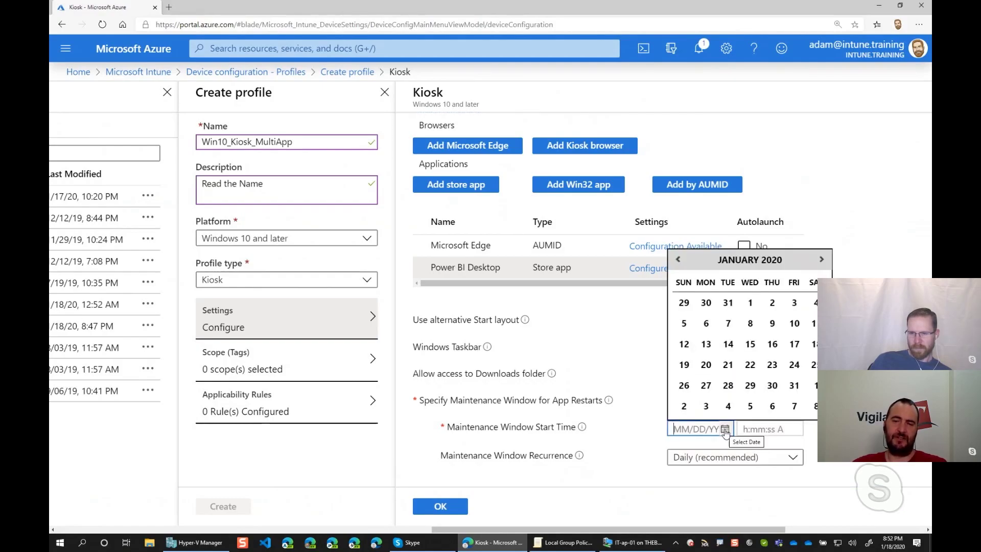
left_click(816, 344)
left_click(755, 428)
type("1")
key("Delete")
key("Delete")
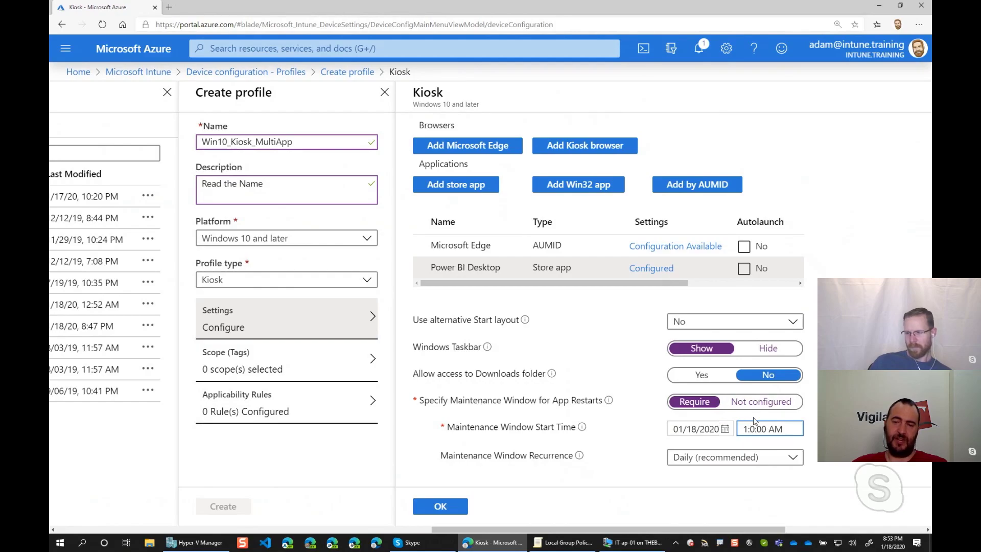
type("09")
left_click(518, 492)
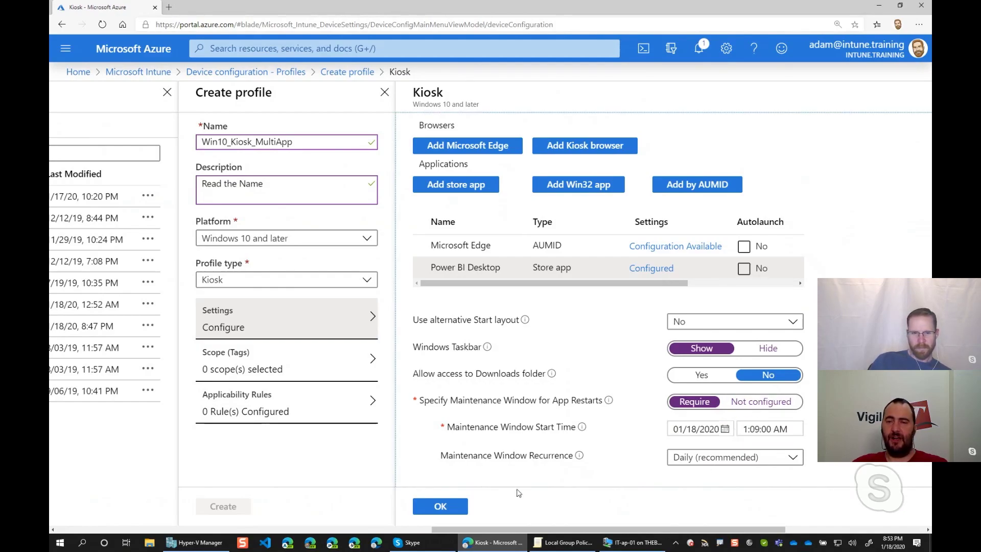
Accept the kiosk settings and create the Win10_Kiosk_MultiApp profile
left_click(441, 506)
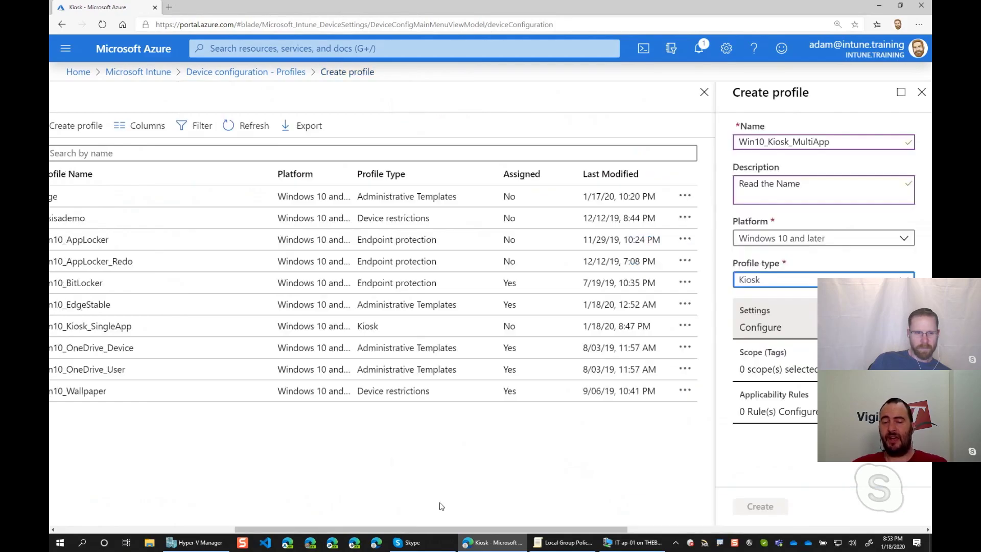
left_click(104, 508)
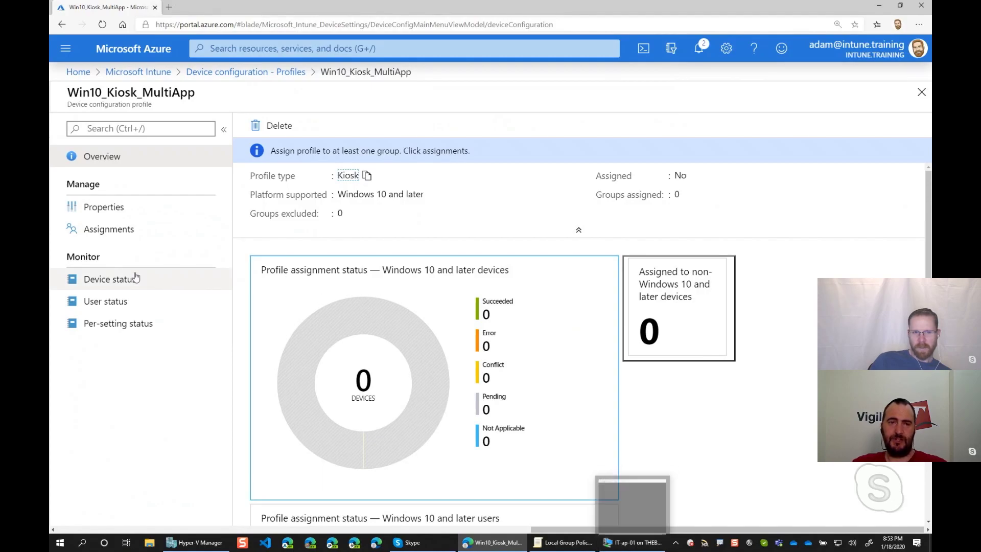
Assign the Win10_Kiosk_MultiApp profile to the Intune_Licence group and save the assignment
left_click(124, 233)
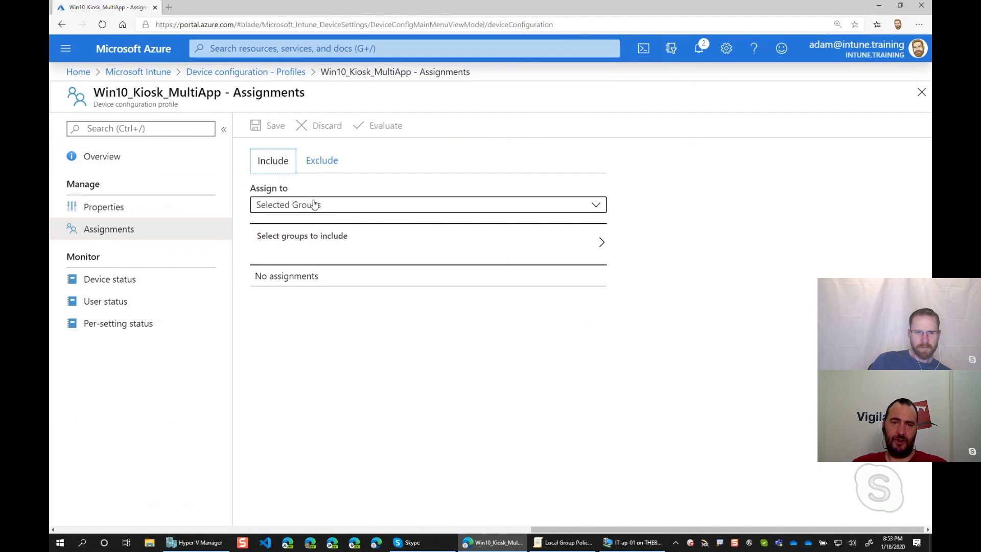
left_click(348, 248)
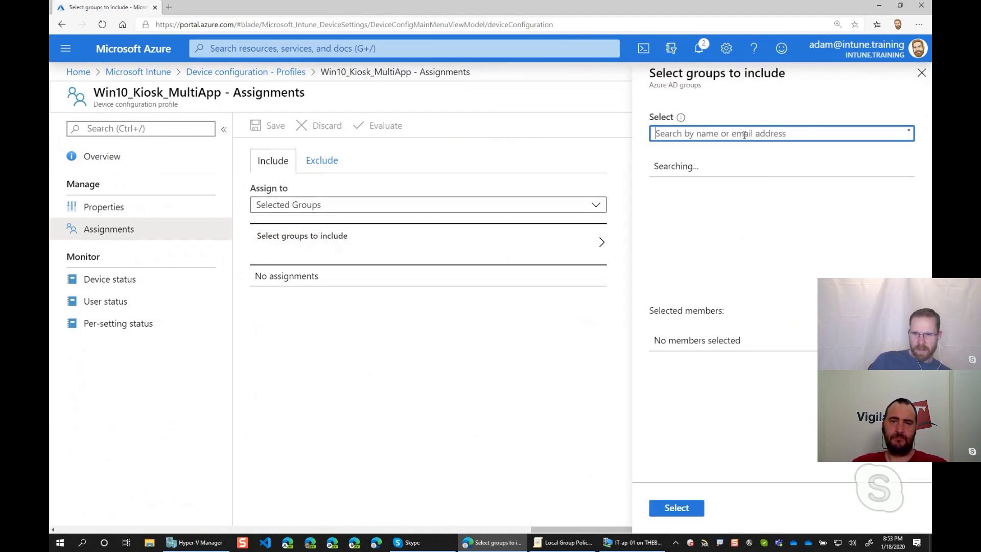
scroll(801, 215, "down", 2)
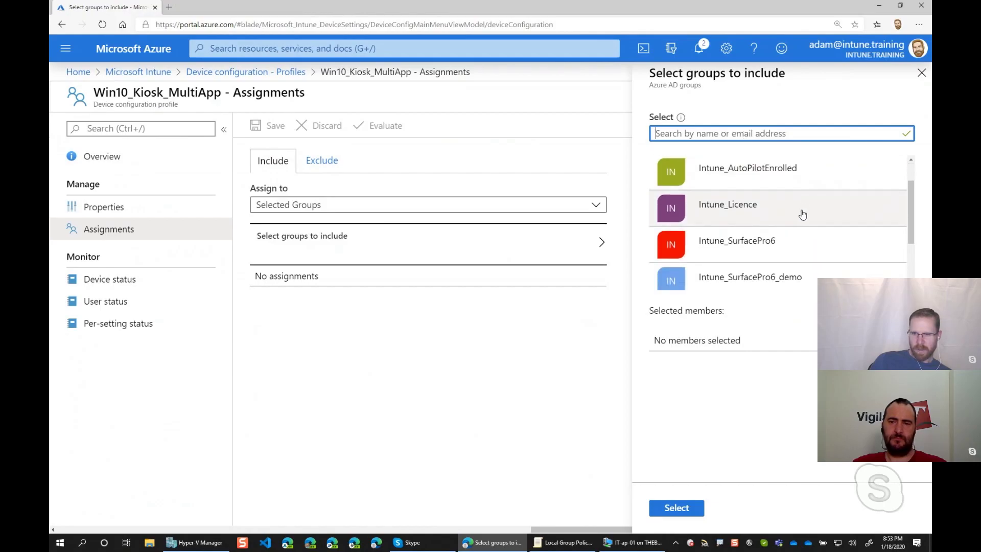
scroll(800, 225, "down", 1)
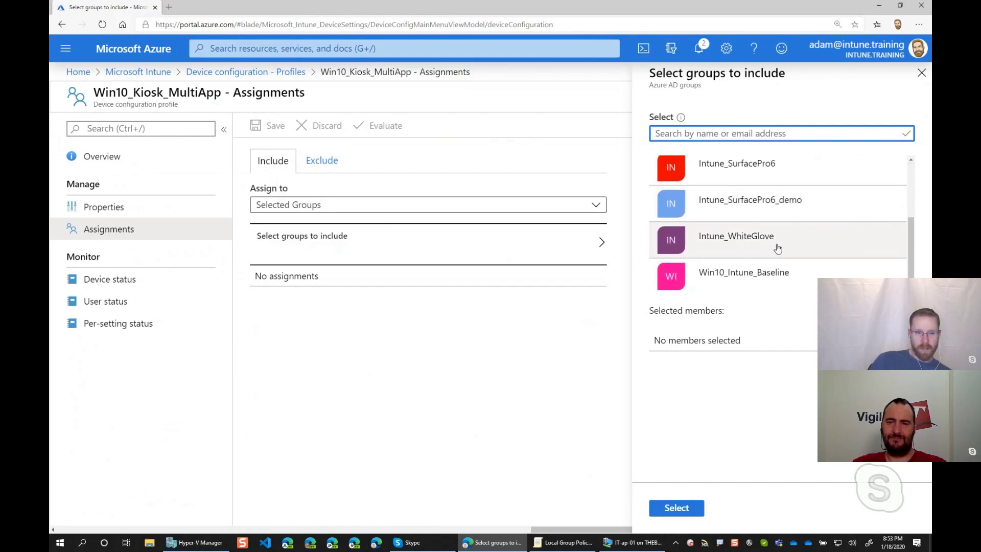
scroll(777, 248, "up", 1)
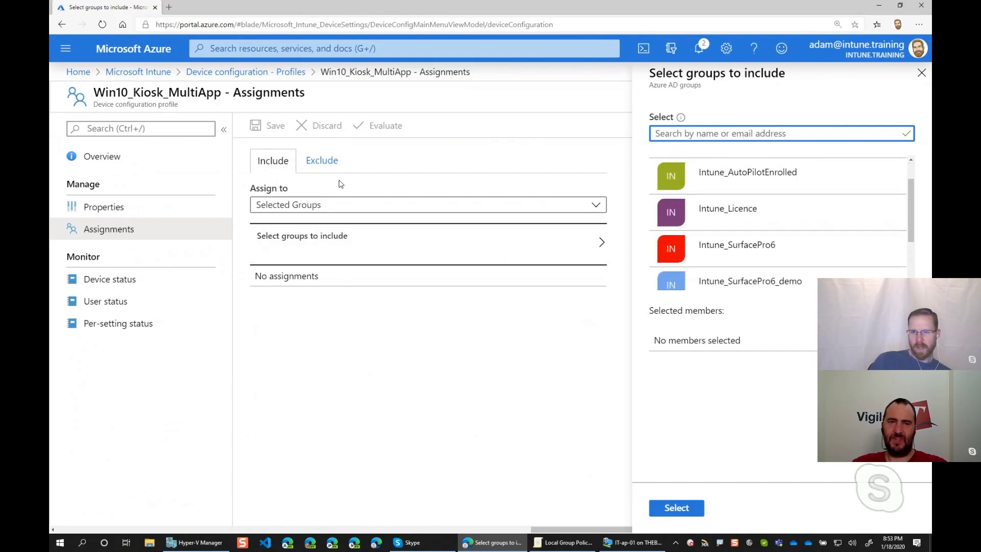
scroll(790, 234, "up", 1)
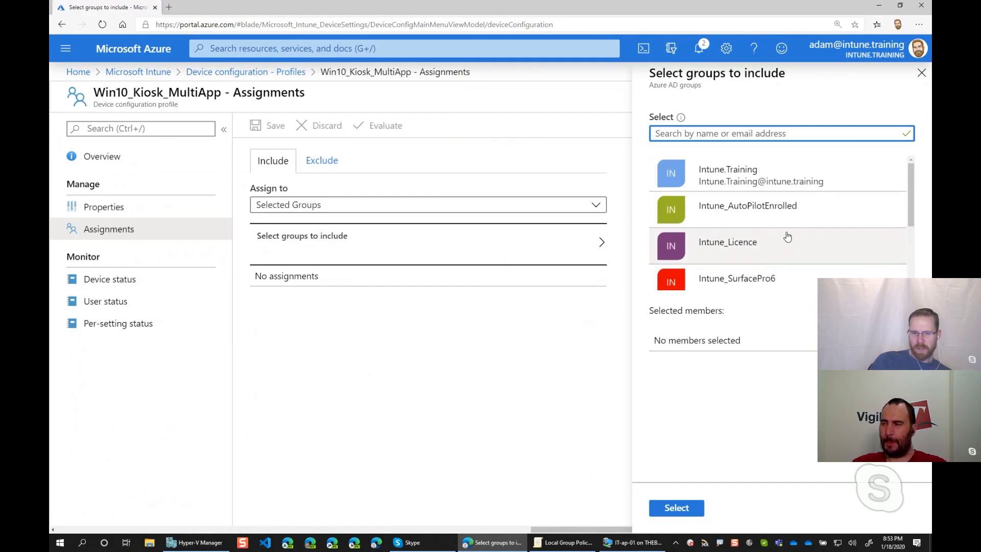
left_click(548, 431)
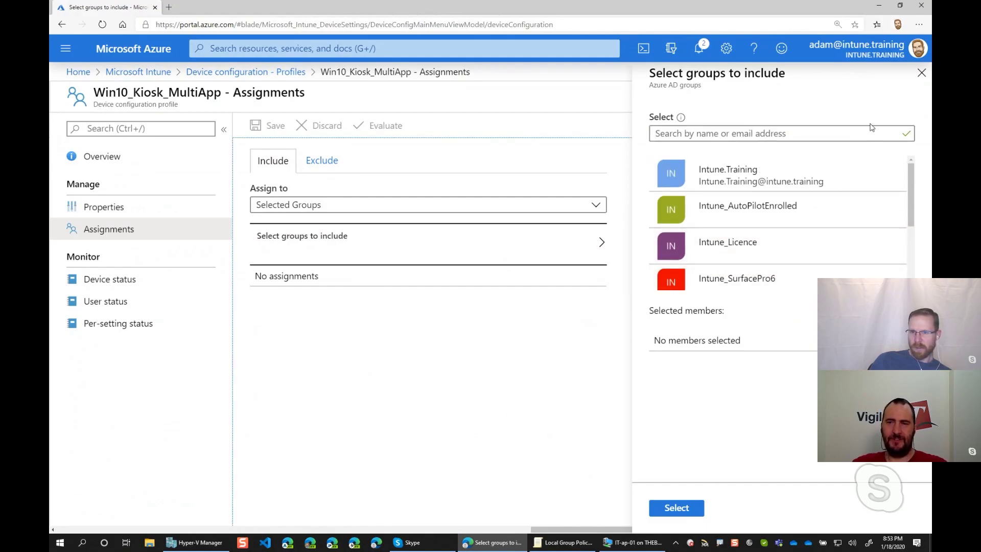
scroll(818, 239, "down", 1)
scroll(815, 245, "down", 3)
scroll(779, 276, "up", 2)
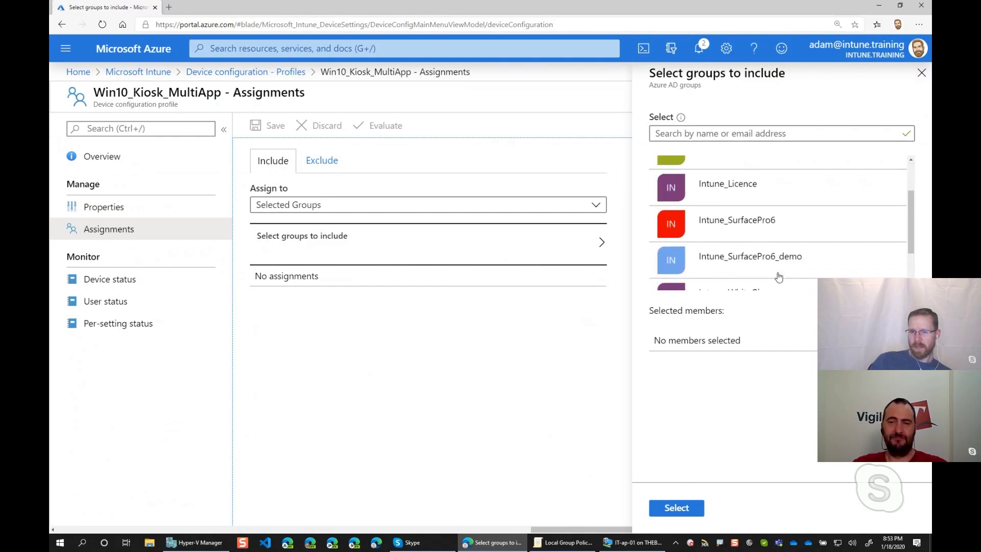
scroll(779, 276, "up", 1)
left_click(746, 250)
left_click(687, 508)
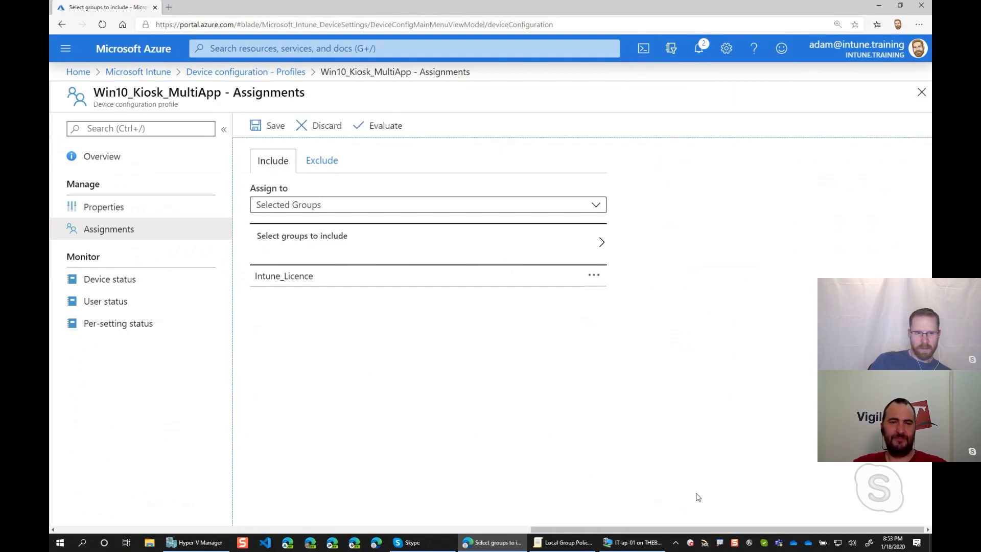
left_click(253, 126)
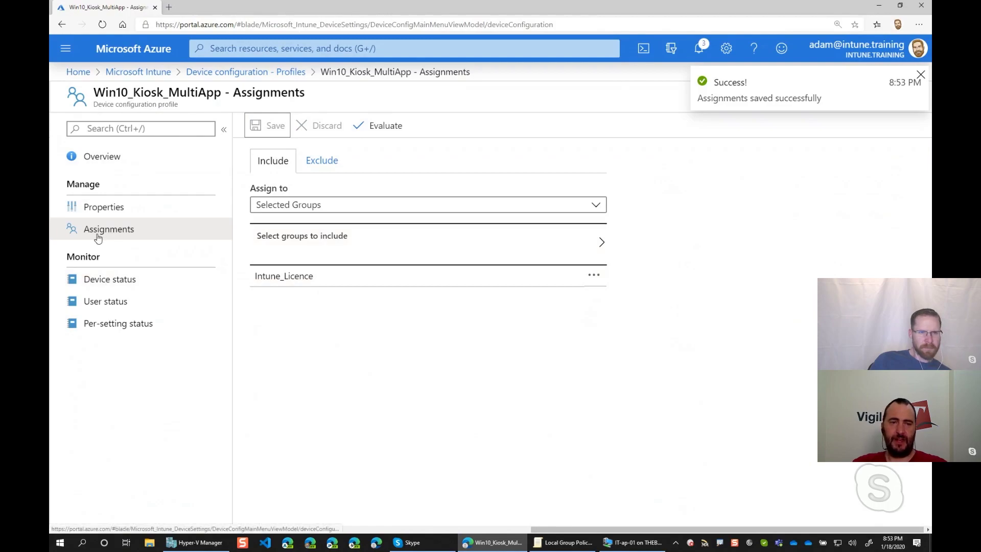
Remove the Intune_Licence group from the Win10_Kiosk_MultiApp assignments, save, and close the group selection
left_click(368, 236)
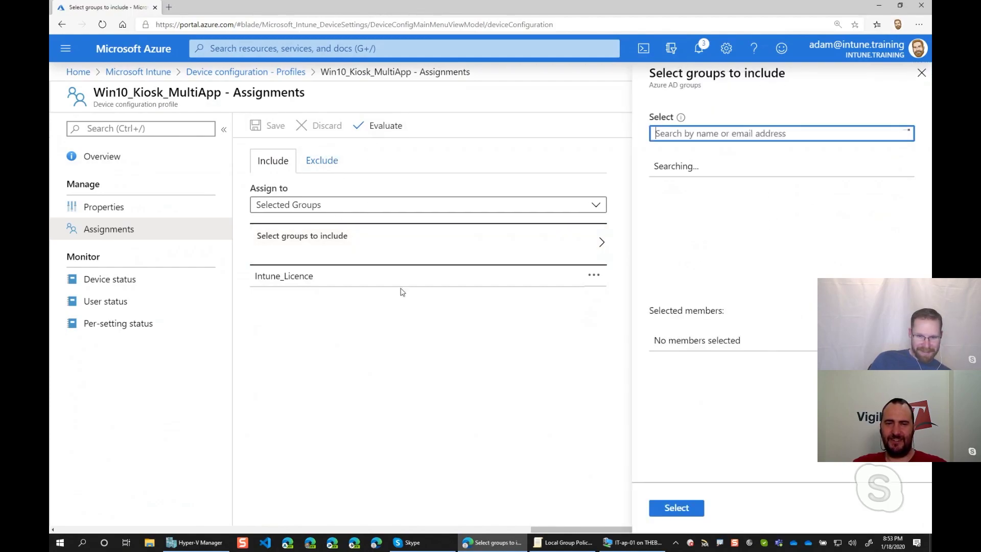
left_click(592, 276)
left_click(618, 287)
left_click(566, 442)
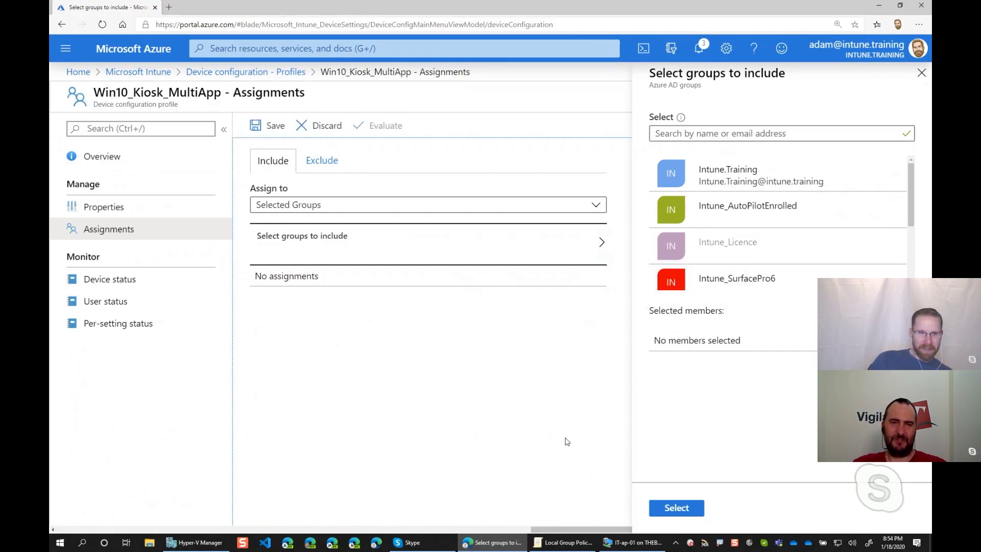
left_click(266, 125)
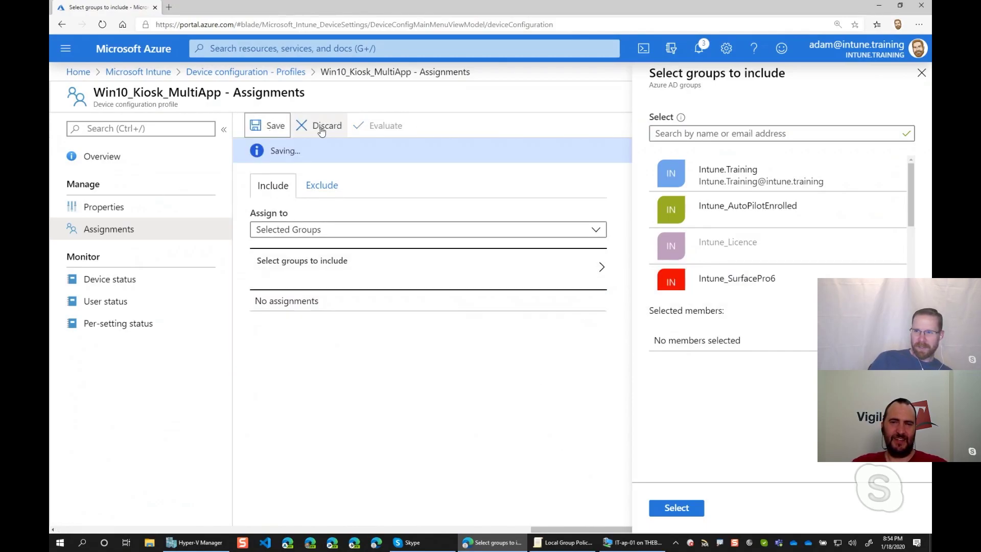
left_click(921, 76)
left_click(921, 74)
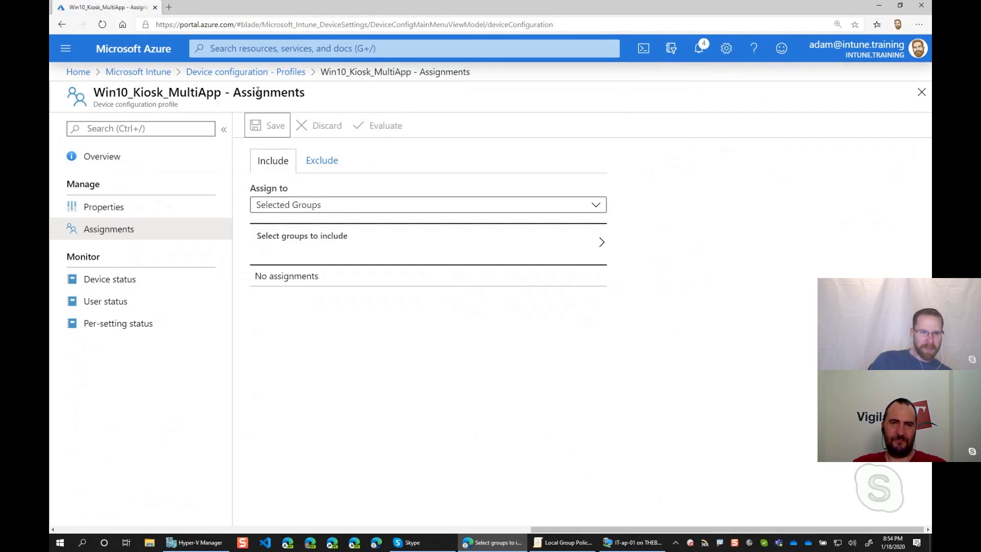
Open the assignments of the Win10_Kiosk_SingleApp profile and start selecting the groups to include
left_click(245, 71)
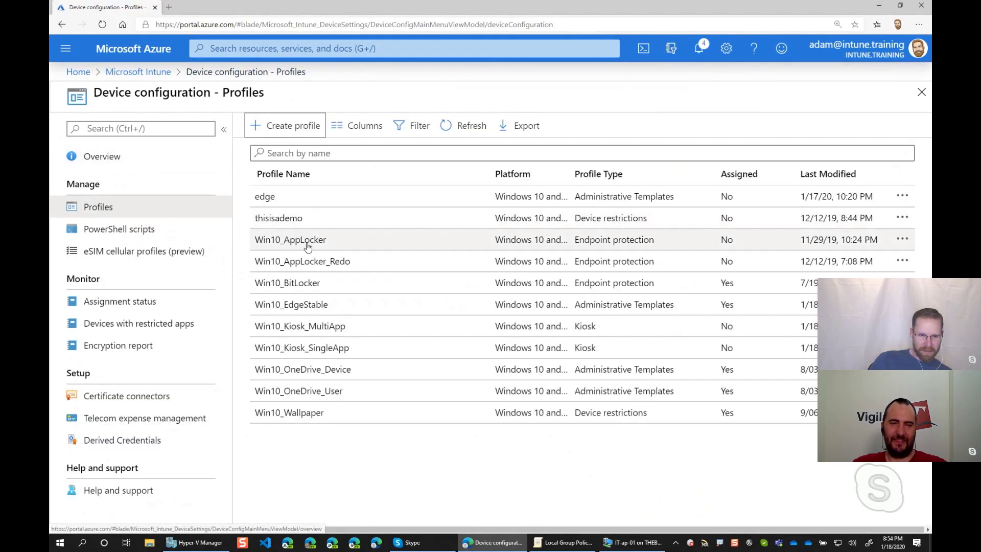
left_click(339, 348)
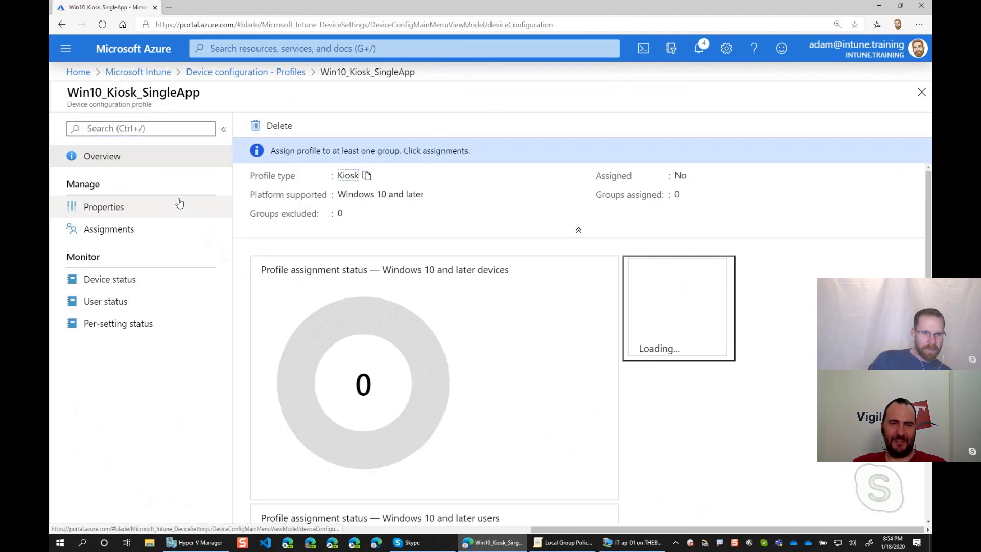
left_click(115, 210)
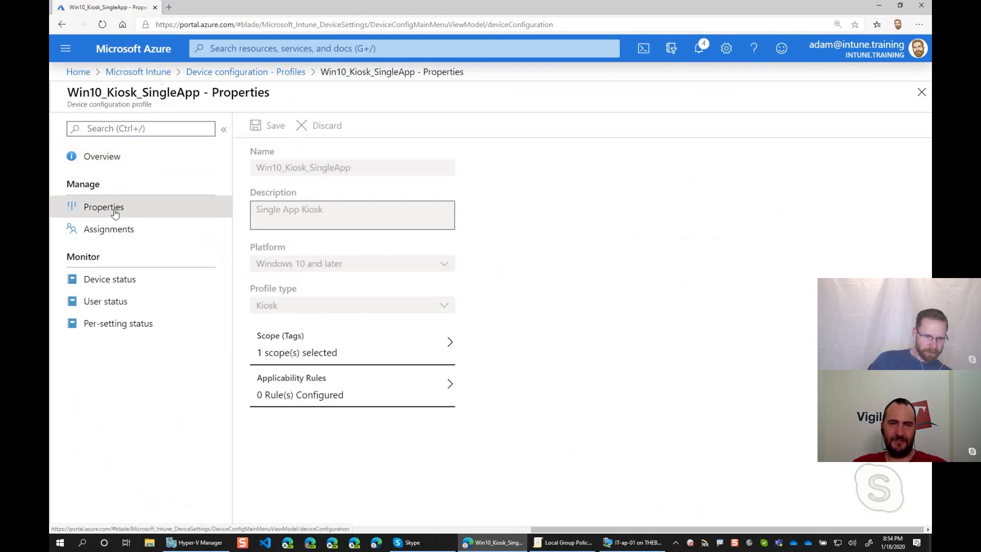
left_click(228, 229)
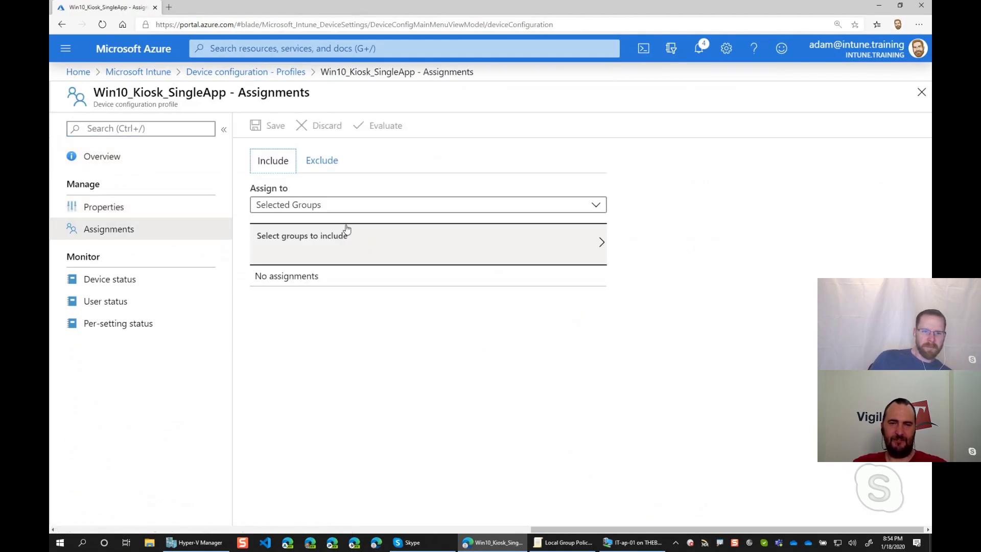
left_click(342, 254)
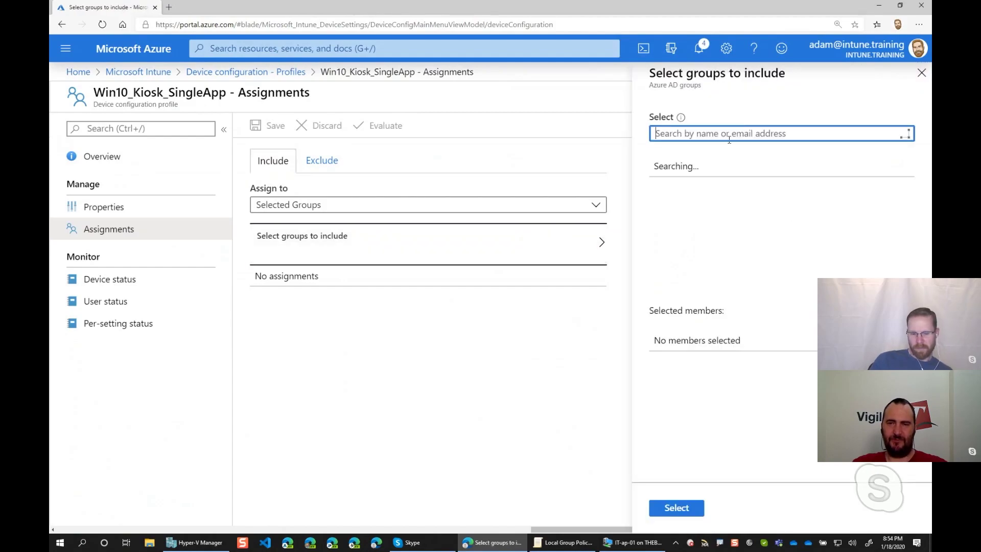
Look through the Azure AD groups and include Win10_Intune_Baseline in the single-app kiosk profile's assignments
type("intune")
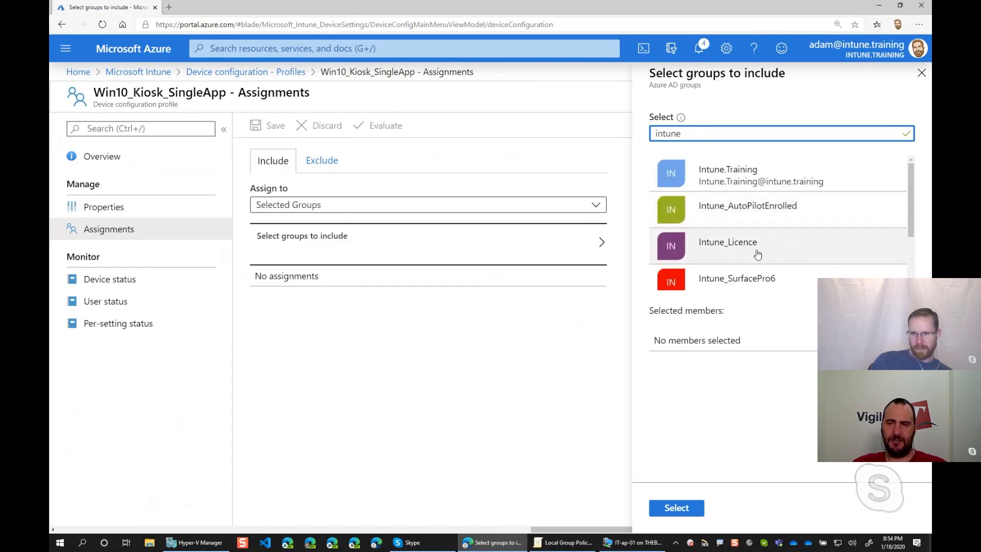
scroll(777, 240, "down", 1)
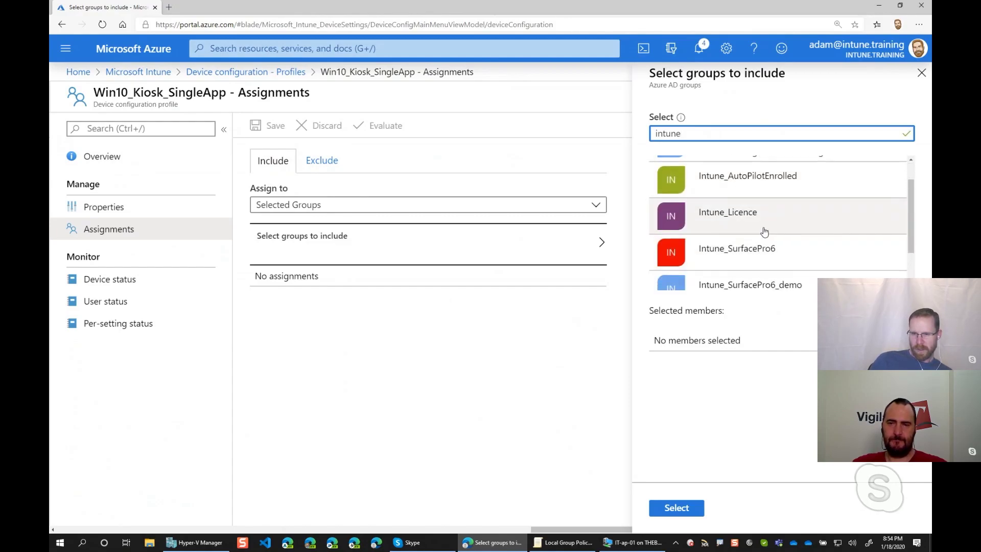
scroll(777, 228, "down", 2)
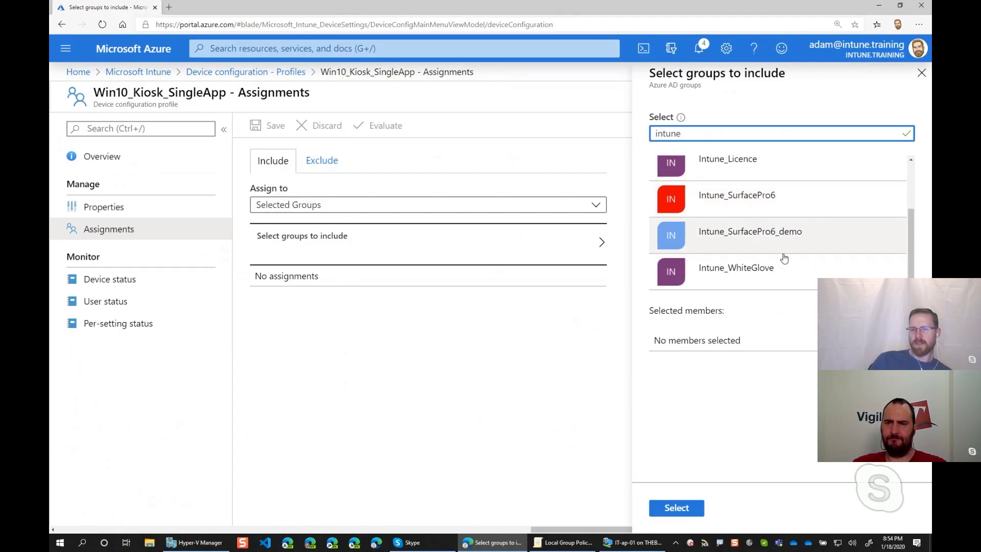
scroll(784, 256, "up", 3)
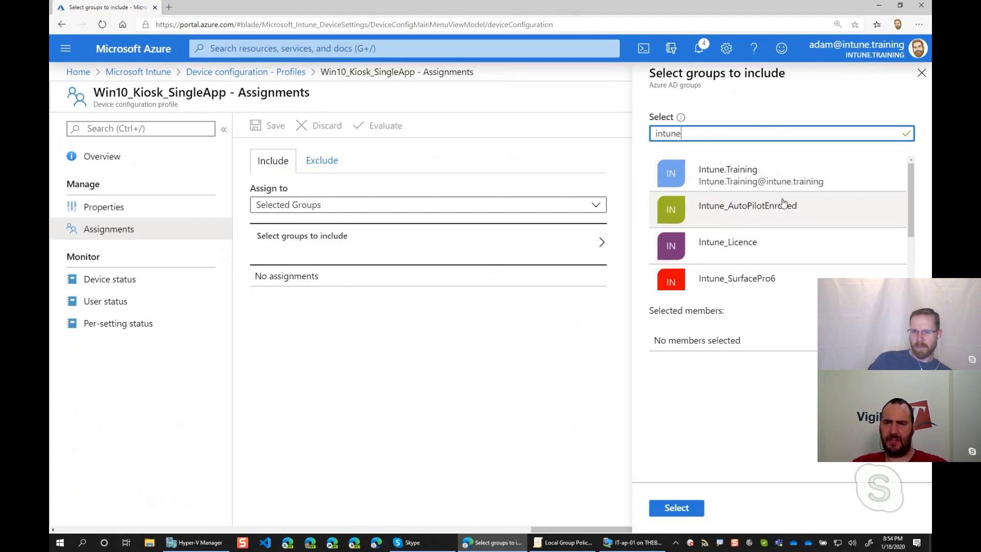
scroll(782, 256, "down", 2)
scroll(782, 241, "down", 1)
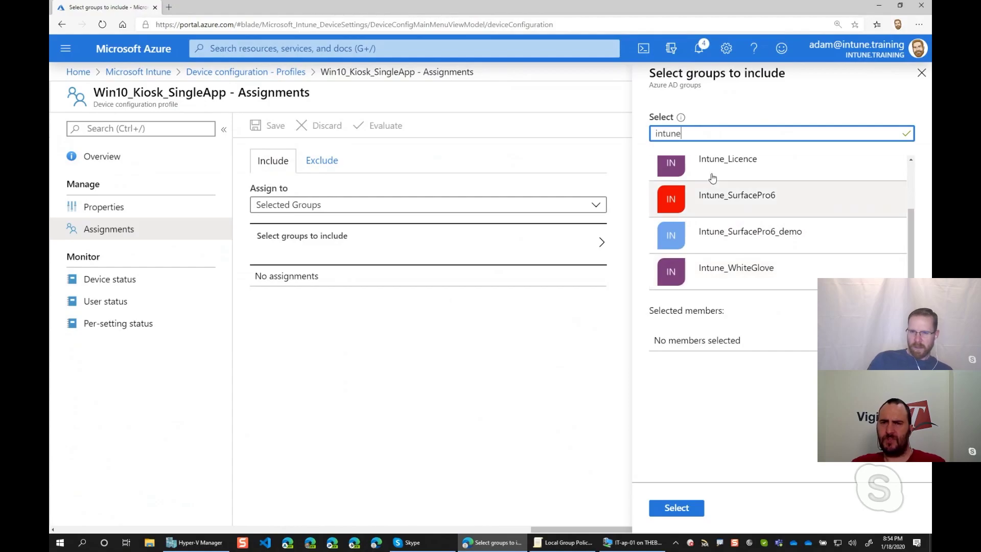
key("ctrl+a")
key("BackSpace")
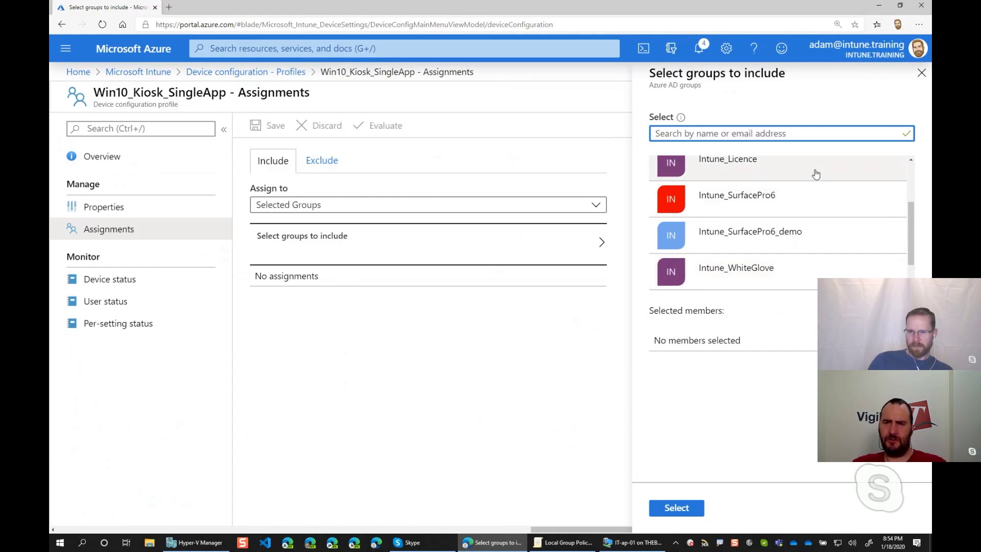
scroll(831, 175, "down", 1)
left_click(782, 267)
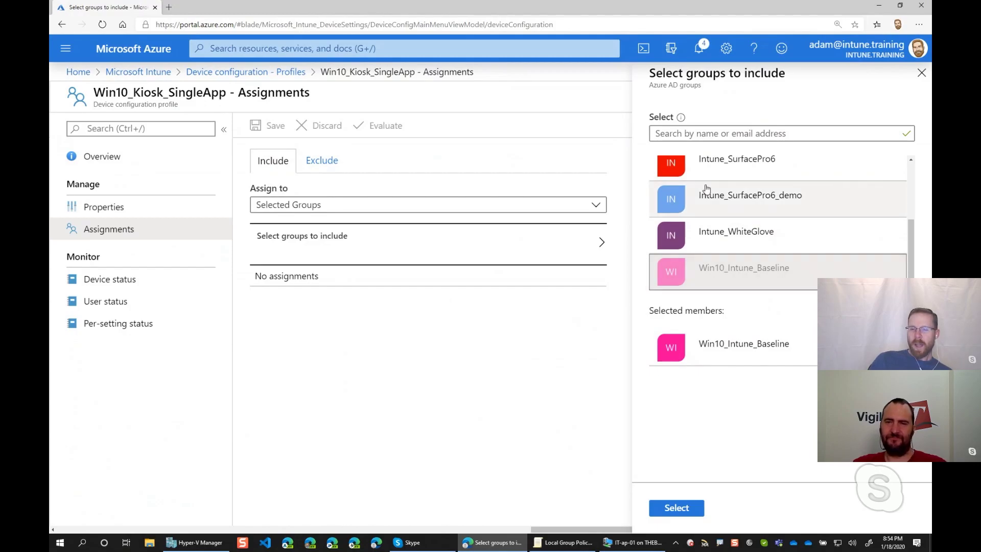
left_click(680, 132)
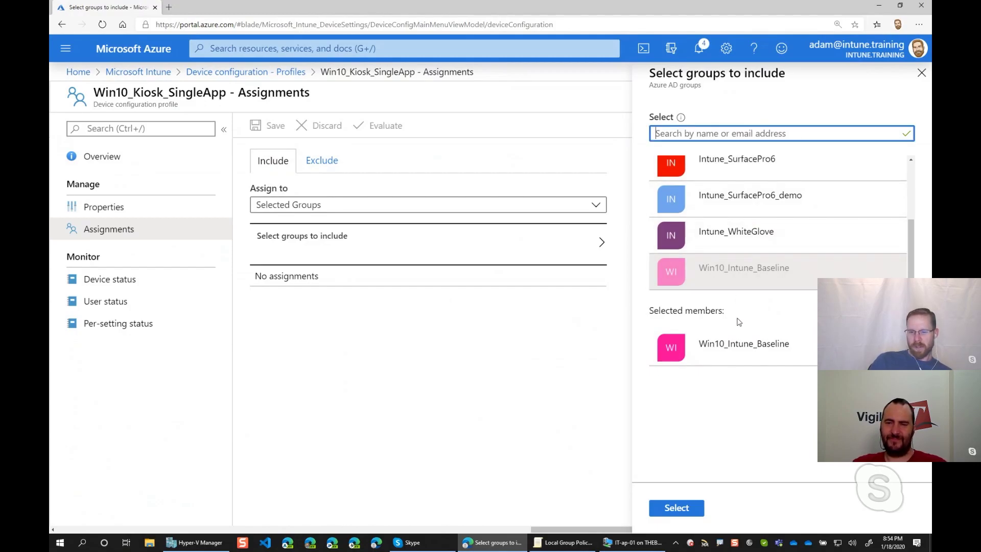
left_click(688, 512)
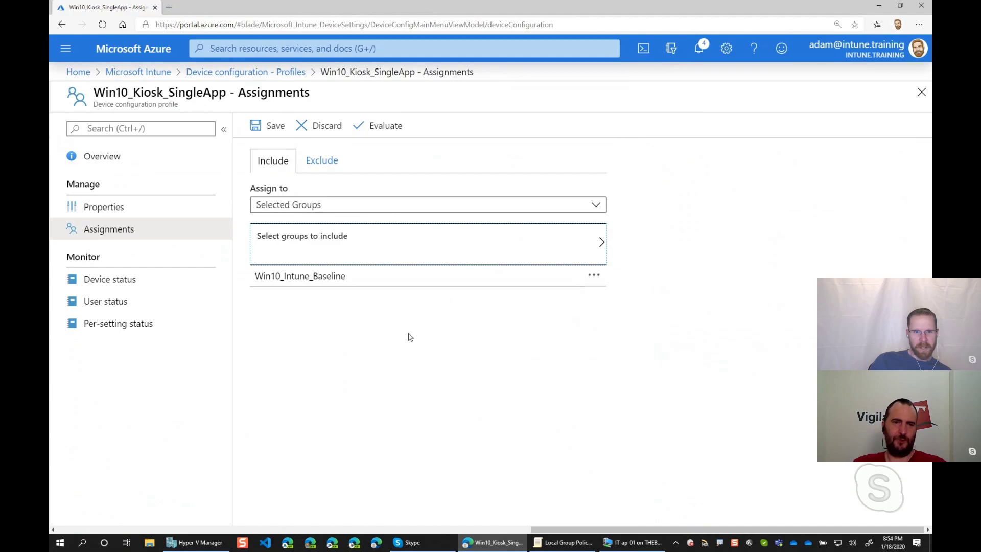
Save the Win10_Kiosk_SingleApp assignments and evaluate how many devices they affect
left_click(279, 128)
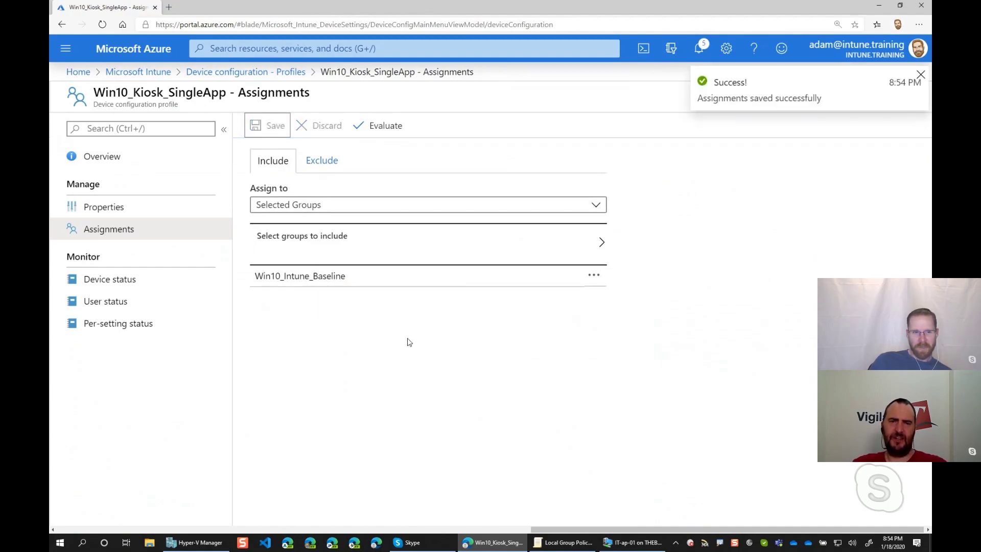
left_click(381, 126)
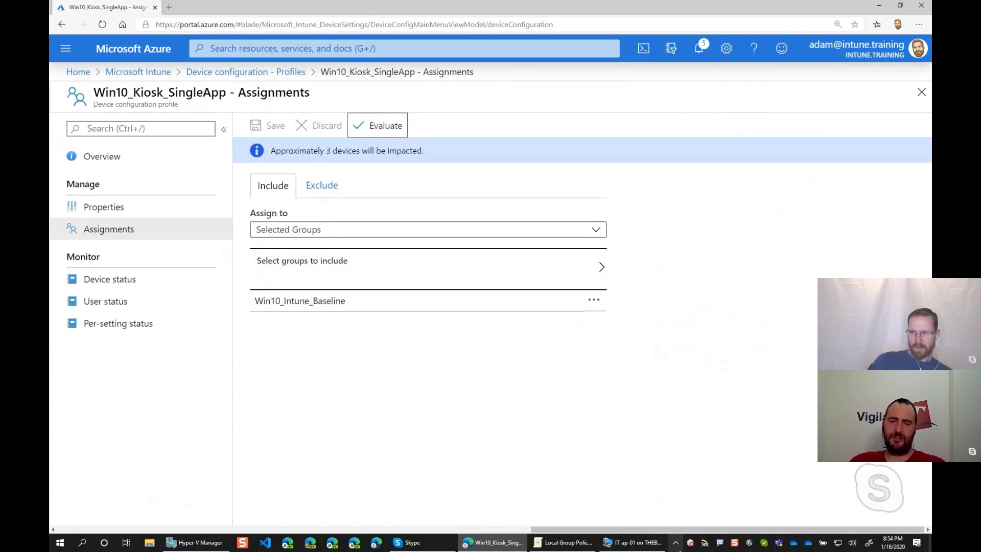
Check the IT-ap-01 virtual machine's window and open the list of all devices in Microsoft Intune
left_click(633, 543)
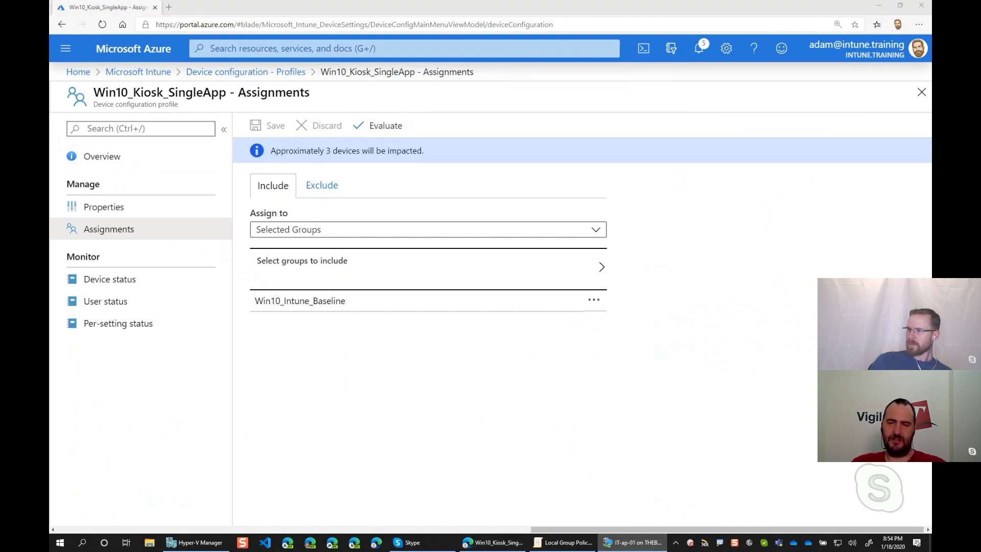
mouse_move(931, 118)
left_mouse_down()
mouse_move(931, 134)
mouse_move(931, 110)
left_mouse_up()
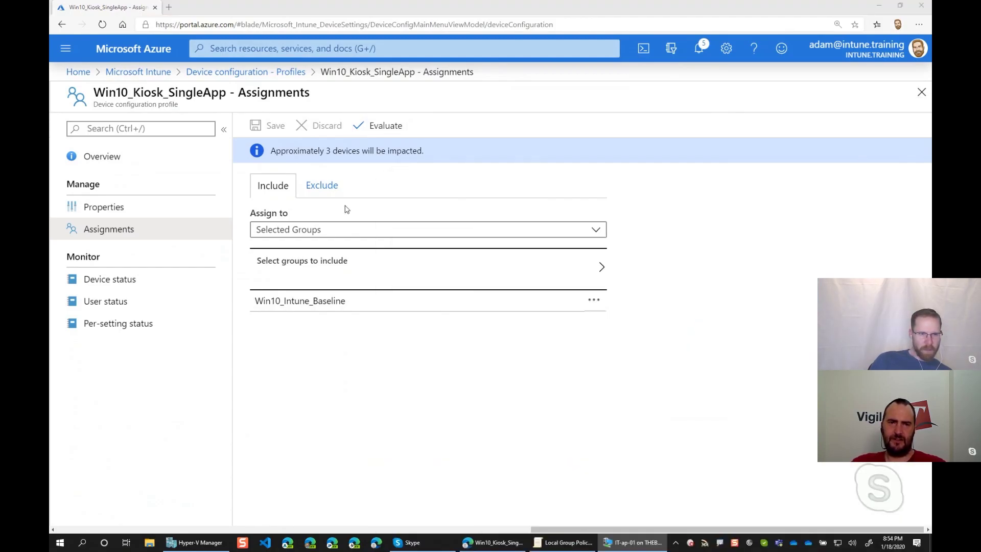
left_click(230, 77)
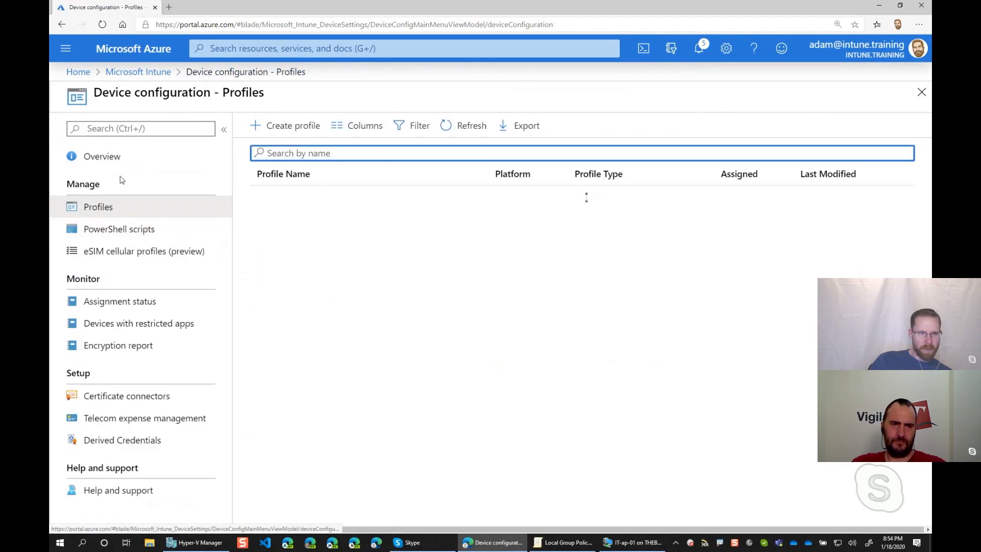
left_click(153, 73)
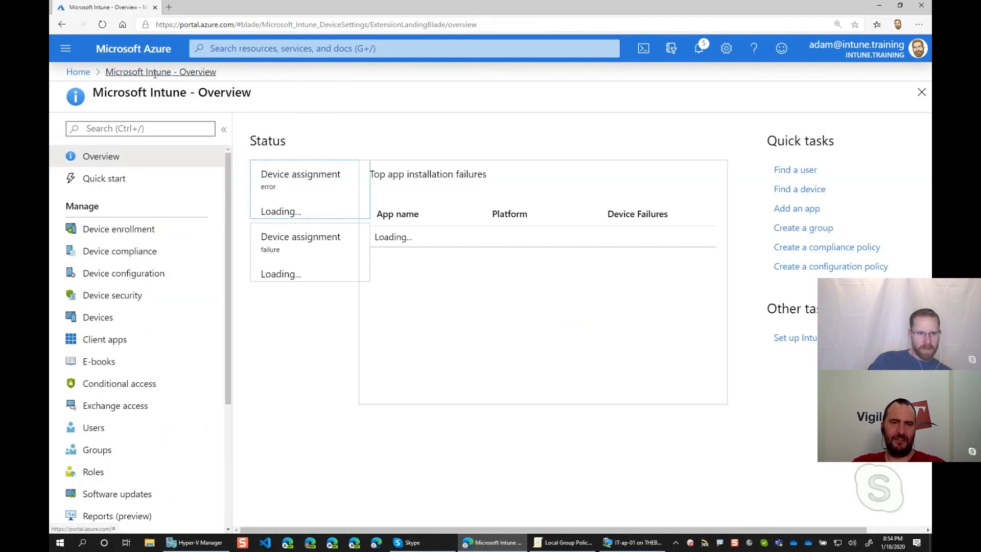
left_click(109, 321)
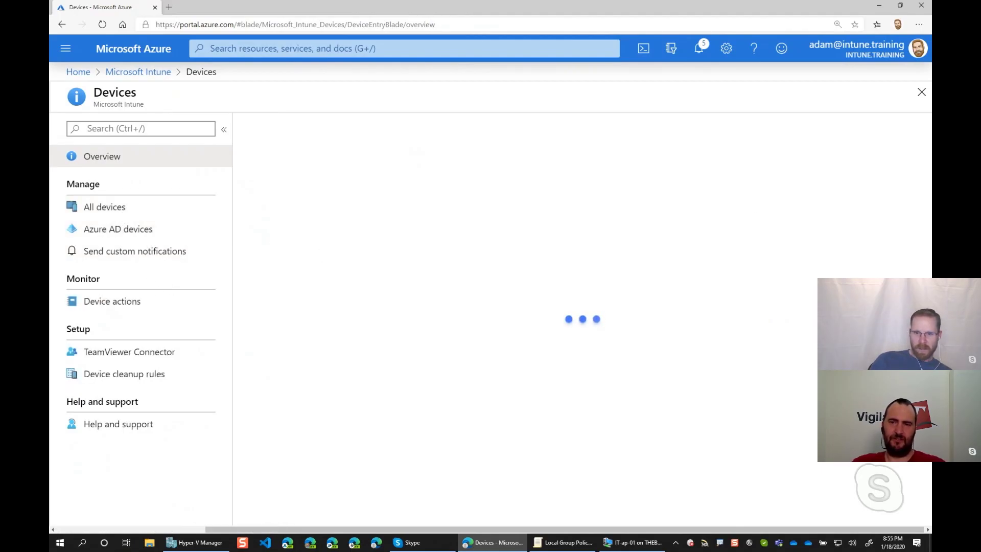
left_click(634, 543)
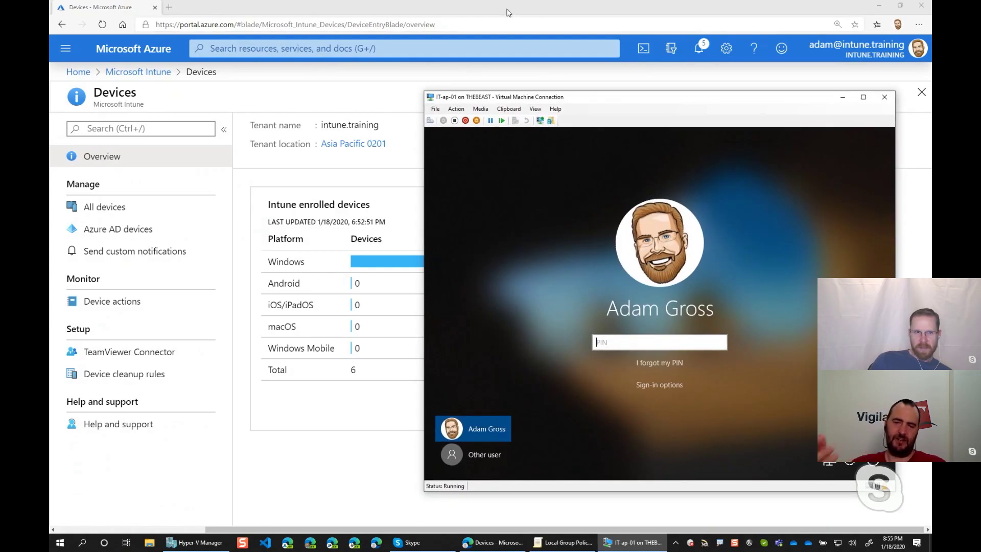
left_click(508, 11)
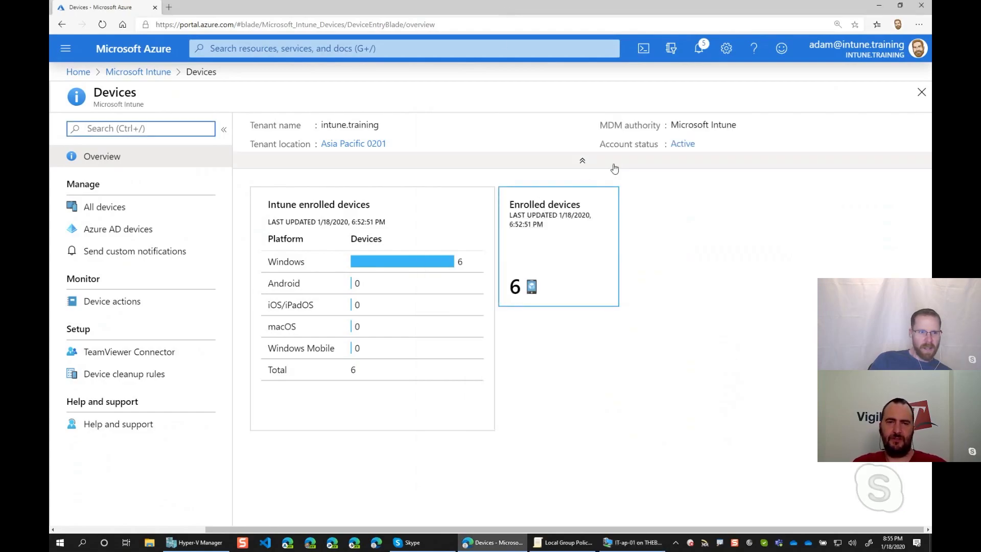
left_click(118, 216)
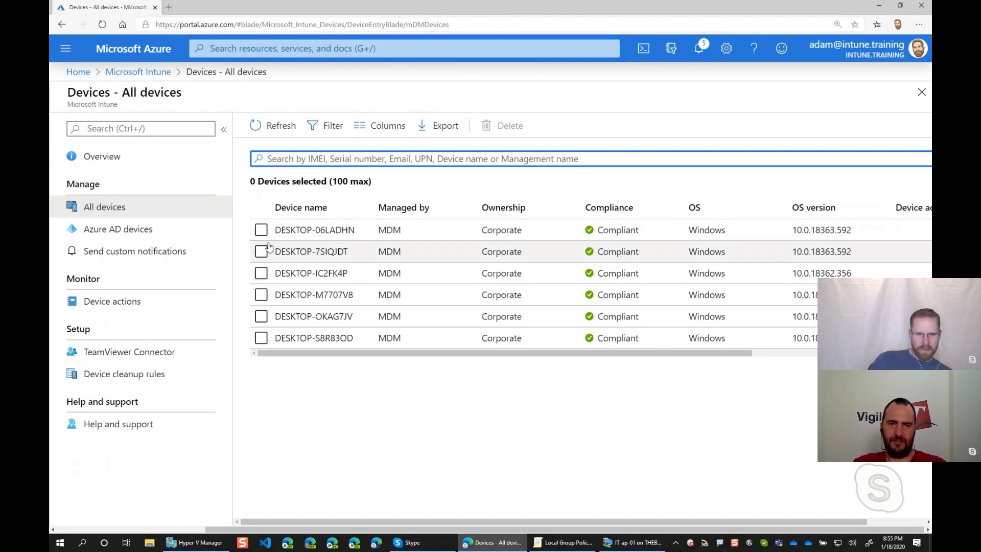
left_click_drag(552, 355, 453, 362)
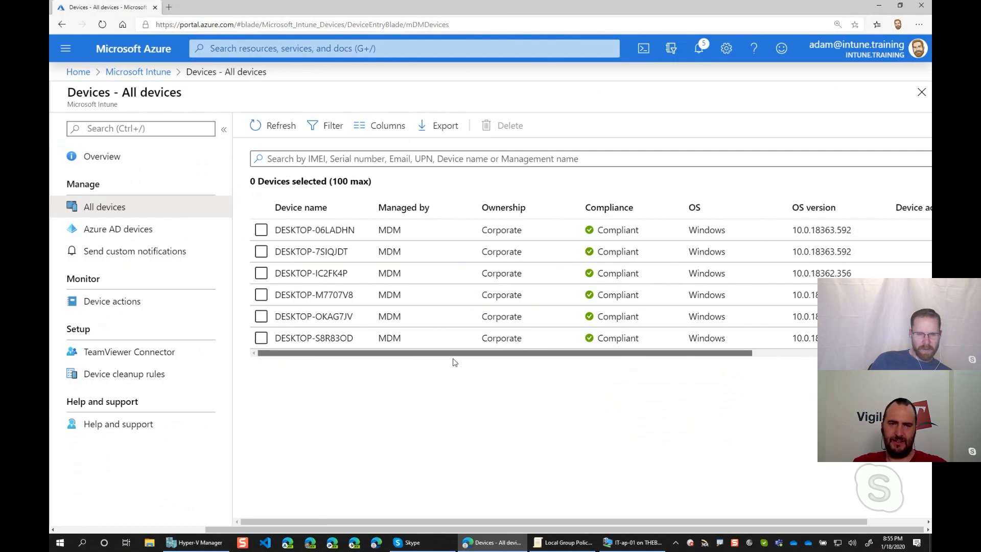
Open the DESKTOP-06LADHN device and start a policy sync for it
left_click(261, 230)
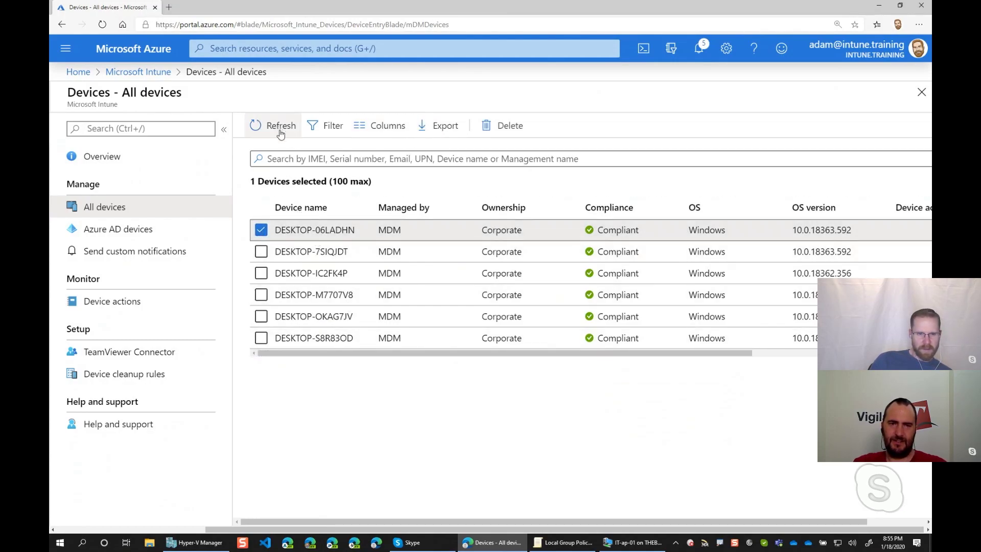
left_click(312, 231)
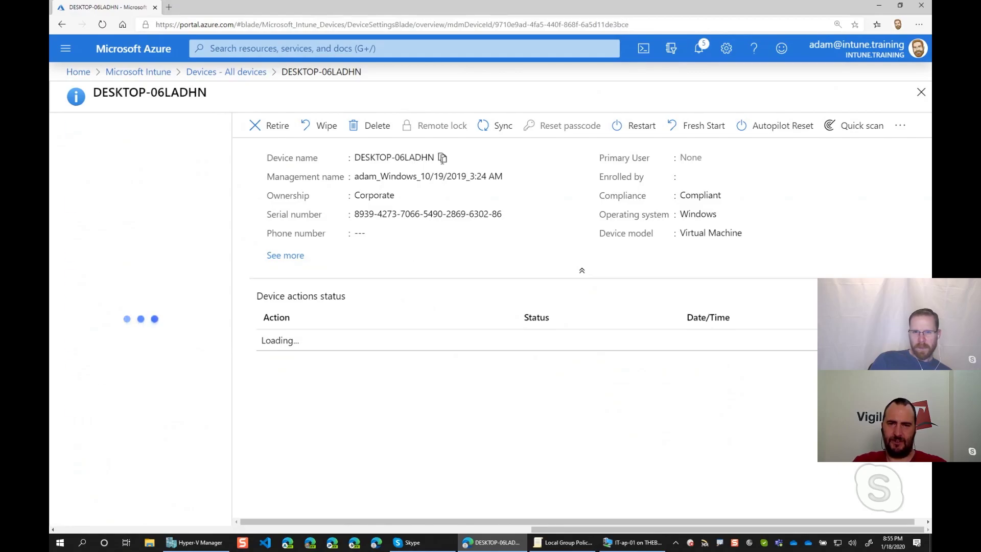
left_click(504, 126)
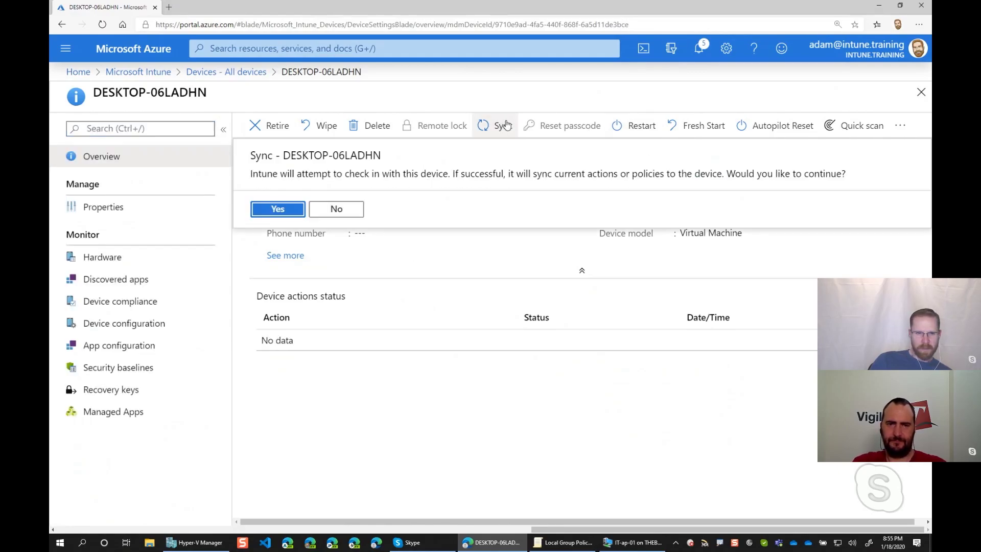
left_click(283, 209)
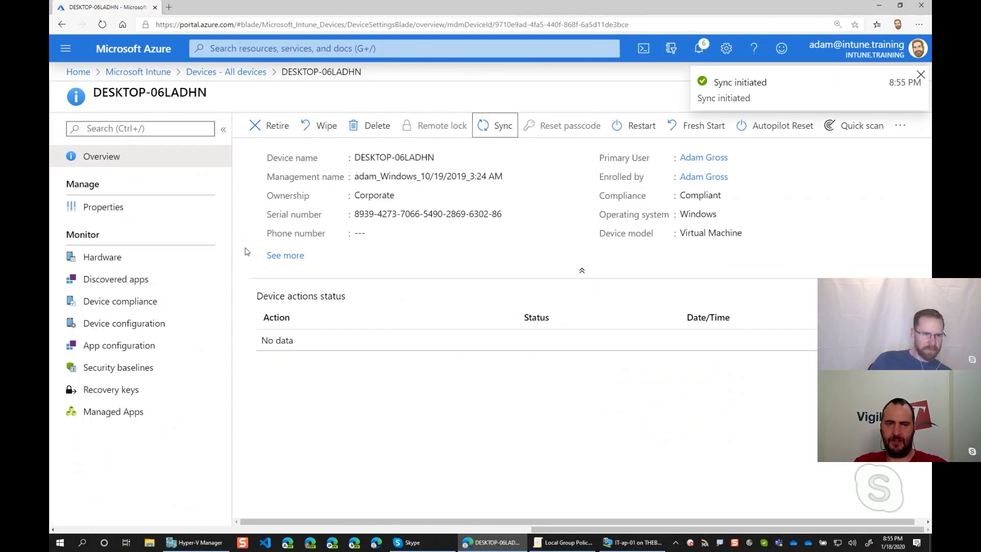
Examine the device configuration and device compliance policies applied to DESKTOP-06LADHN
left_click(136, 323)
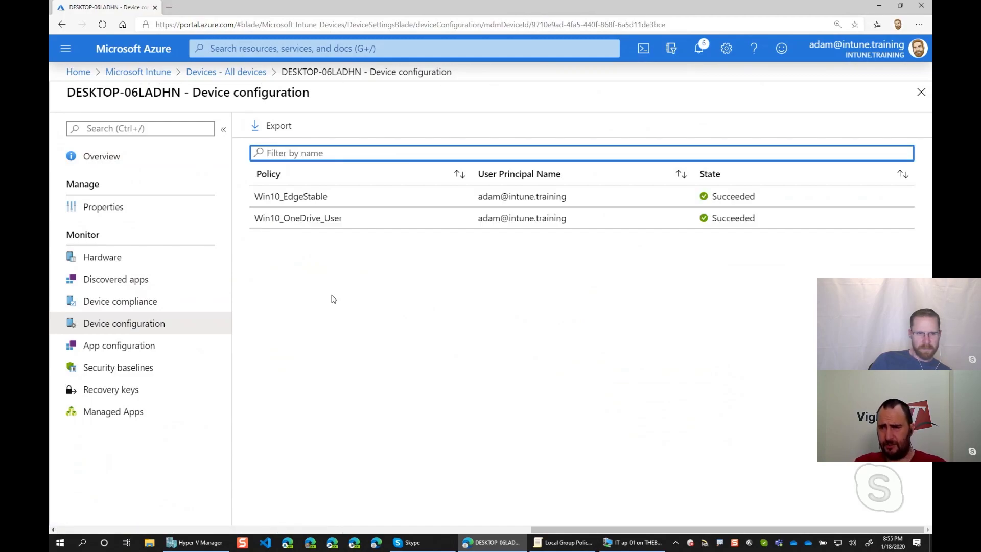
left_click(134, 301)
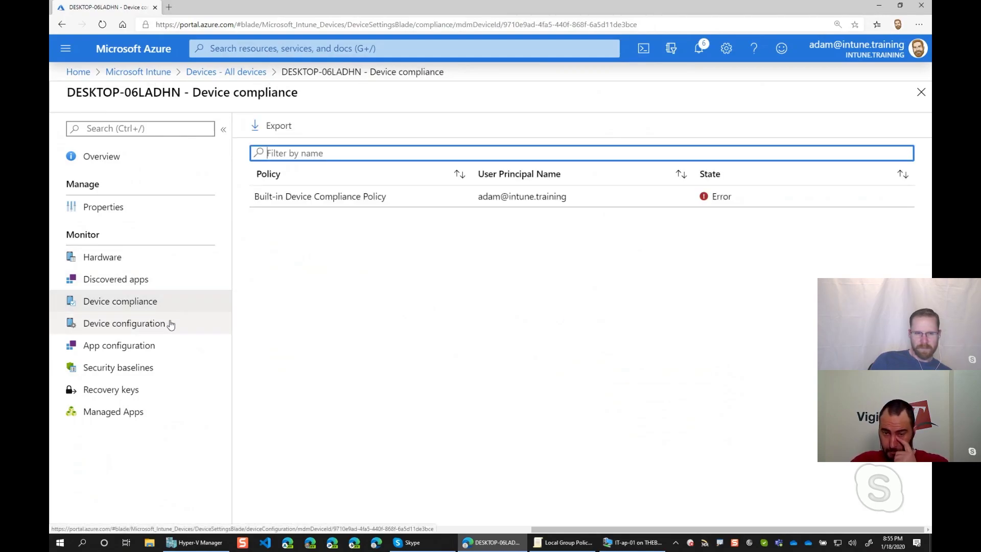
left_click(171, 324)
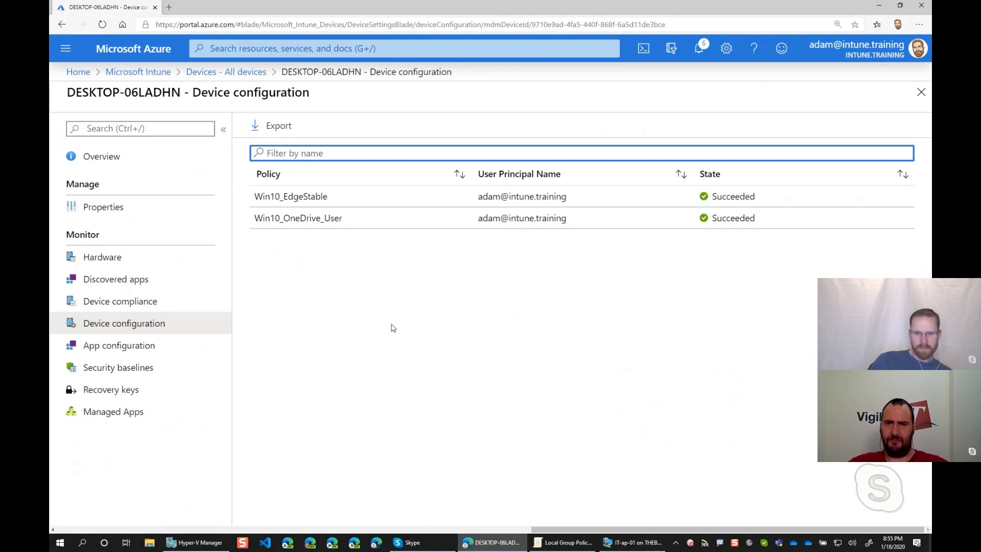
Switch to Hyper-V Manager, bring up the IT-ap-01 virtual machine connection and move its window to the other display
left_click(210, 546)
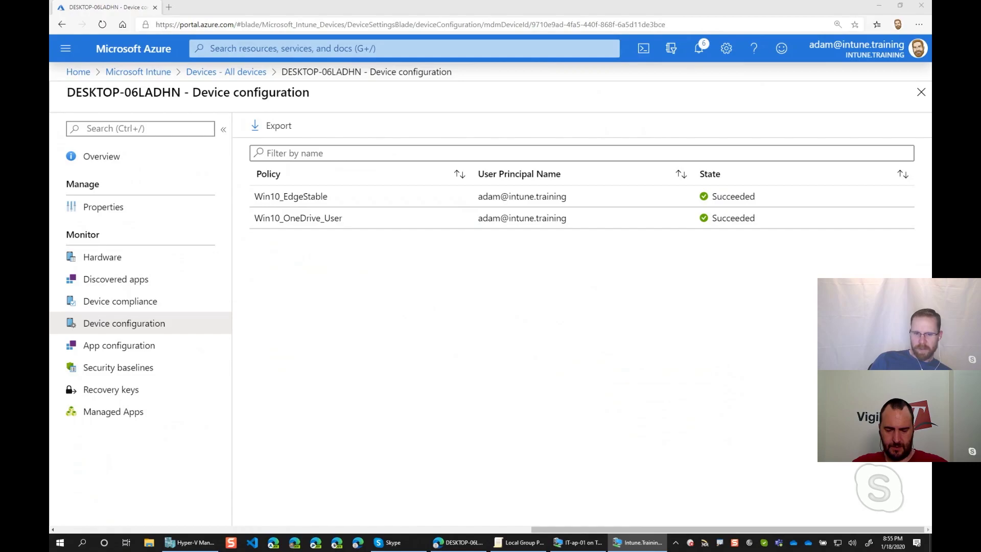
left_click(577, 542)
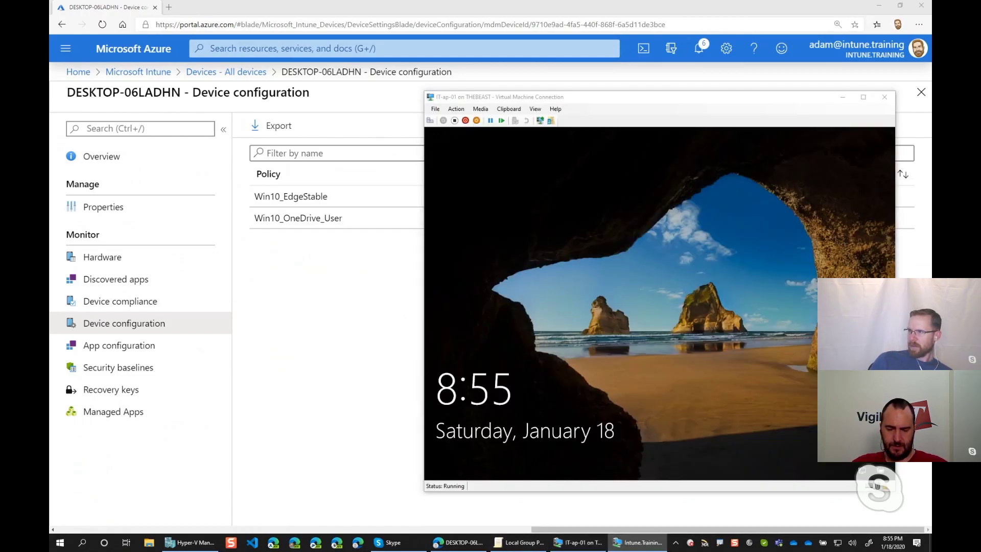
left_click_drag(778, 97, 980, 125)
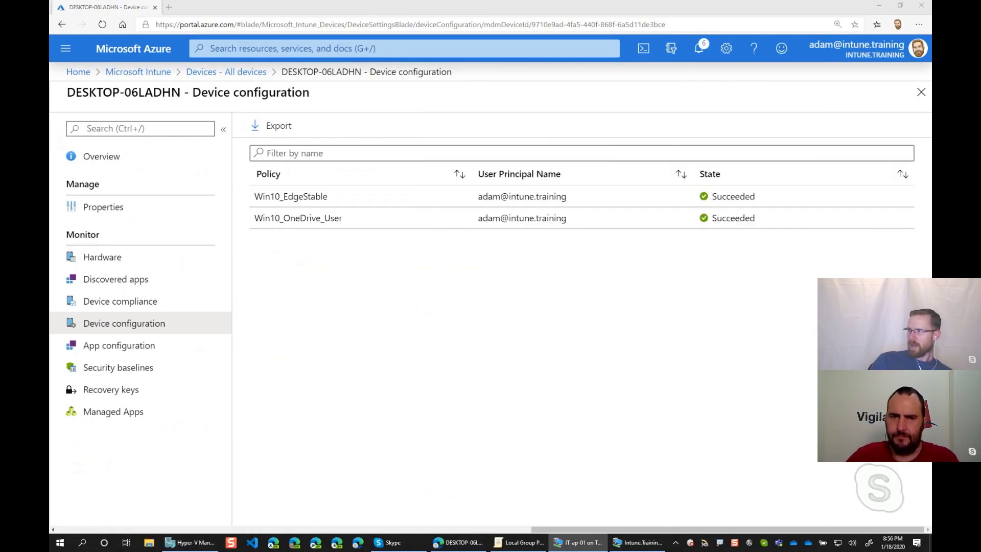
Move the IT-ap-01 window onto the main display, recheck DESKTOP-06LADHN's device configuration, and view last check-in times in the list of all devices
left_click_drag(980, 126, 642, 96)
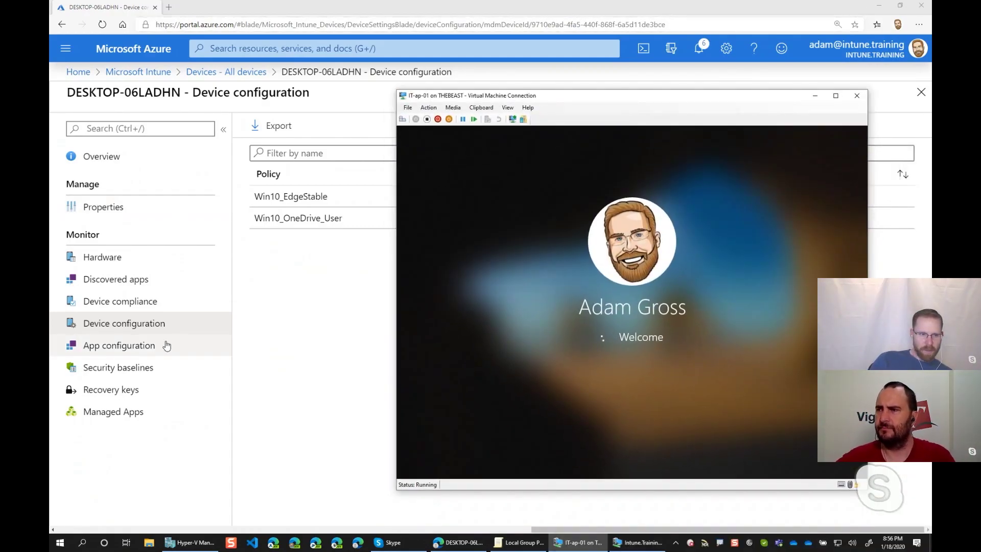
left_click(120, 301)
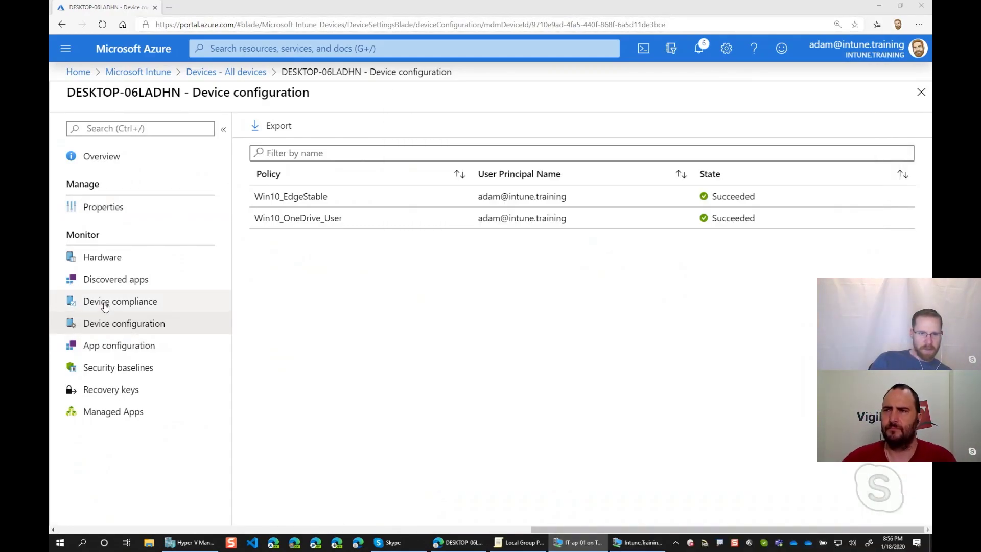
left_click(137, 324)
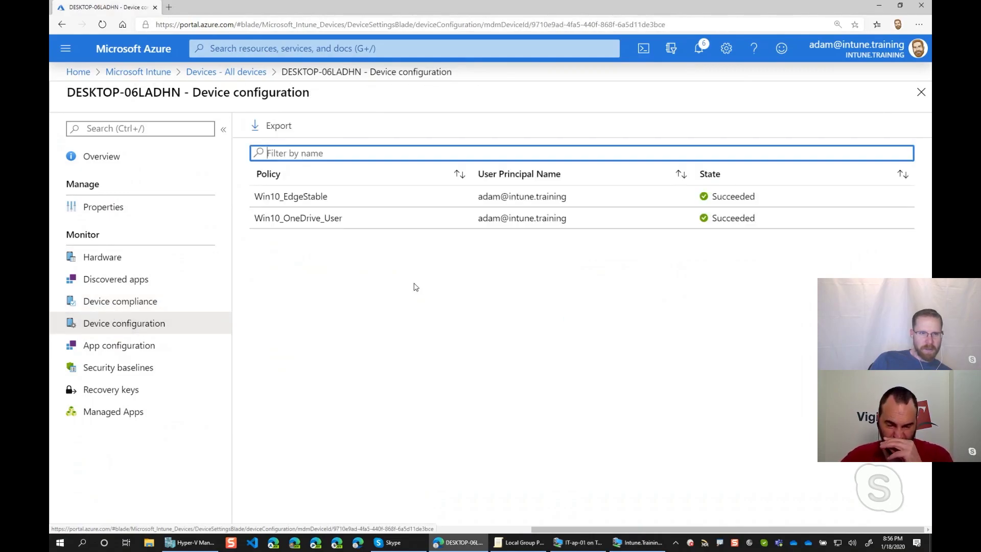
left_click(229, 72)
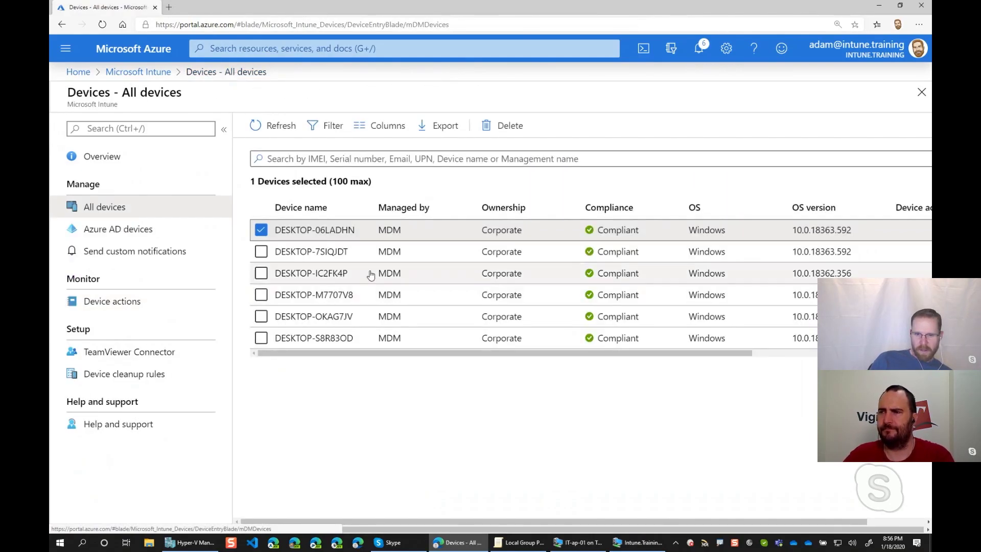
scroll(620, 358, "right", 5)
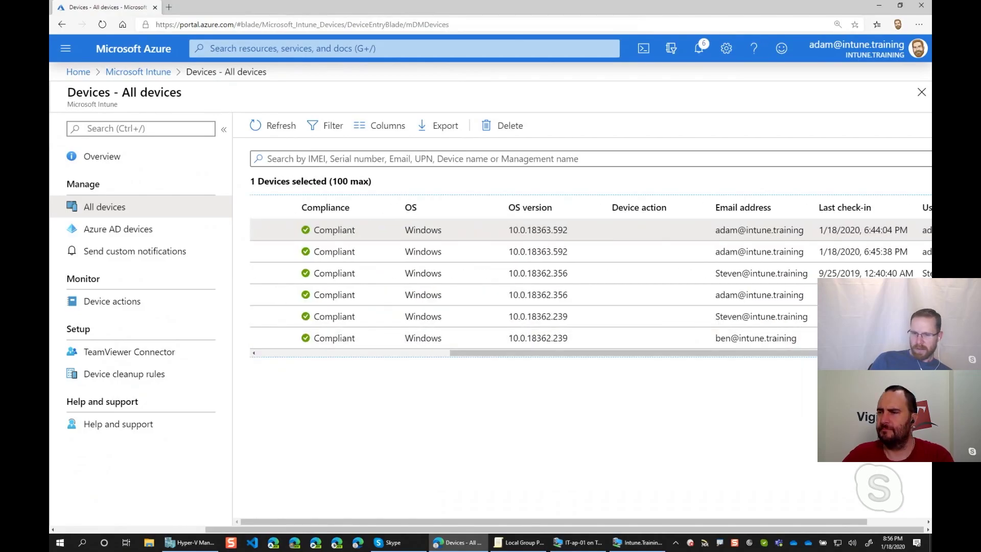
Switch to the IT-ap-01 virtual machine and open Company Portal in it
left_click(578, 543)
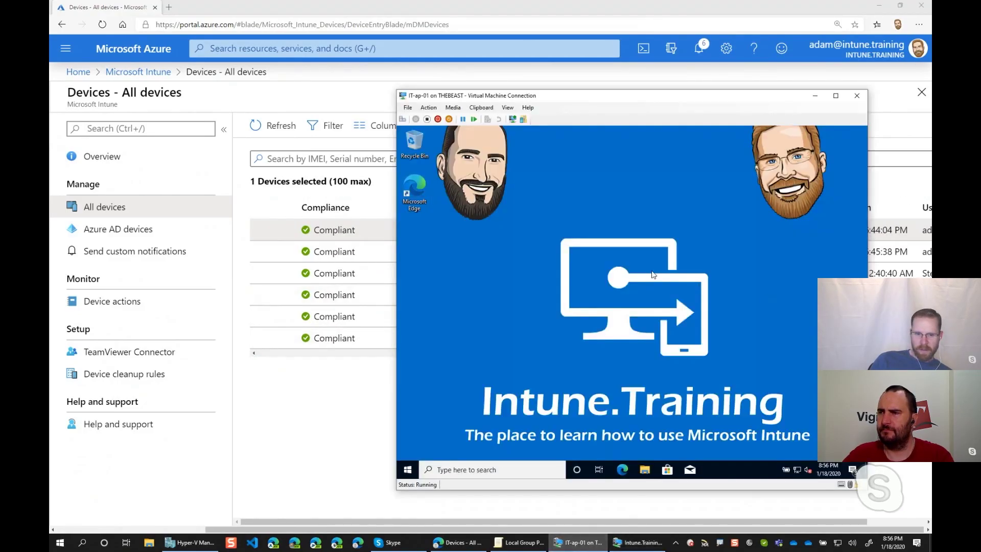
left_click(408, 470)
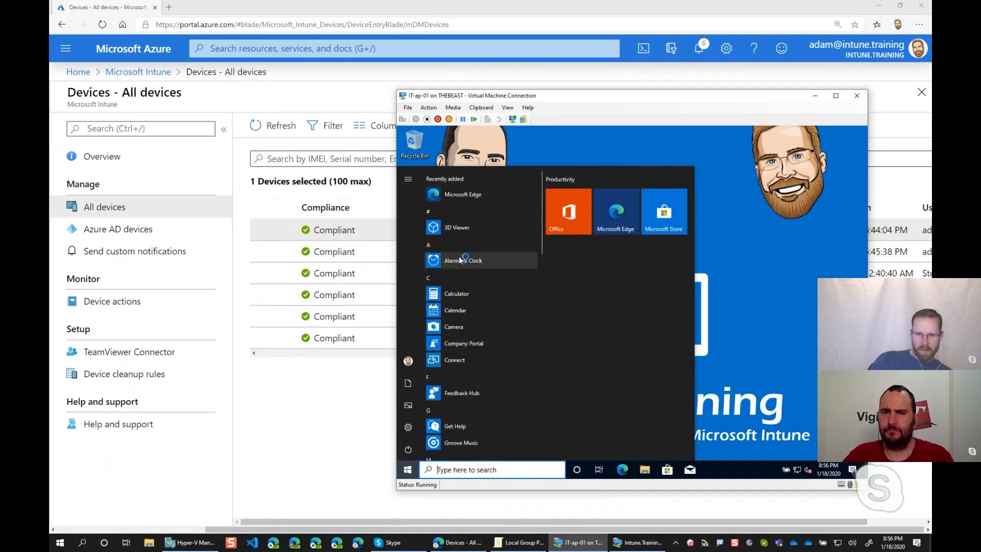
left_click(468, 350)
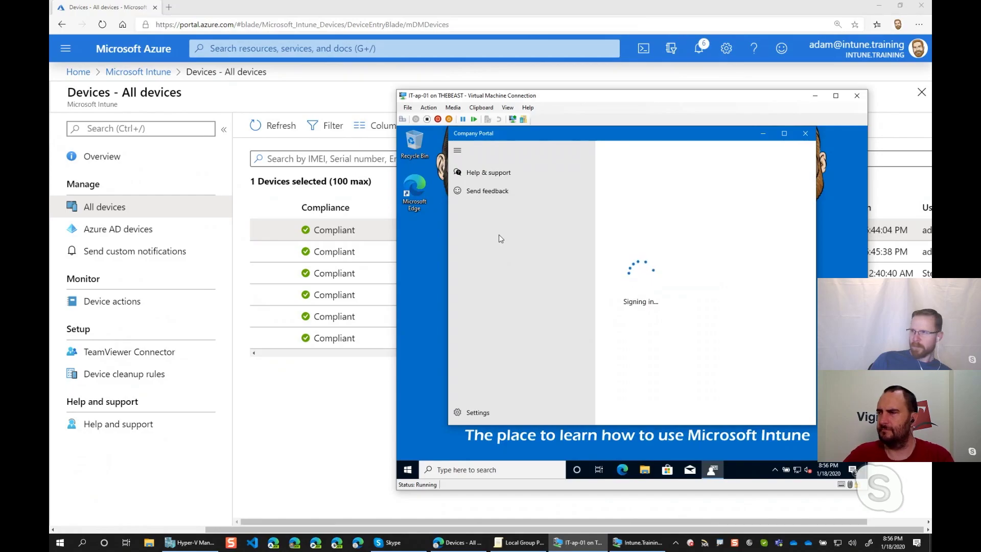
Place the two virtual machine windows side by side and start a device sync from the Company Portal settings on IT-ap-01
left_click_drag(979, 134, 293, 85)
left_click_drag(626, 100, 678, 104)
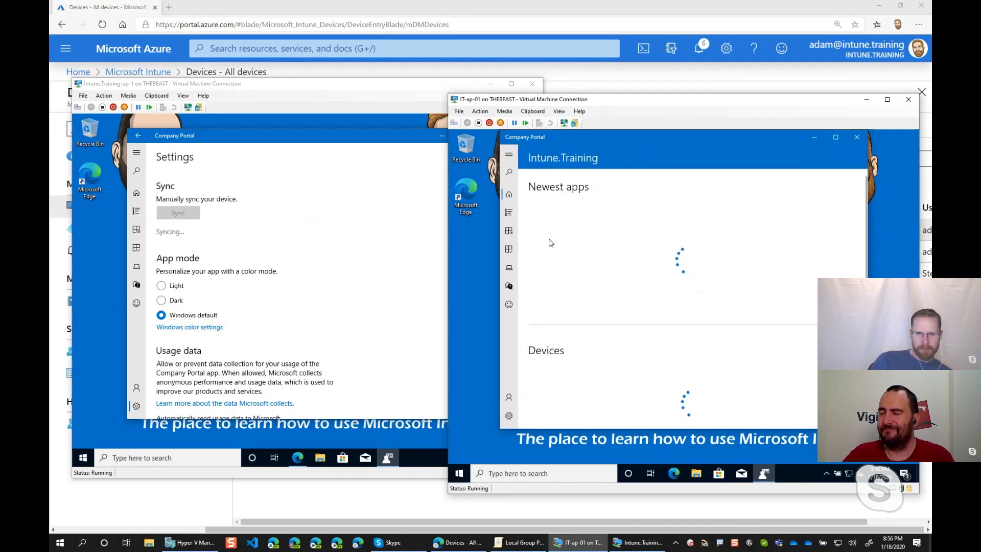
left_click(508, 417)
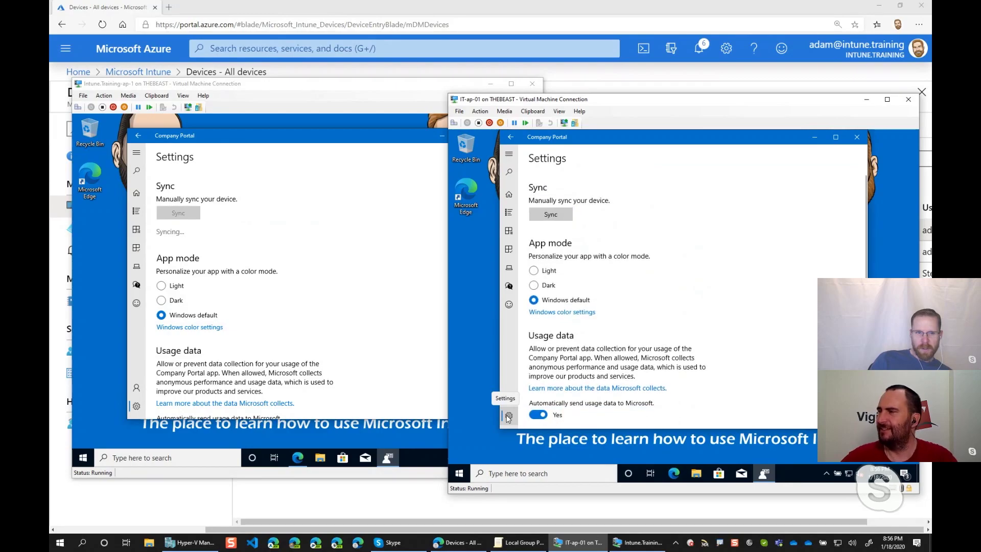
left_click(533, 214)
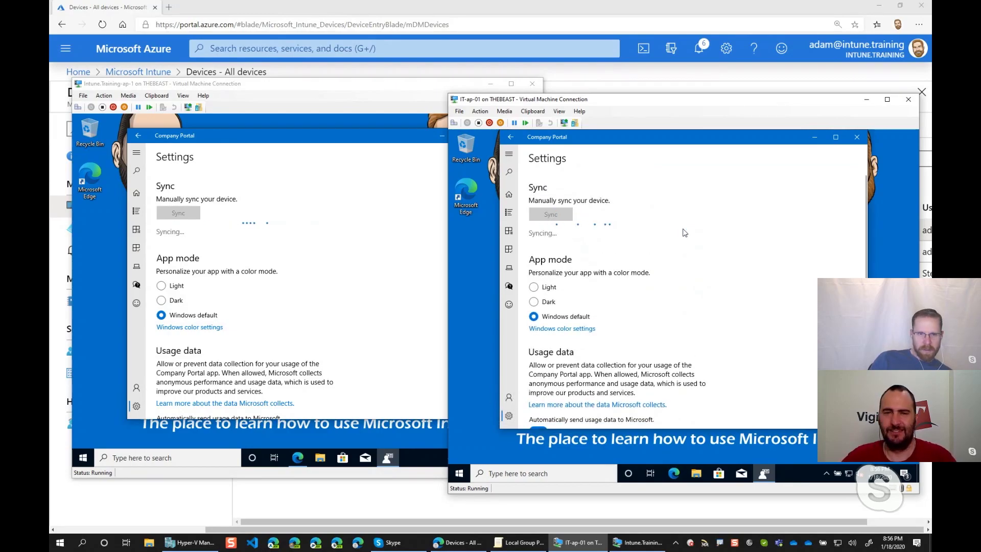
left_click_drag(558, 100, 538, 85)
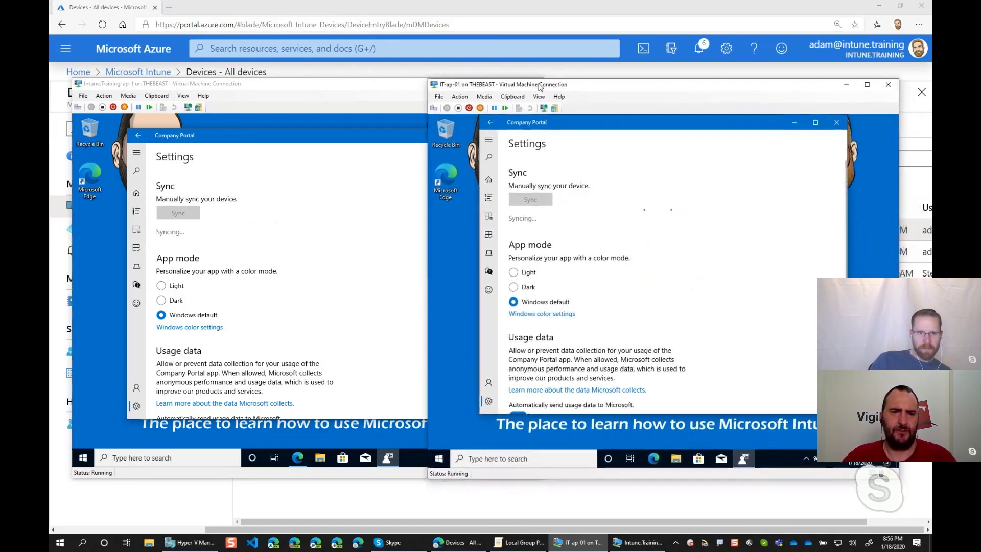
Return to the Intune device list, also select DESKTOP-7SIQJDT, and start a policy sync for DESKTOP-06LADHN
left_click(486, 8)
left_click_drag(602, 354, 302, 340)
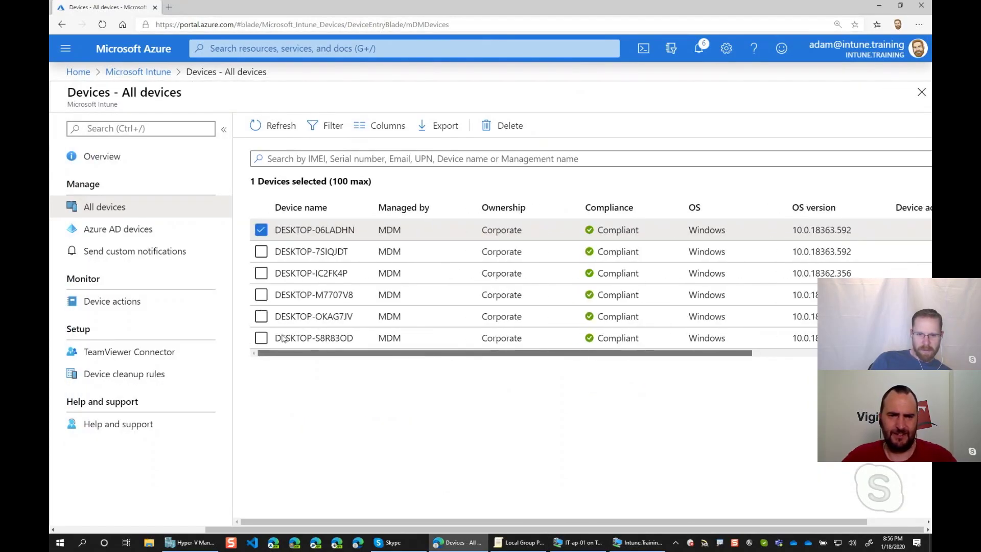
mouse_move(596, 546)
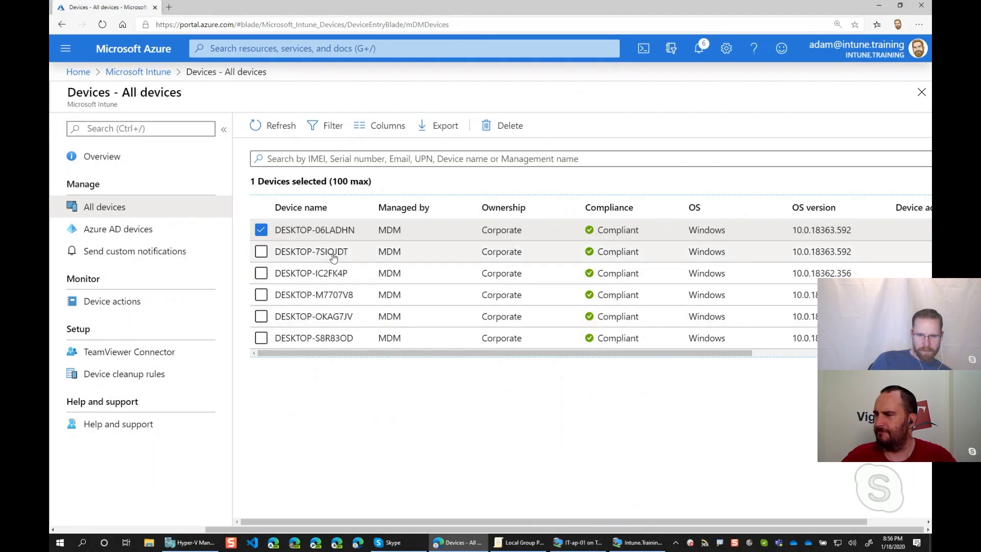
left_click_drag(484, 354, 374, 353)
left_click(261, 252)
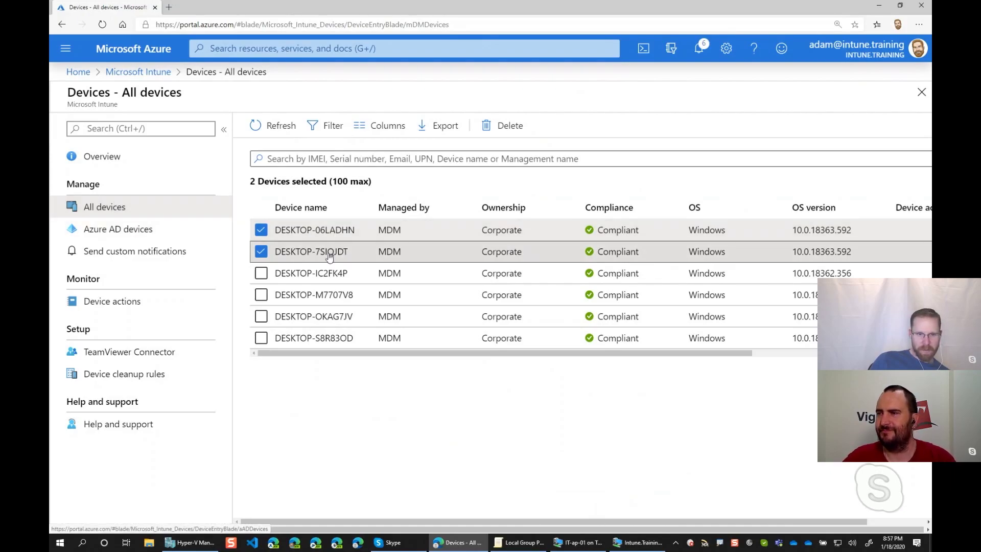
left_click(328, 231)
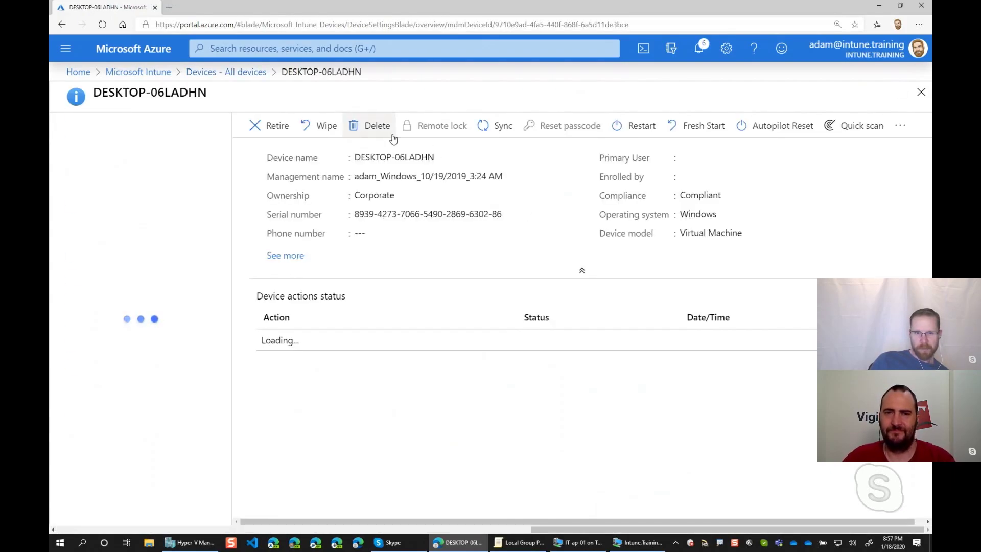
left_click(503, 126)
left_click(275, 211)
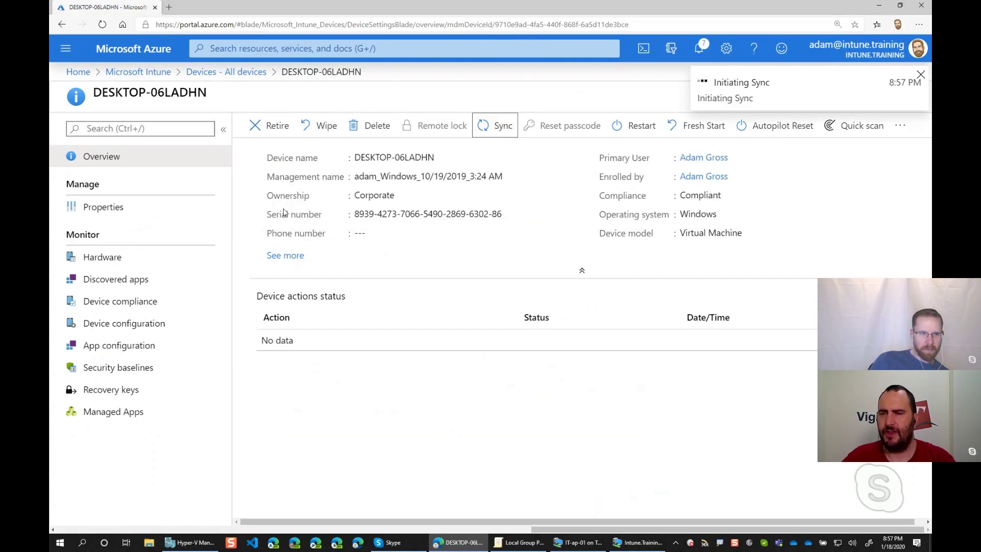
Start a policy sync for DESKTOP-7SIQJDT from the list of all devices and view its device configuration policies
left_click(219, 76)
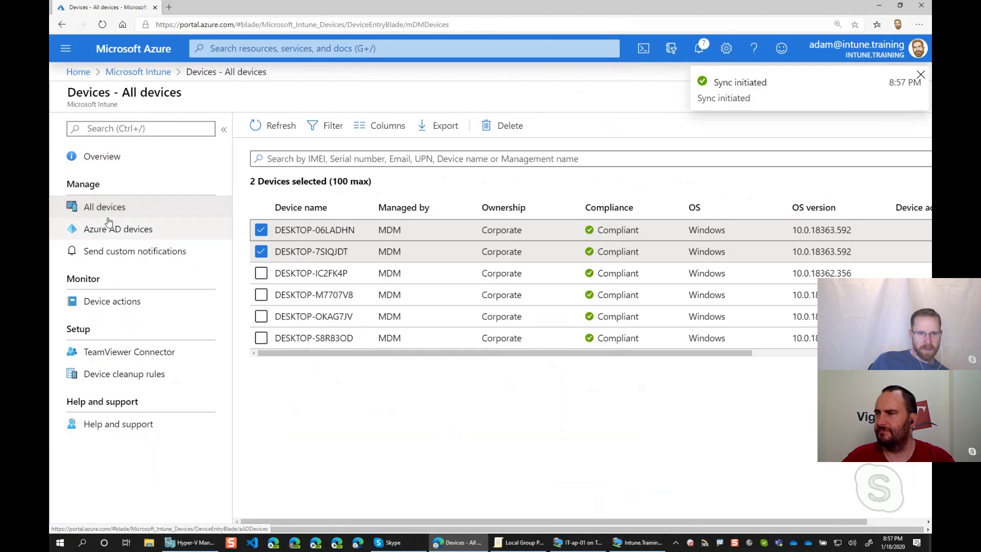
left_click(305, 256)
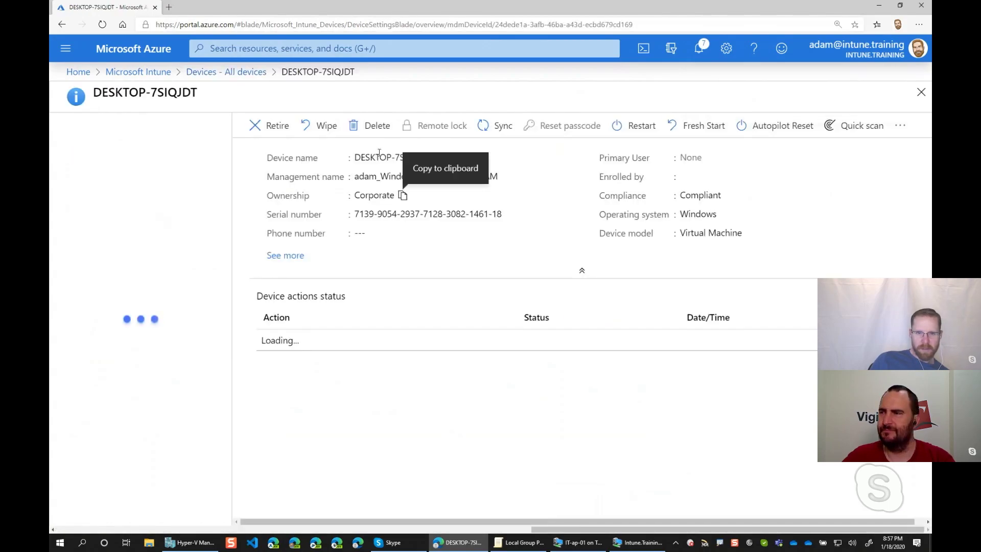
left_click(499, 126)
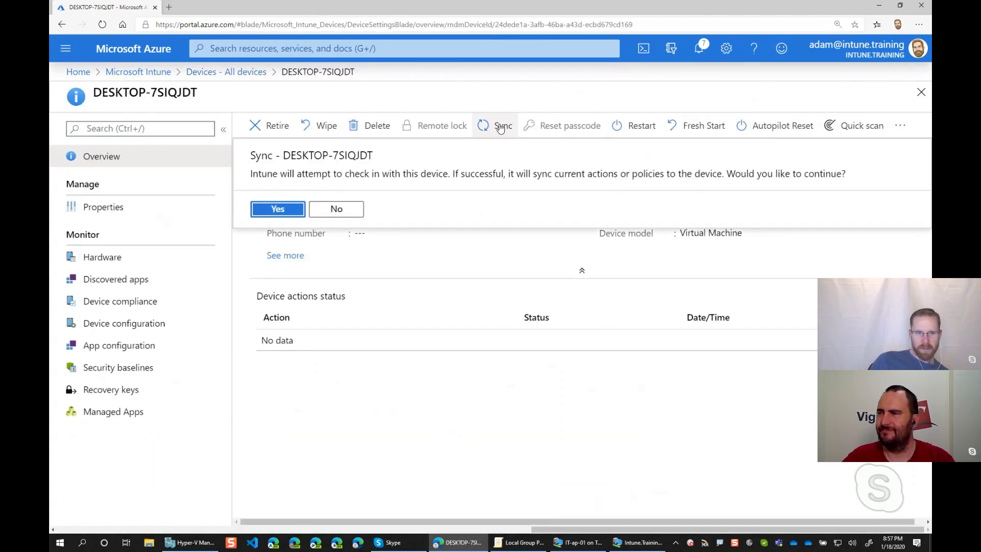
left_click(280, 209)
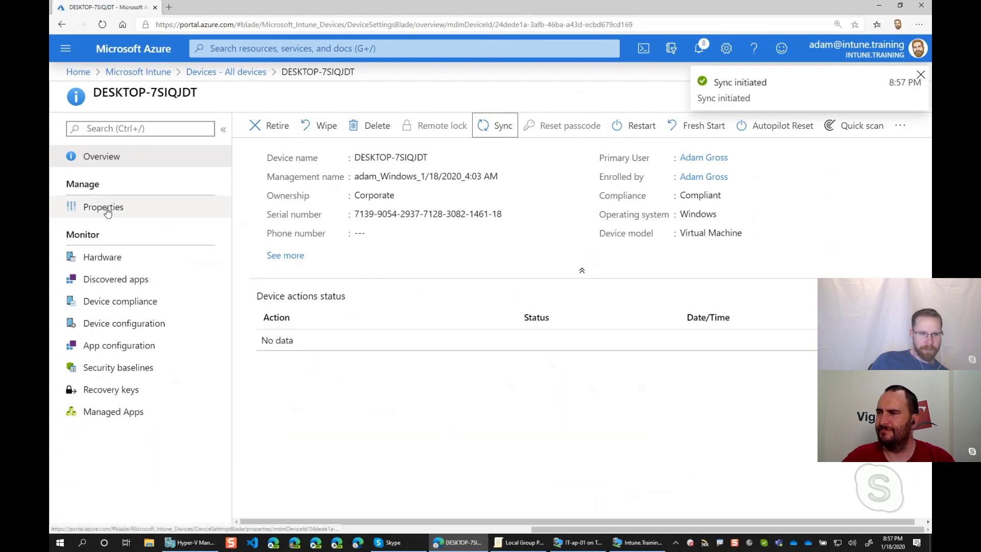
left_click(148, 326)
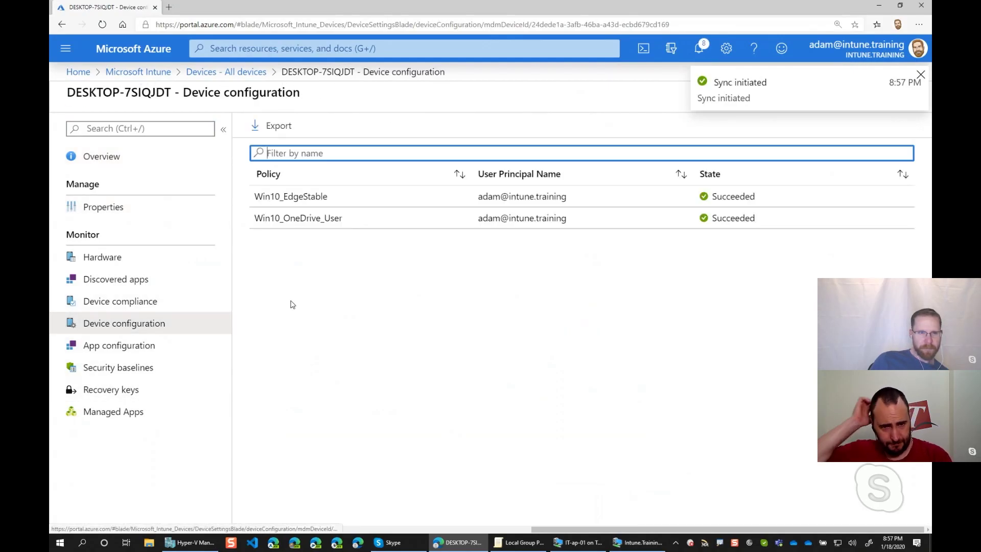
Start another Company Portal sync on the Intune.Training-ap-1 virtual machine, check IT-ap-01's sync, and return to the Azure portal
left_click(639, 545)
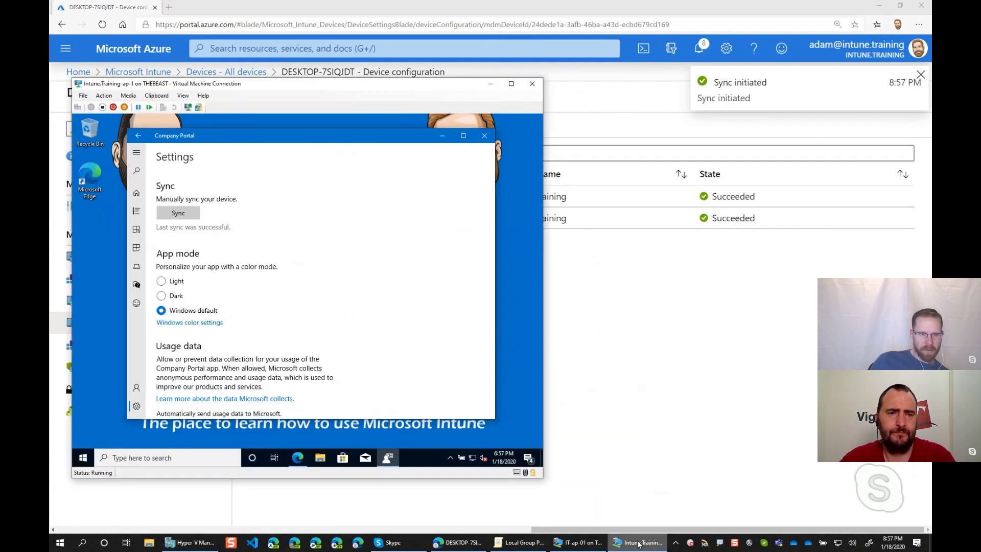
left_click(179, 213)
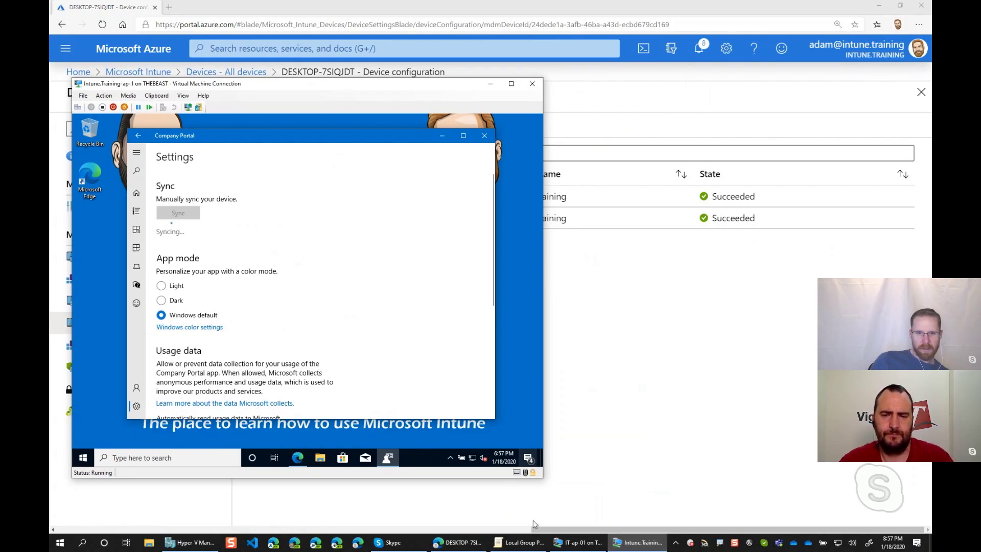
left_click(577, 543)
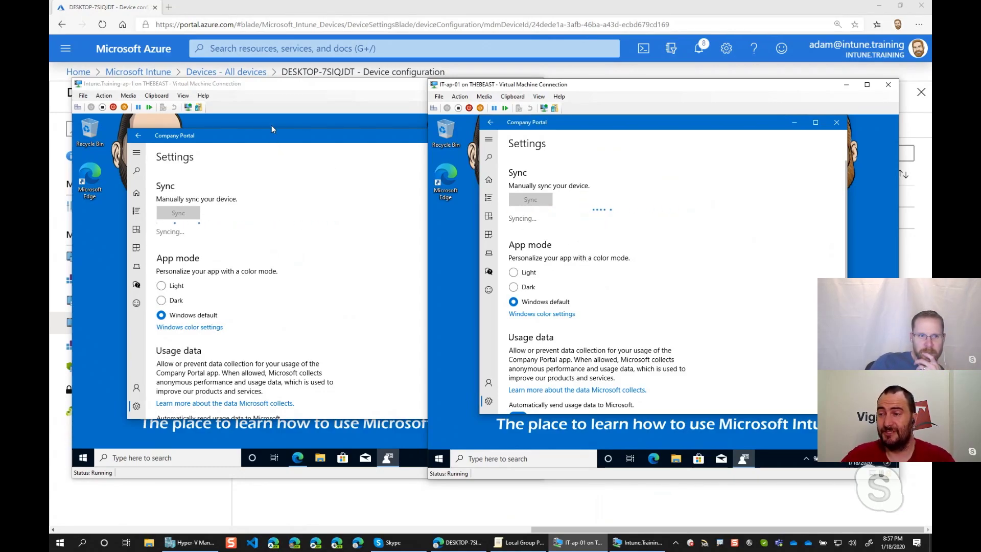
left_click(372, 14)
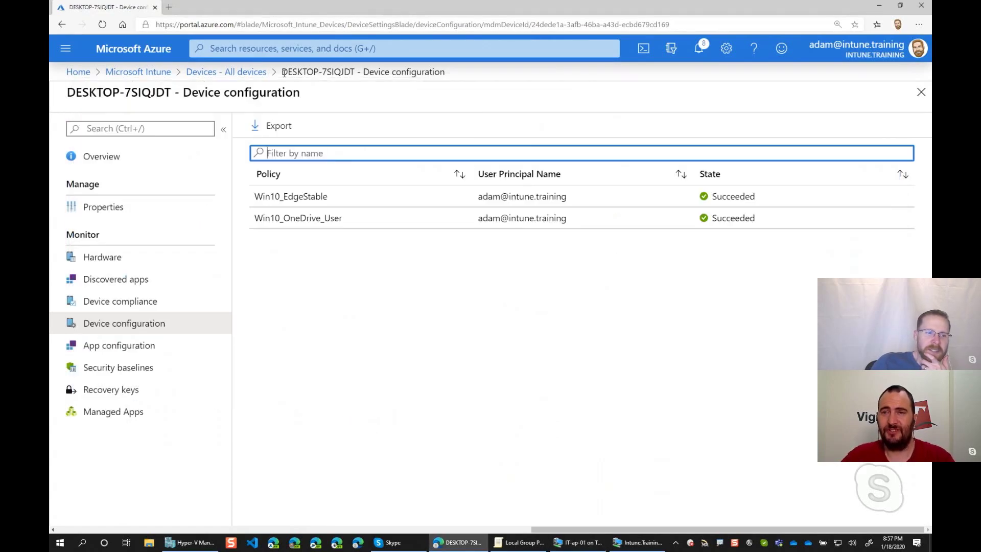
Reload the device configuration policies of DESKTOP-7SIQJDT and examine those of DESKTOP-06LADHN for the kiosk profile
left_click(123, 303)
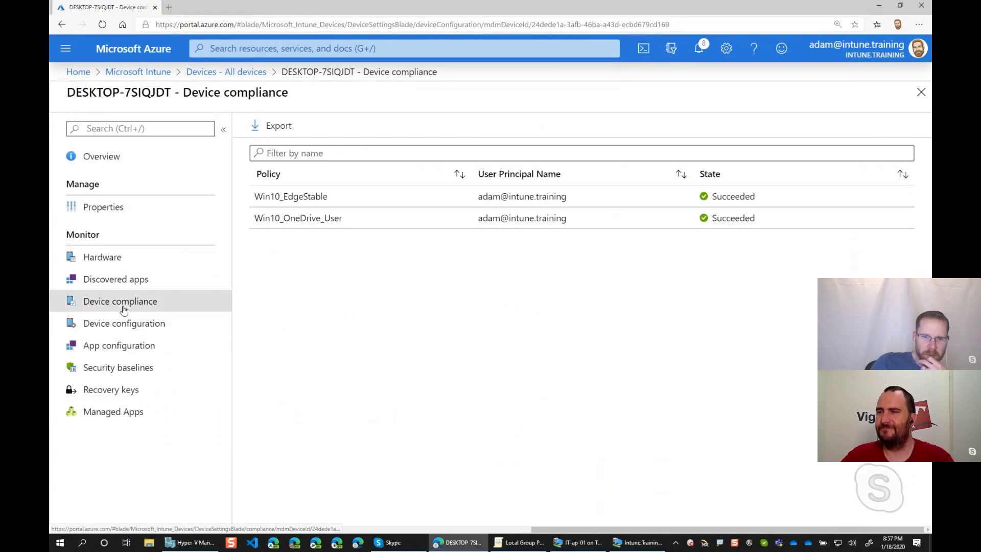
left_click(137, 324)
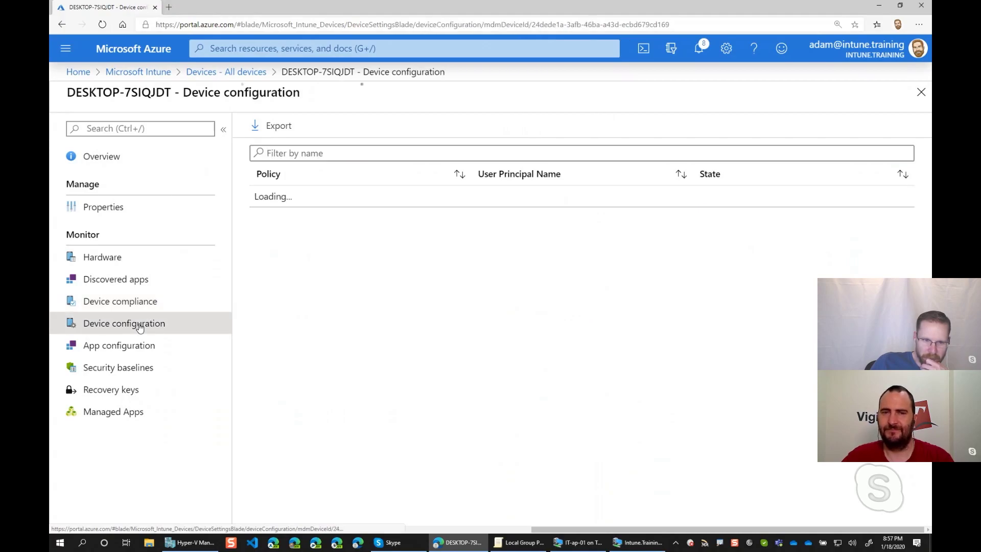
left_click(225, 72)
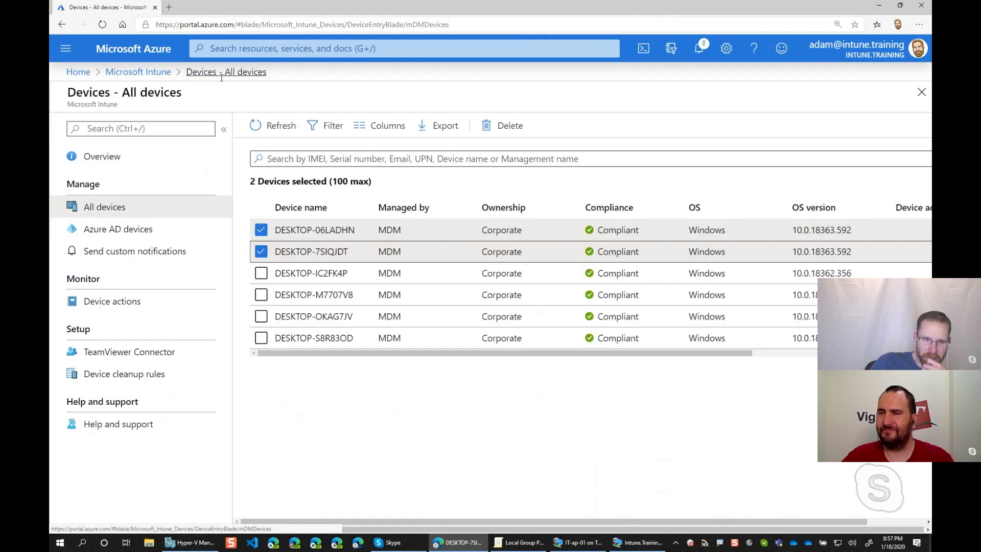
left_click(338, 231)
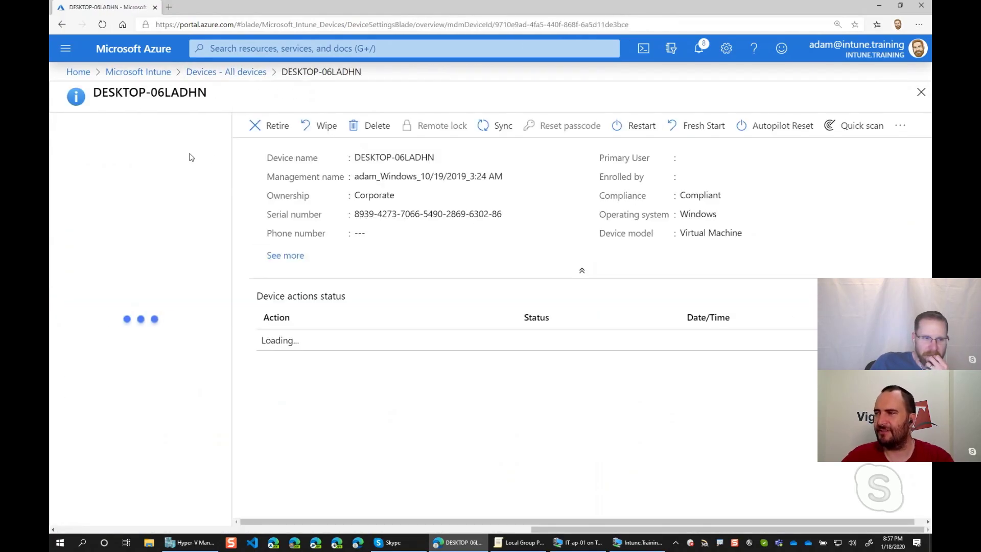
left_click(146, 325)
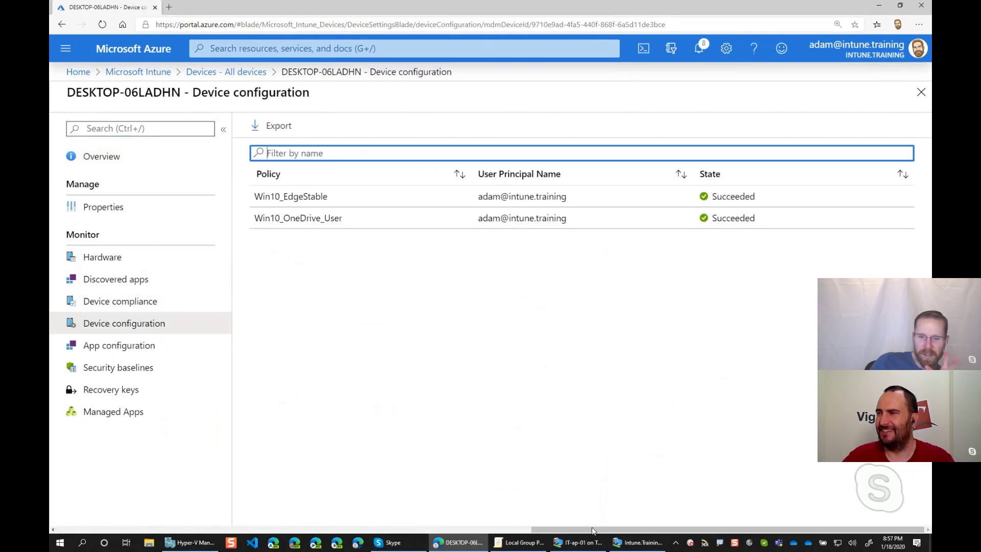
Check the sync on both virtual machines, start another Company Portal sync on IT-ap-01, and return to the Azure portal
left_click(577, 543)
left_click(657, 546)
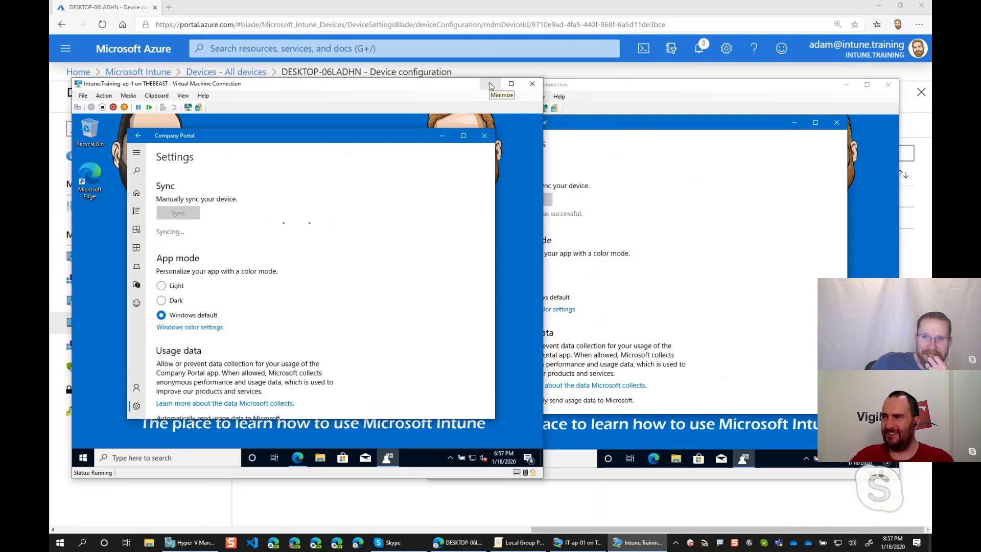
left_click(626, 89)
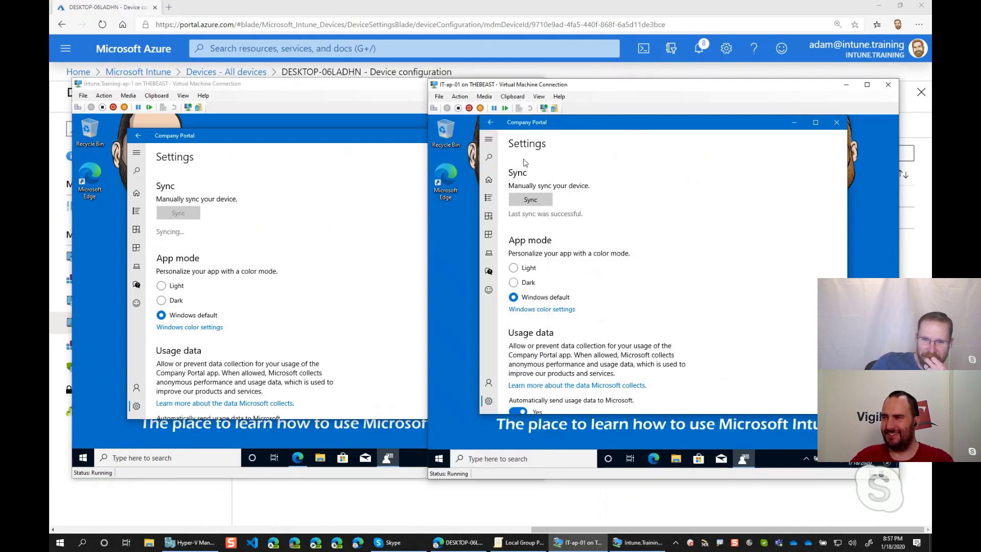
left_click(531, 200)
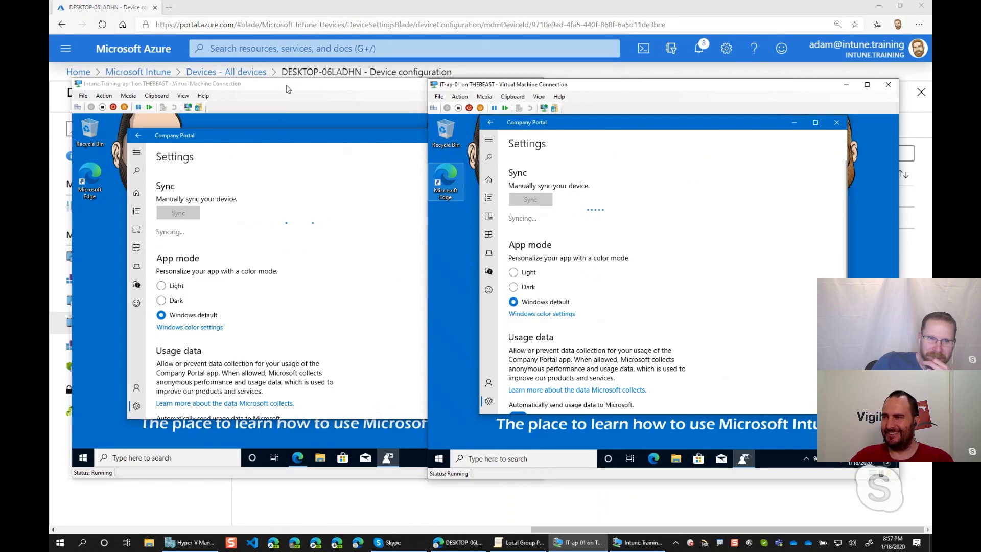
left_click(352, 12)
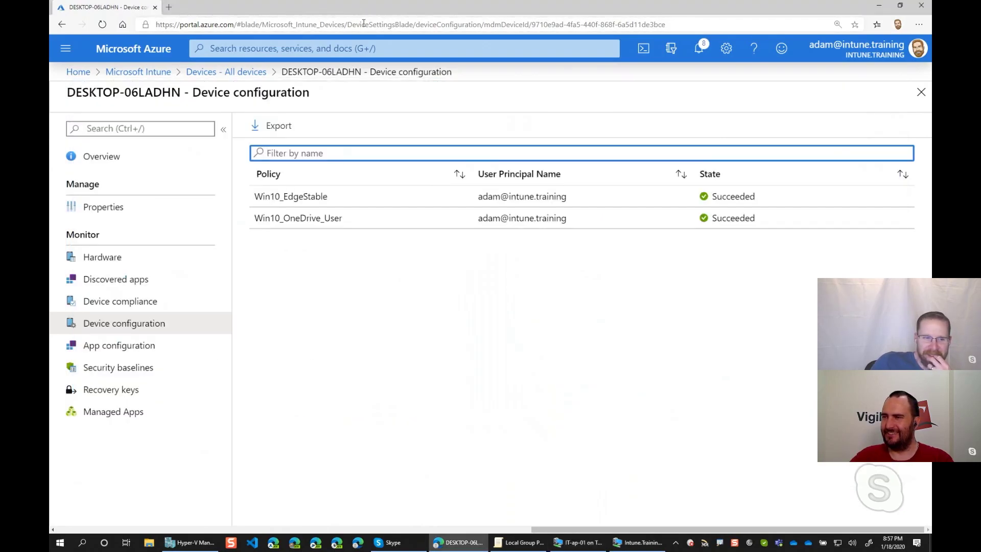
Examine the device configuration, compliance and properties of DESKTOP-7SIQJDT, and return to the list of all devices
left_click(226, 72)
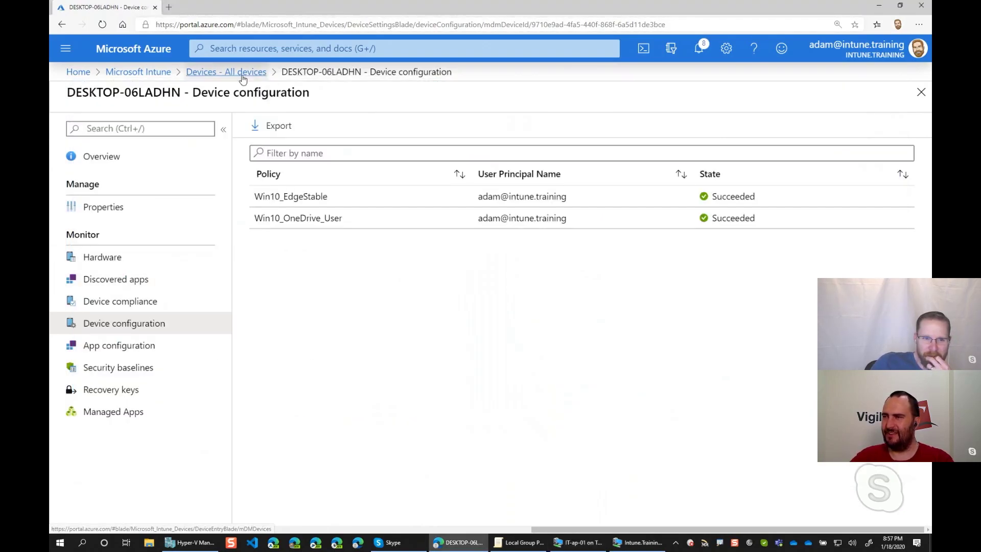
left_click(324, 251)
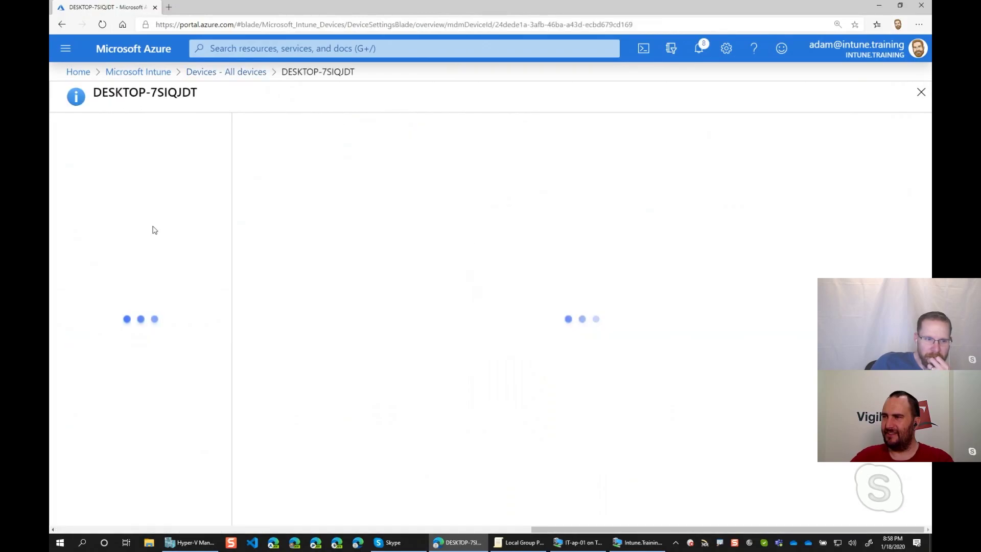
left_click(151, 324)
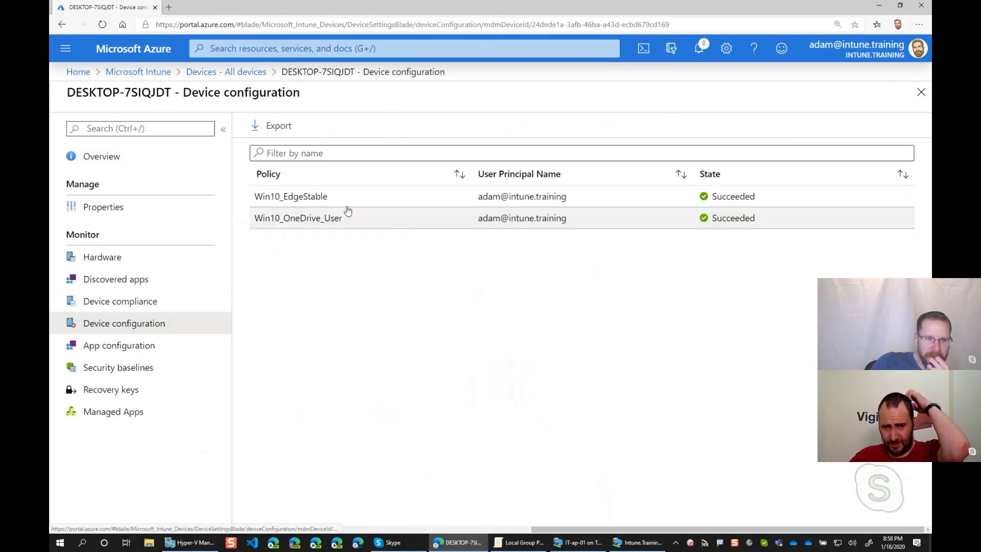
left_click(162, 302)
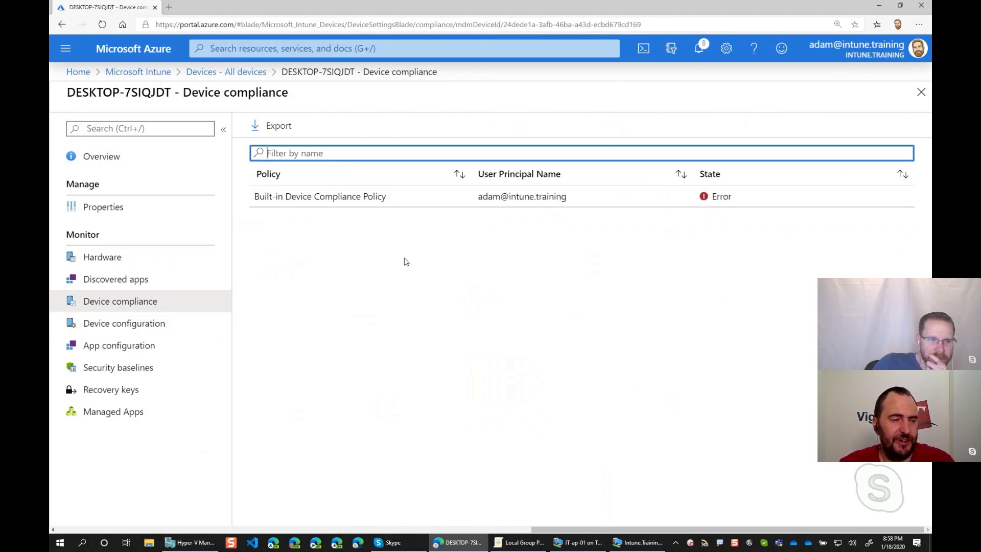
left_click(107, 209)
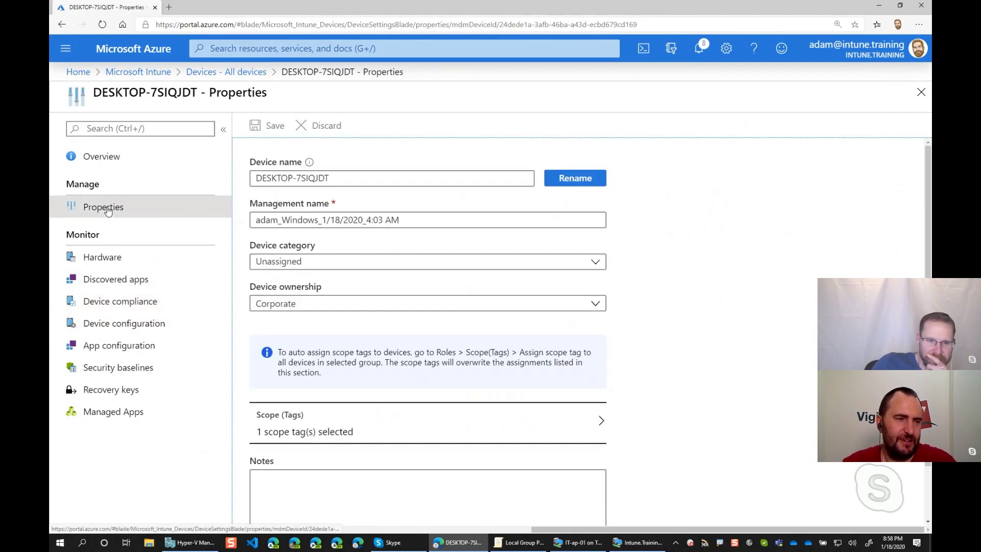
left_click(215, 72)
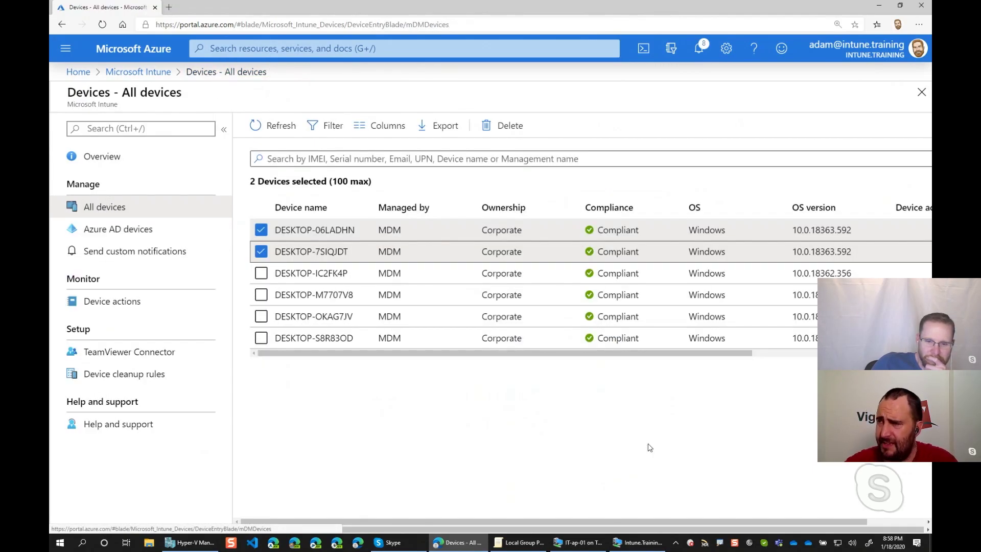
Check the Company Portal sync on IT-ap-01 and Intune.Training-ap-1, and launch and close Microsoft Edge on both virtual machines
mouse_move(578, 542)
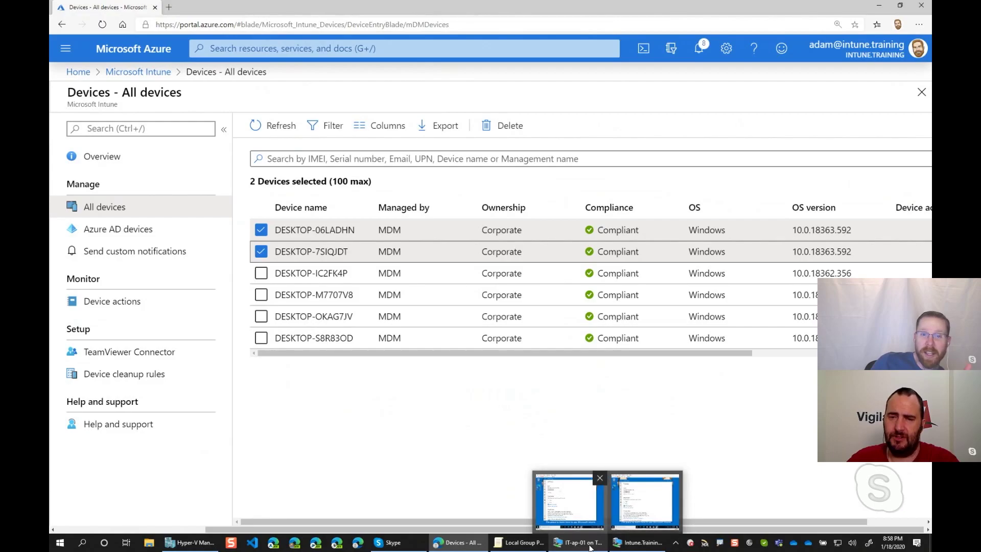
left_click(593, 499)
double_click(455, 195)
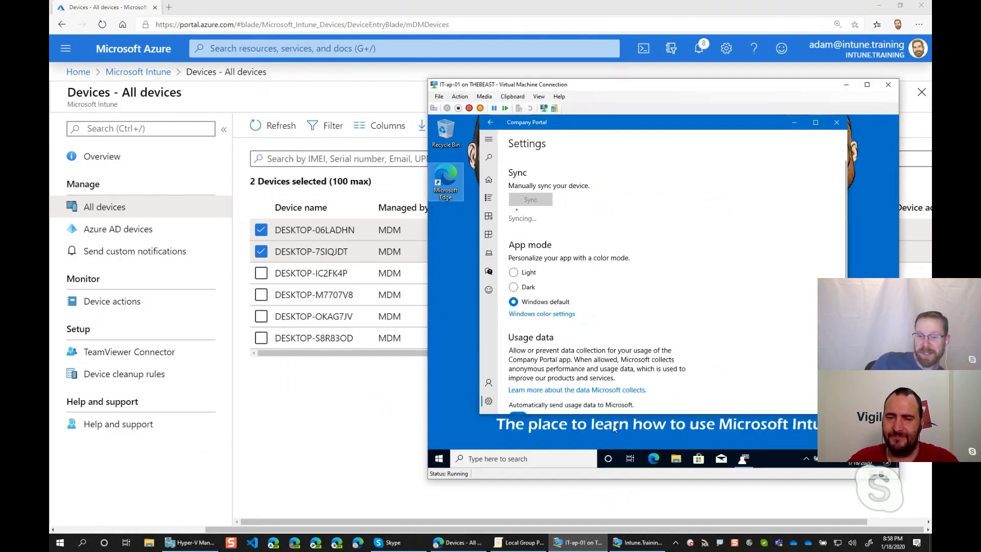
left_click(638, 546)
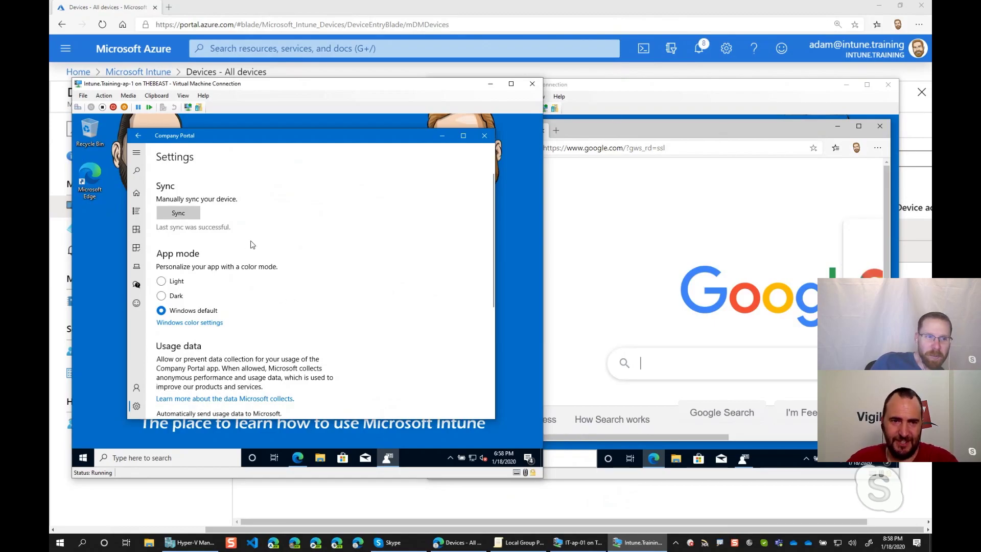
double_click(91, 182)
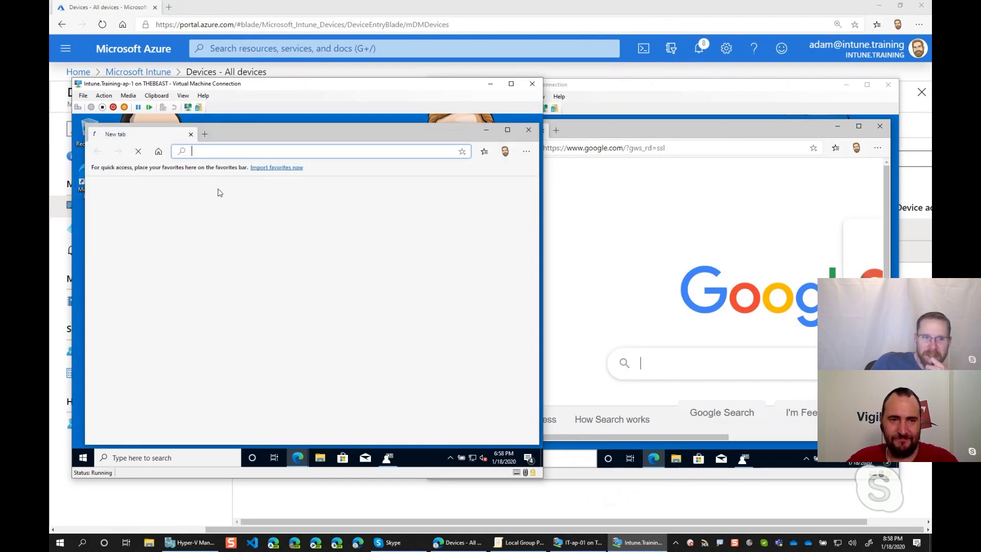
left_click(529, 131)
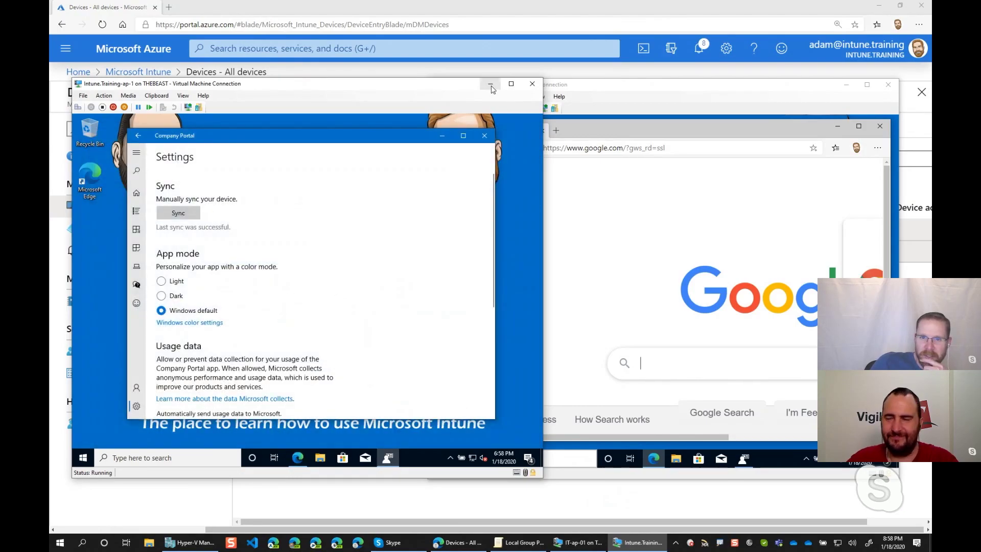
left_click(491, 86)
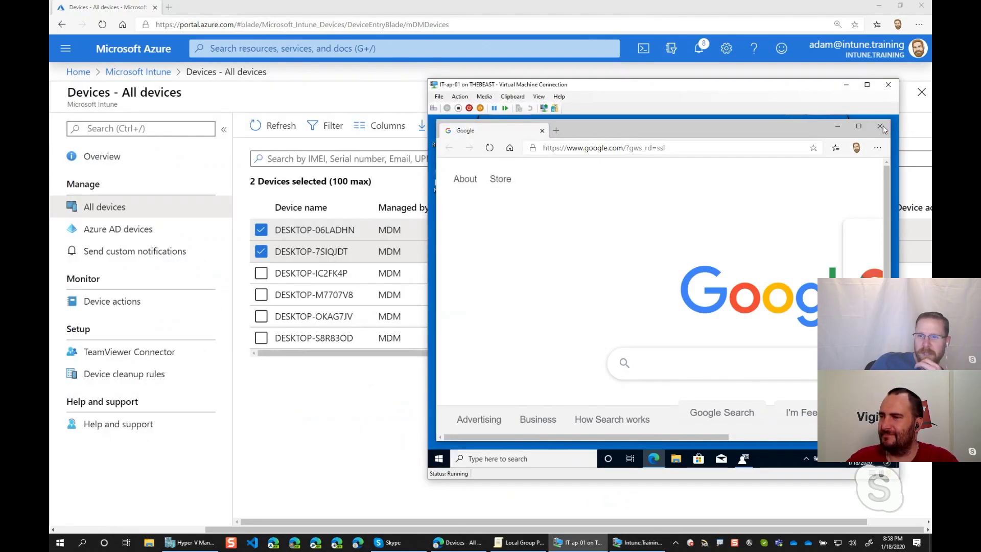
left_click(882, 127)
left_click(847, 84)
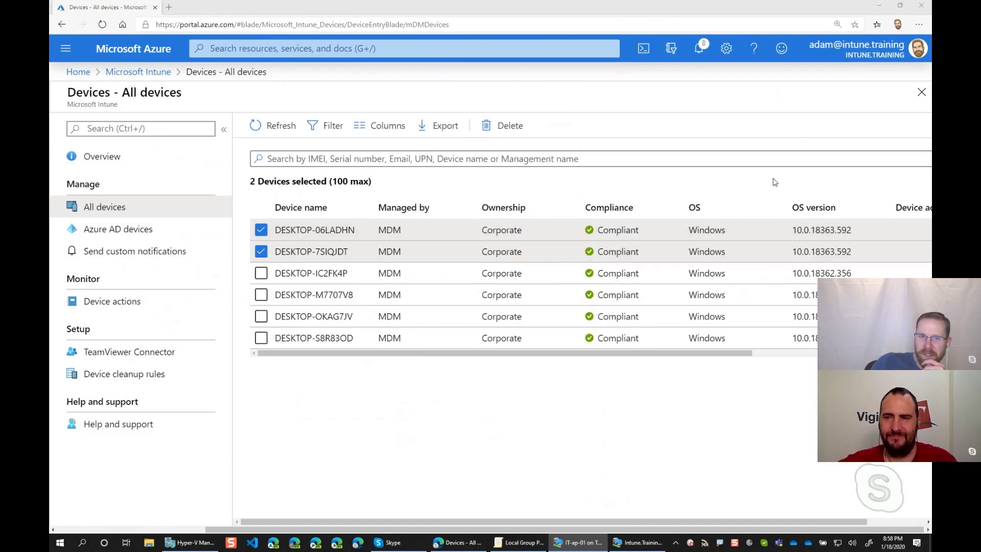
Go back to the Azure portal and view the overview of the Win10_Kiosk_MultiApp device configuration profile in Intune
left_click(879, 5)
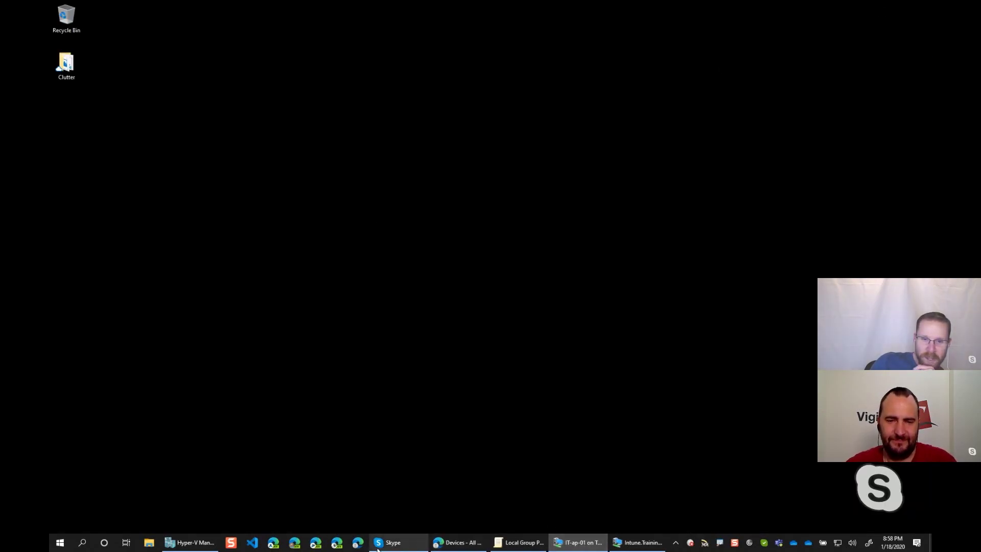
left_click(455, 543)
left_click(162, 72)
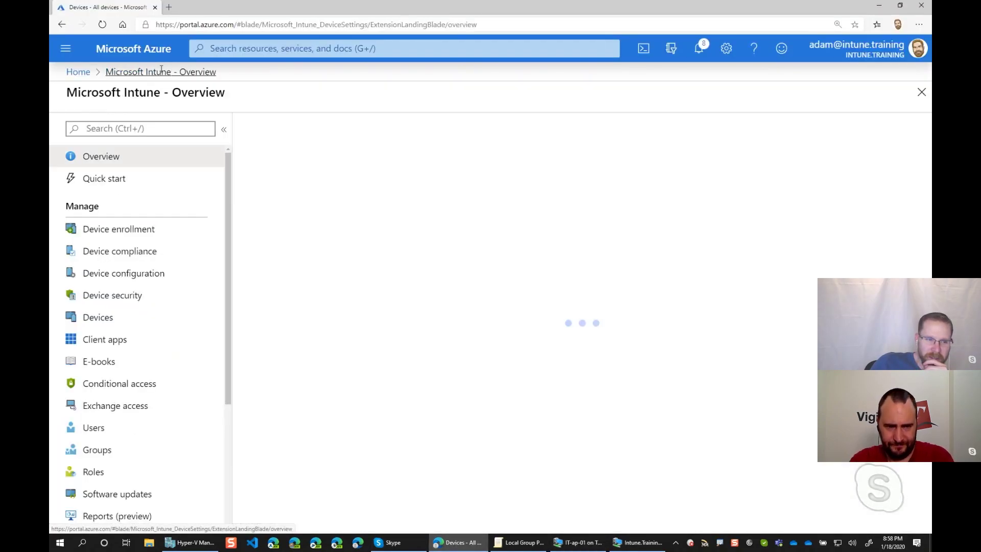
left_click(173, 273)
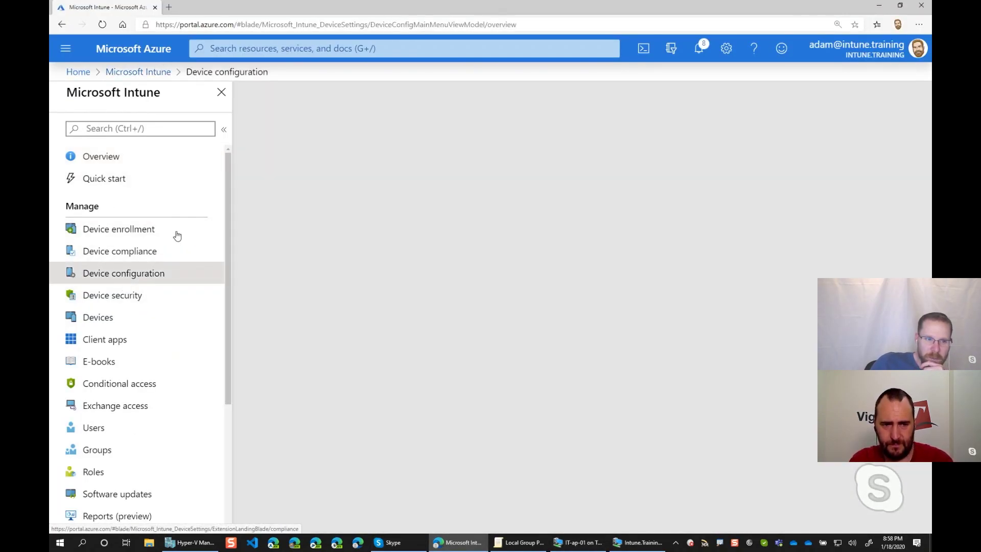
left_click(120, 210)
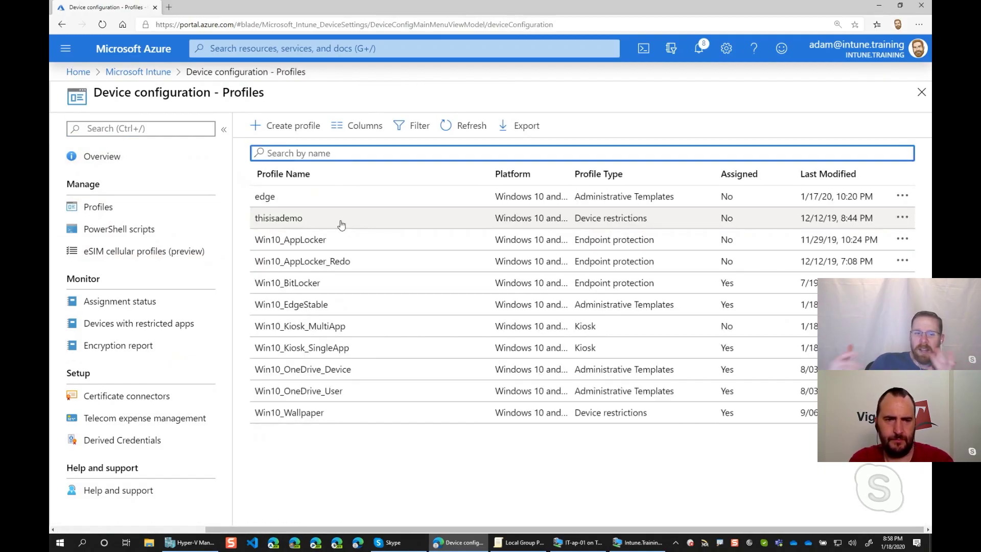
left_click(330, 327)
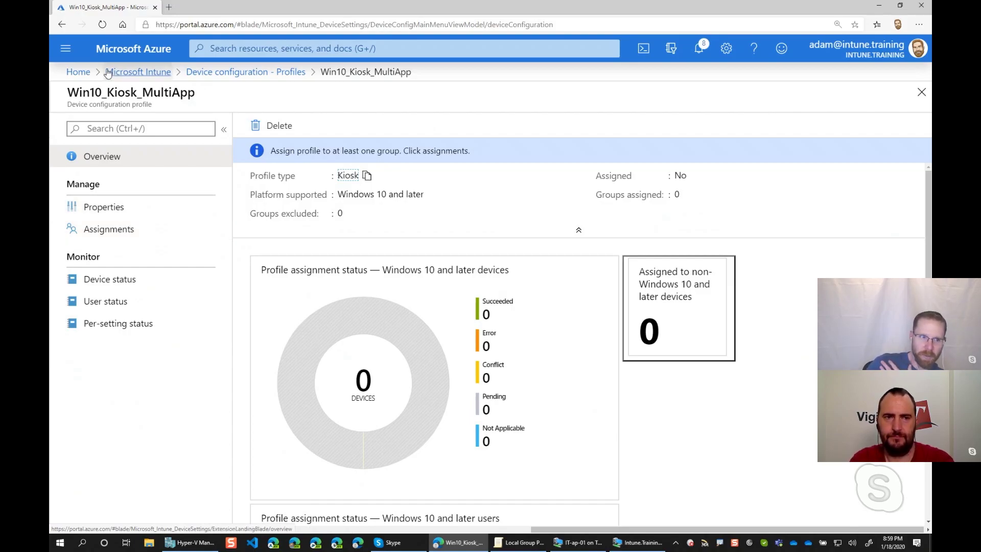
Open the Microsoft Maths Win32 app from Intune's client apps and look through its properties
left_click(129, 73)
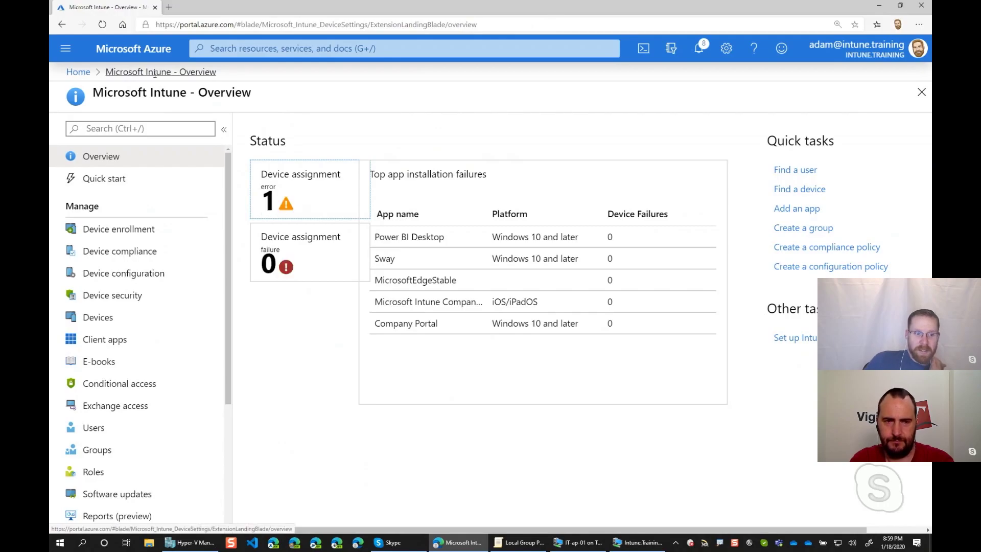
left_click(100, 339)
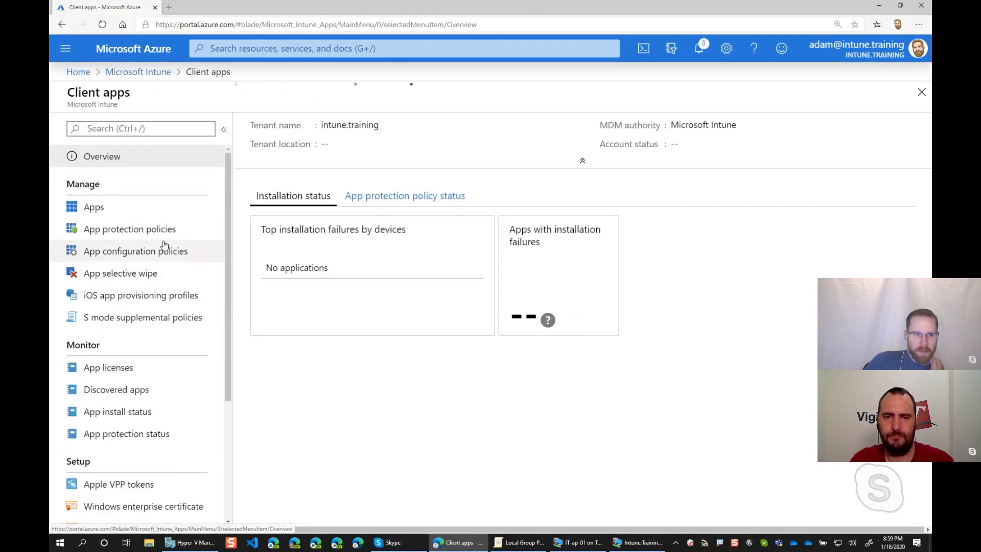
left_click(101, 212)
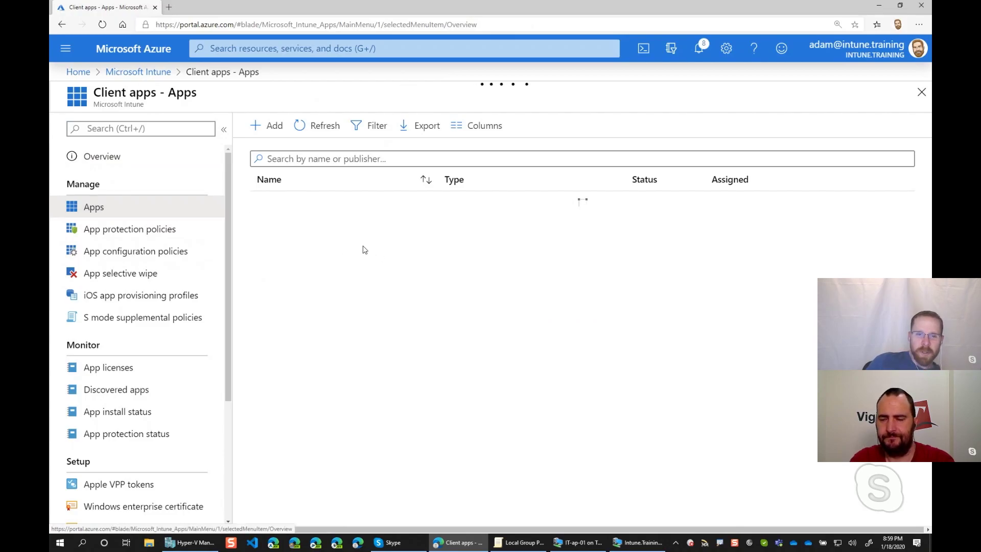
scroll(403, 320, "down", 3)
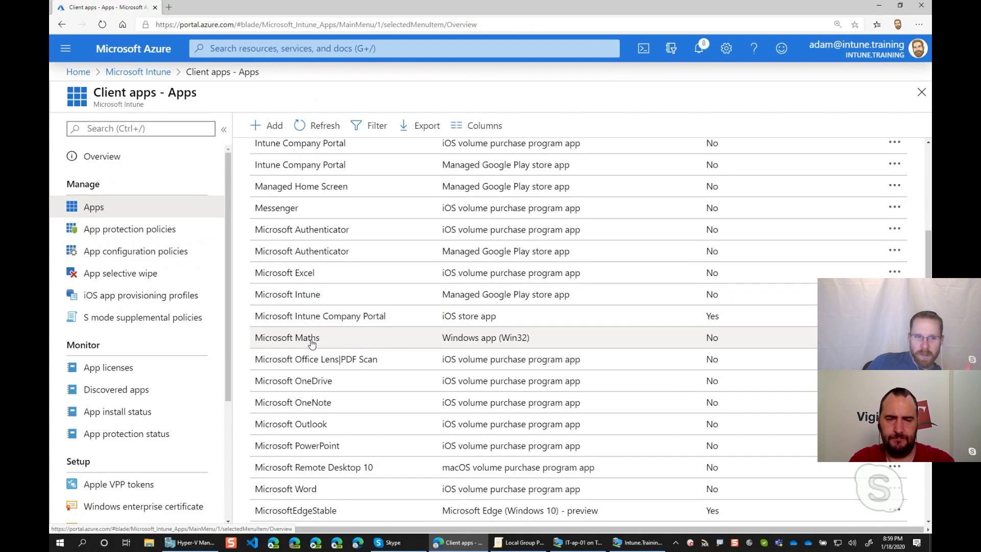
left_click(312, 341)
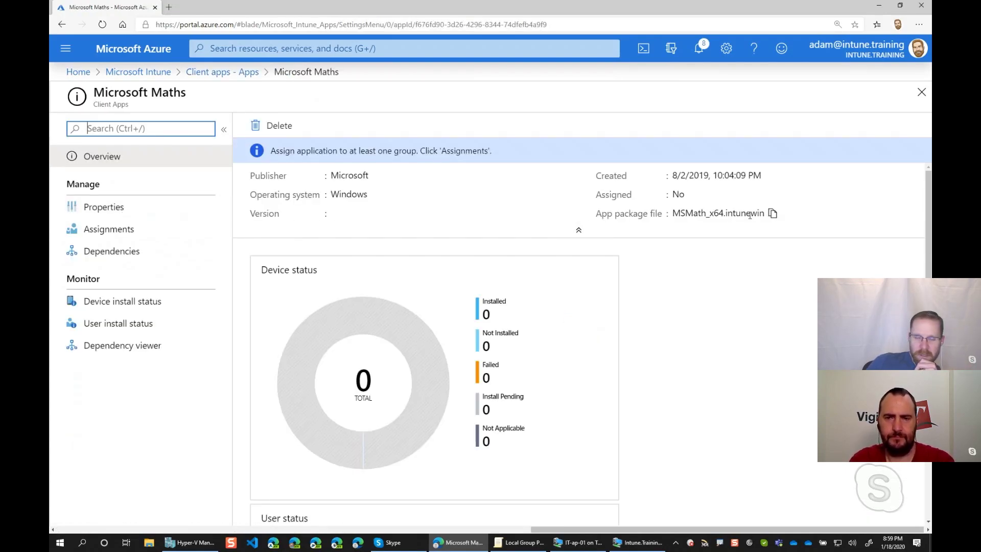
left_click(117, 213)
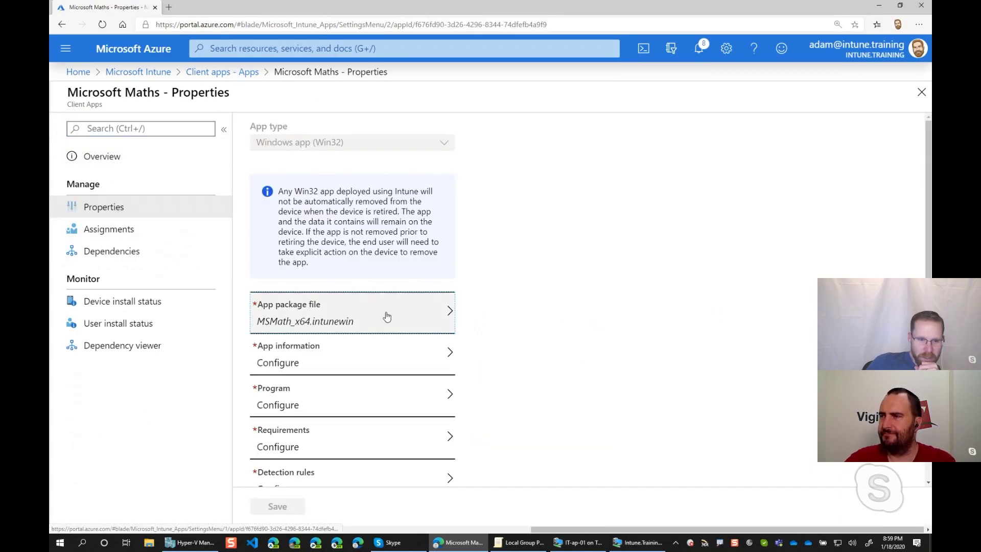
scroll(378, 321, "down", 3)
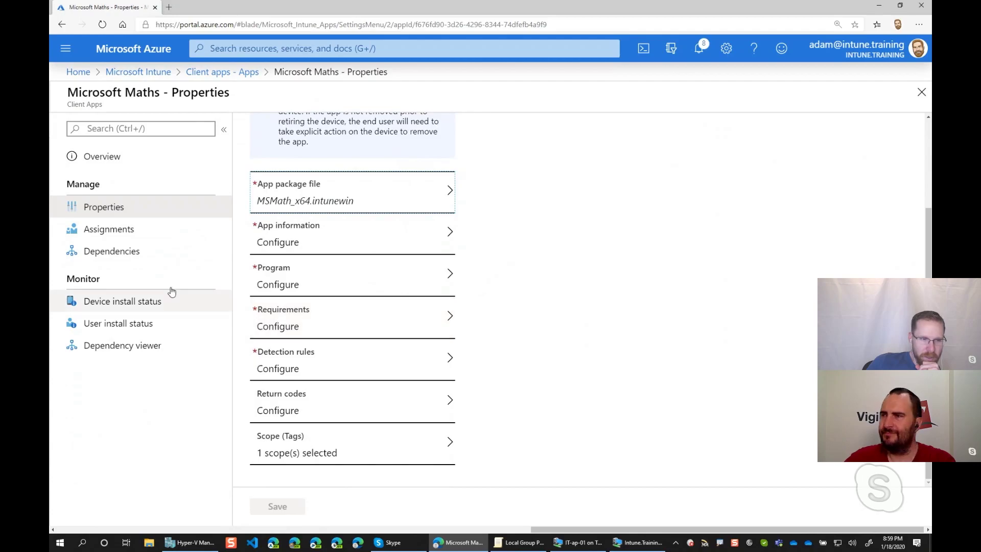
Review the overview details and install status charts of Microsoft Maths, and view its group assignments
left_click(100, 157)
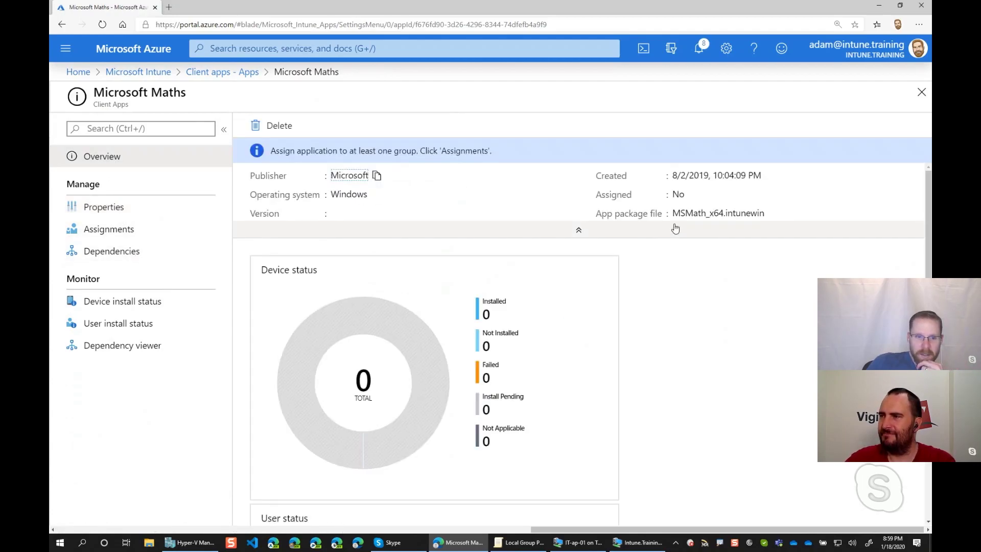
scroll(459, 297, "down", 5)
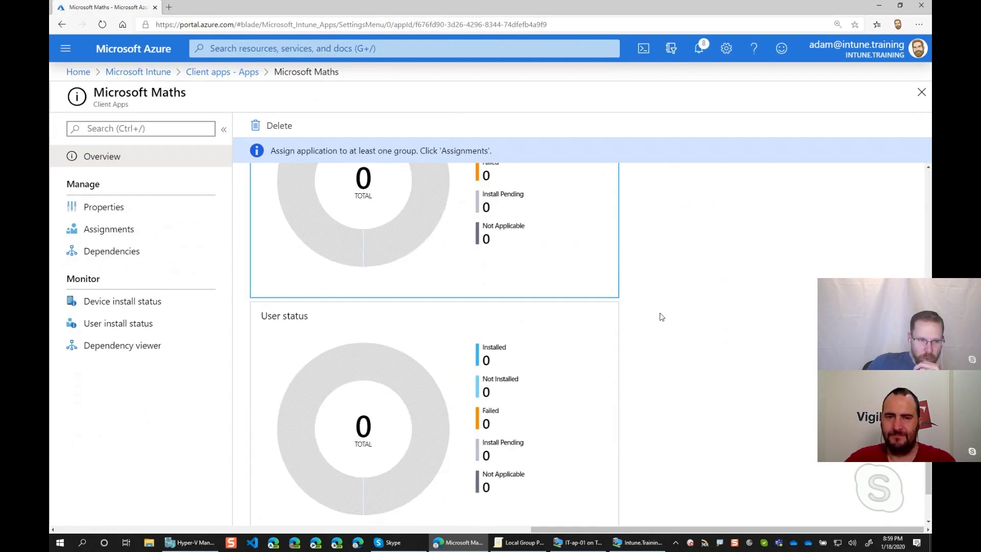
scroll(400, 280, "up", 5)
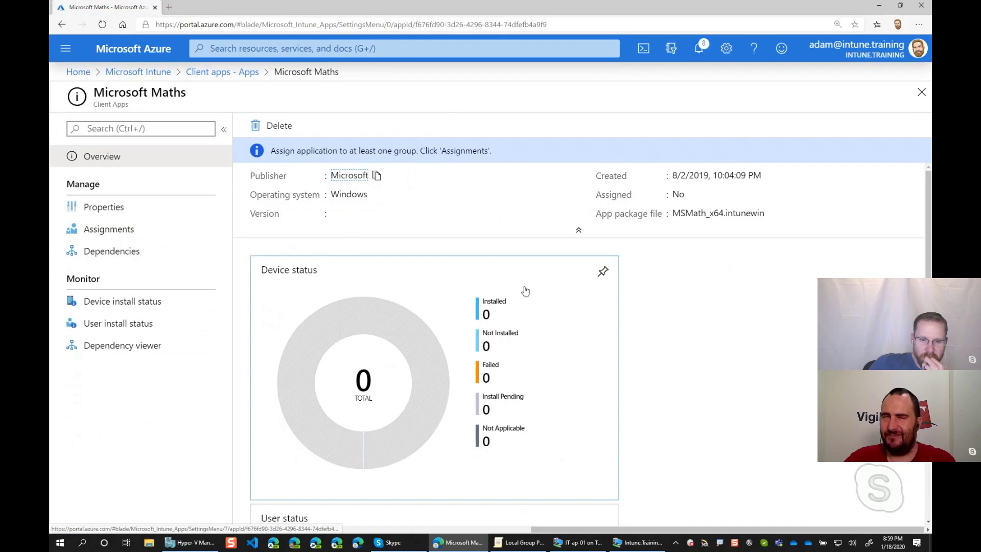
scroll(675, 340, "down", 5)
scroll(664, 296, "up", 5)
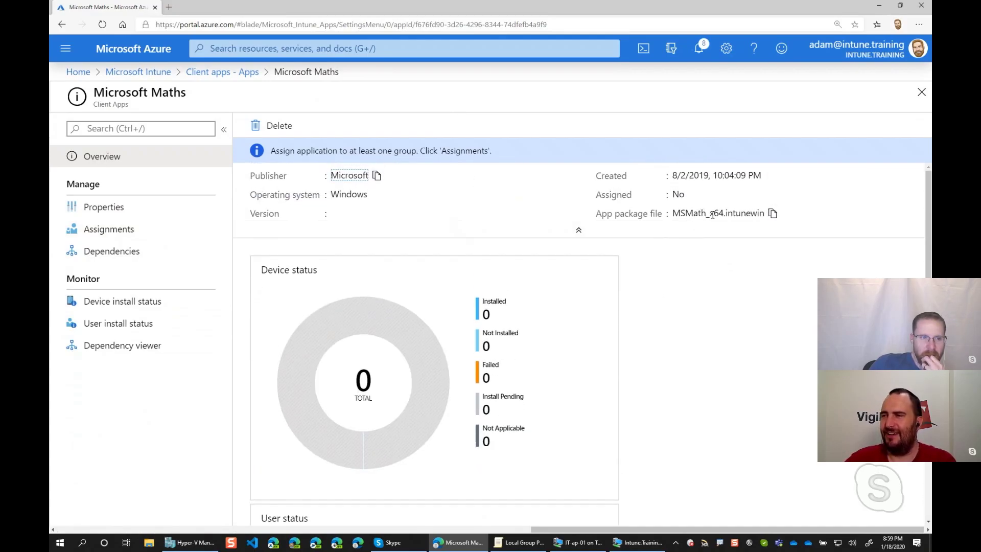
left_click(121, 232)
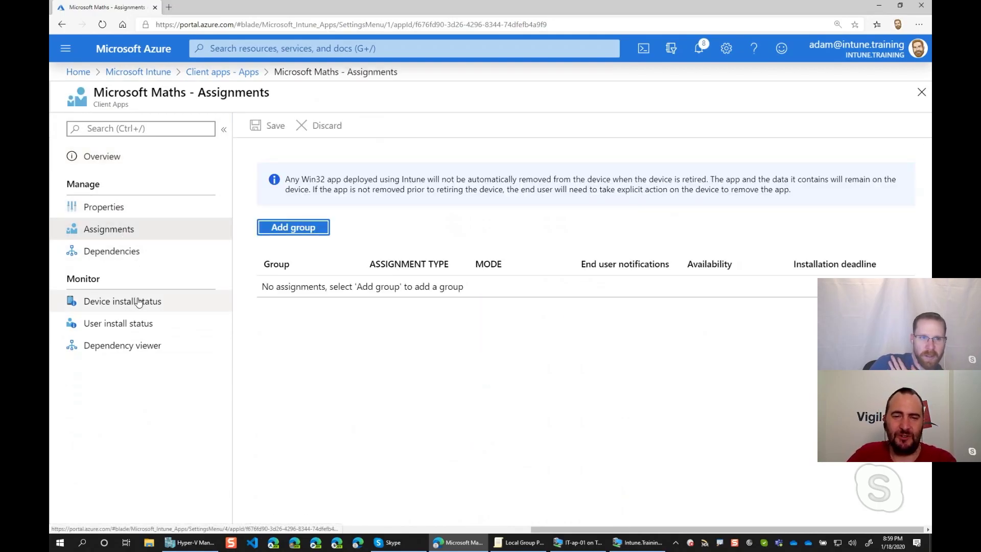
Look through the client apps list for the available app types, and return to the Microsoft Intune overview
left_click(222, 72)
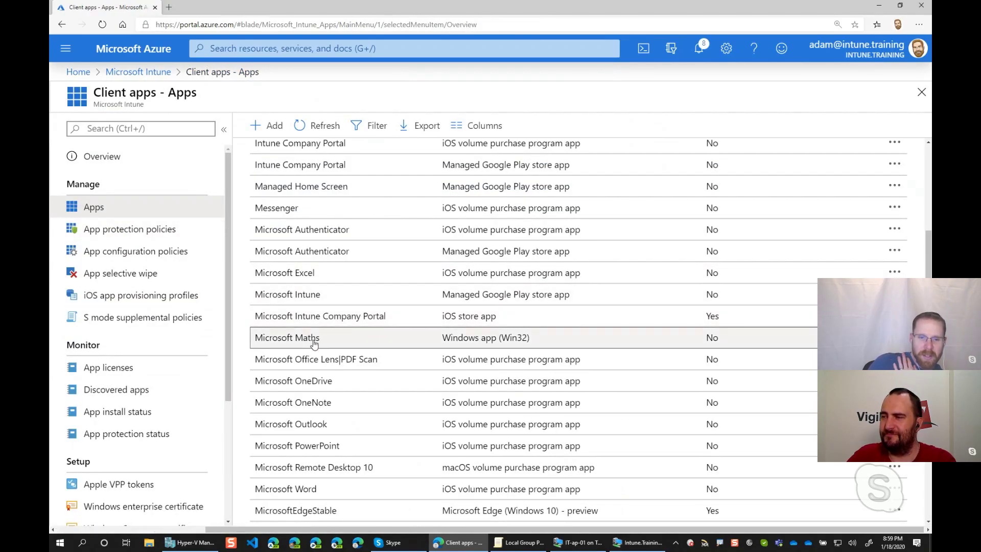
scroll(506, 337, "down", 2)
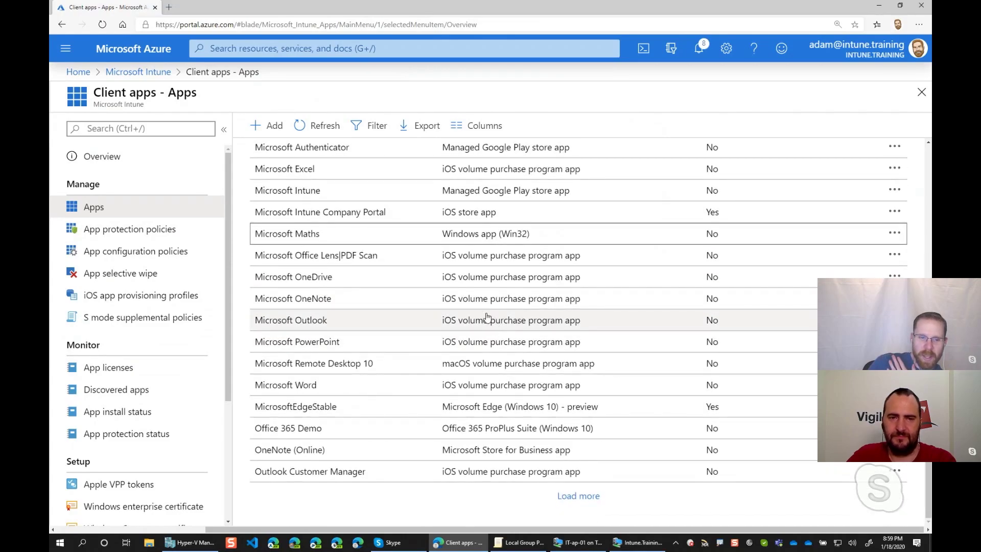
scroll(486, 317, "up", 2)
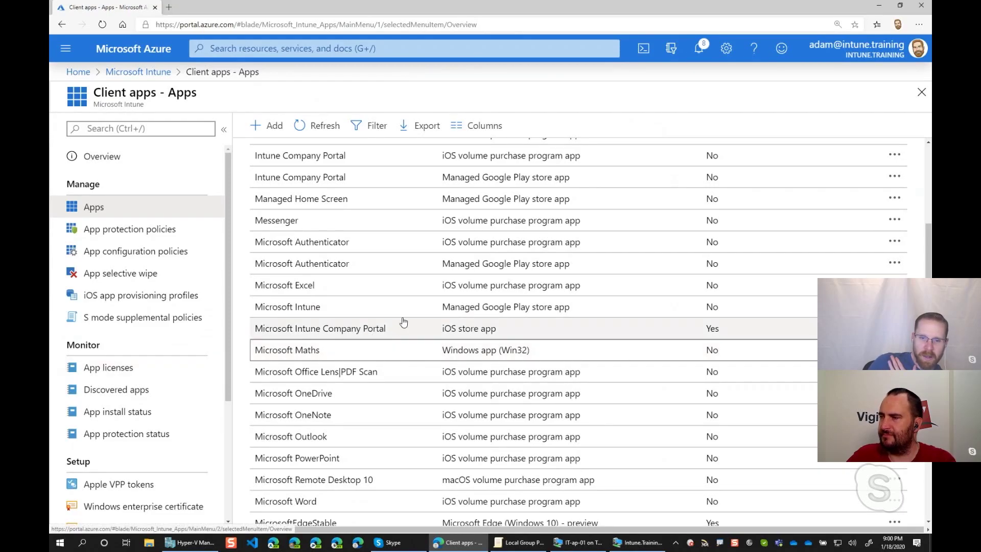
scroll(431, 309, "down", 2)
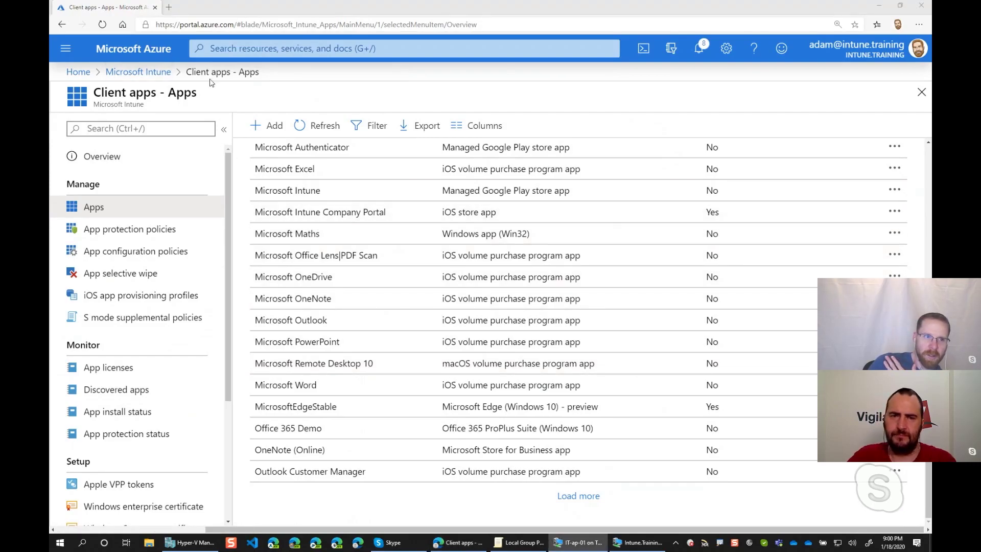
left_click(138, 71)
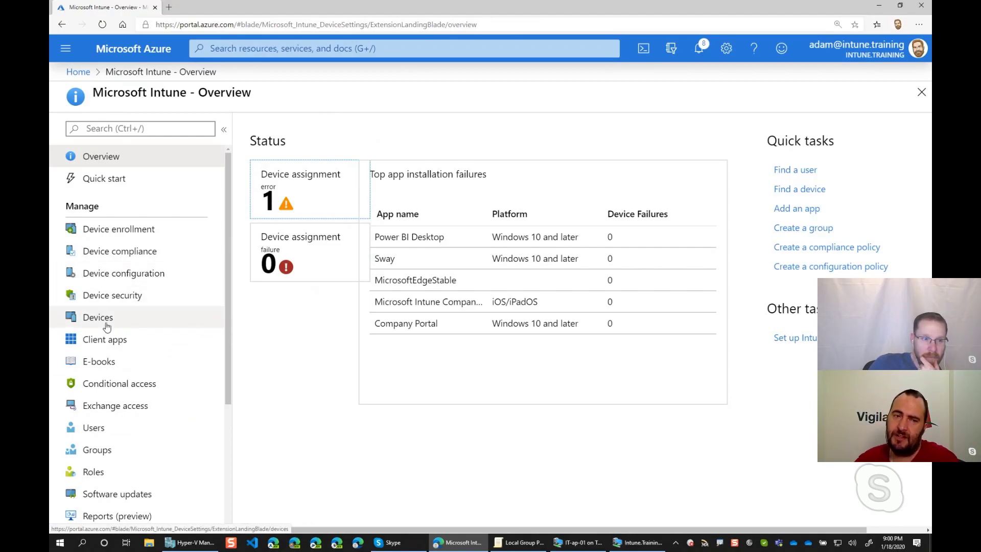
Open the kiosk settings of the Win10_Kiosk_MultiApp device configuration profile and bring up the form for adding a Win32 app
left_click(160, 275)
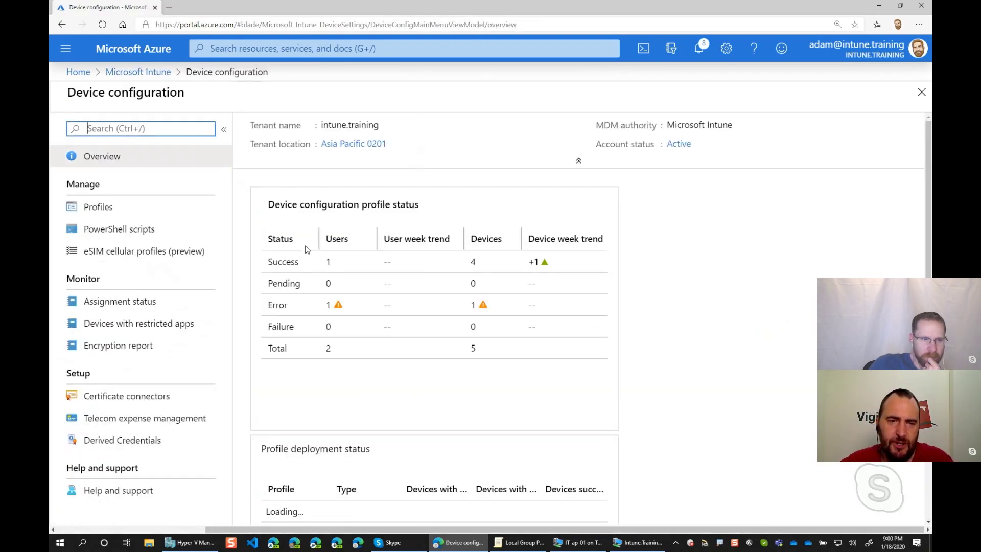
left_click(87, 210)
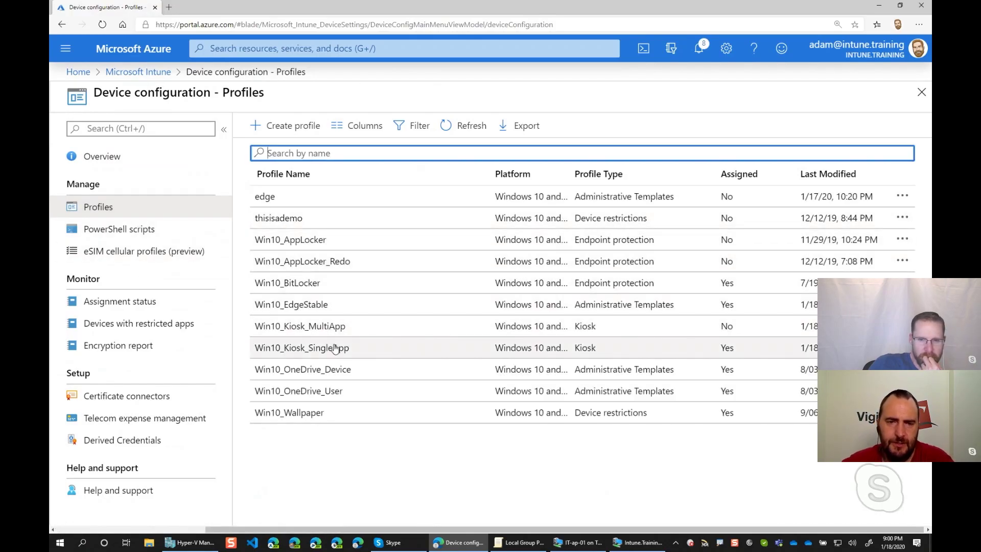
left_click(428, 326)
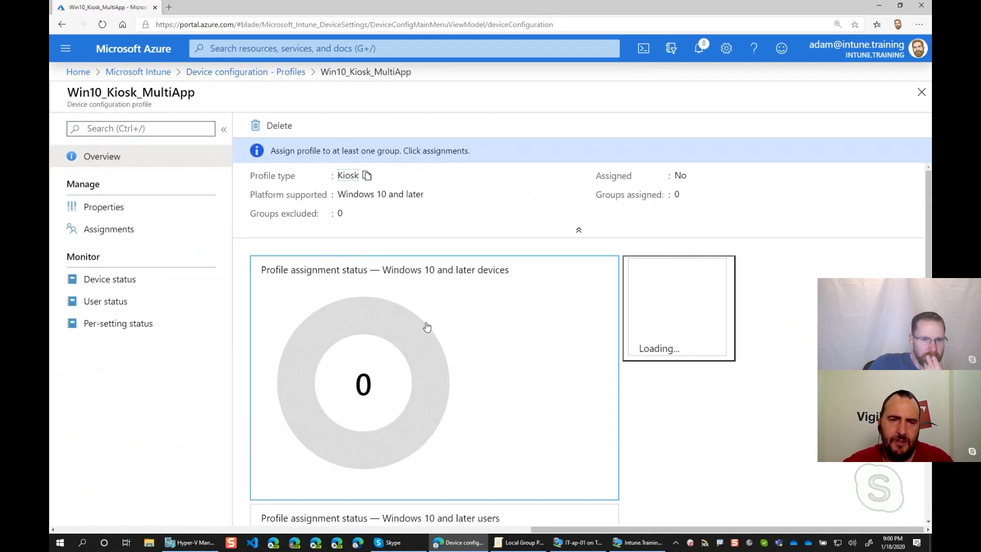
left_click(137, 211)
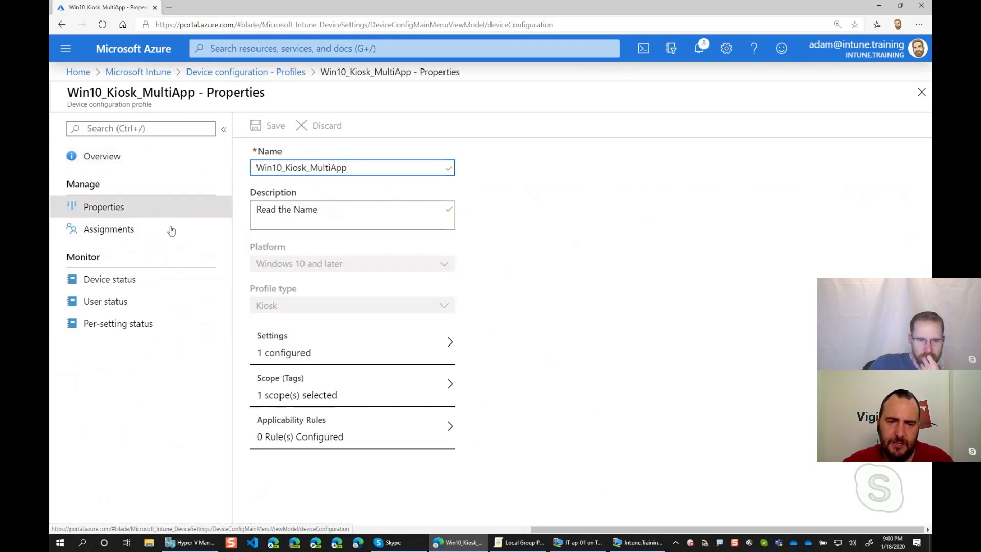
left_click(333, 341)
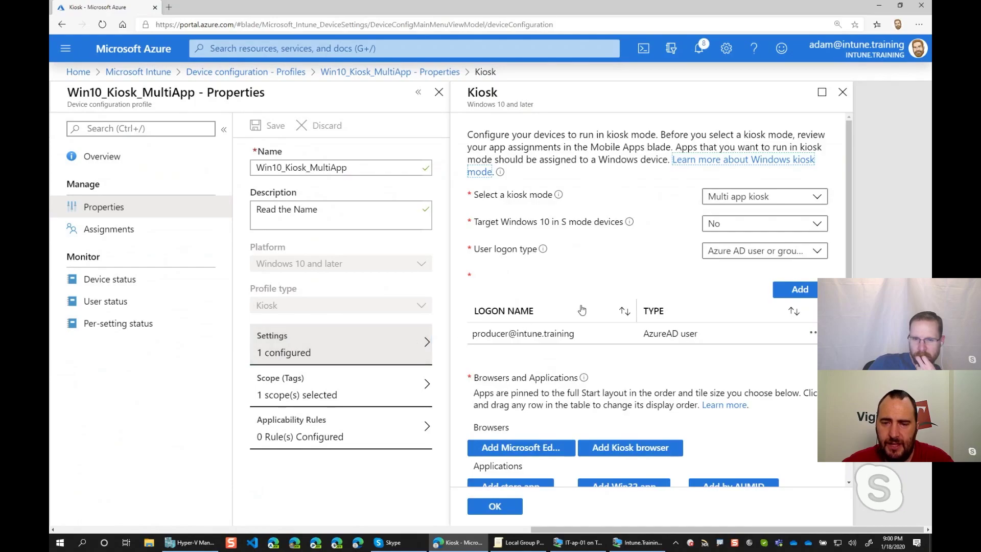
scroll(656, 293, "down", 2)
scroll(655, 301, "down", 2)
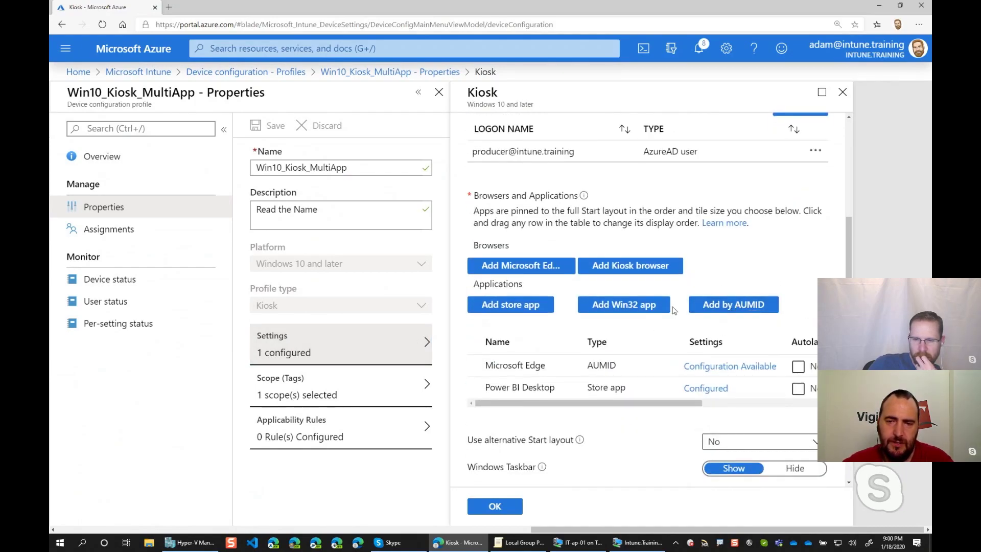
left_click(642, 305)
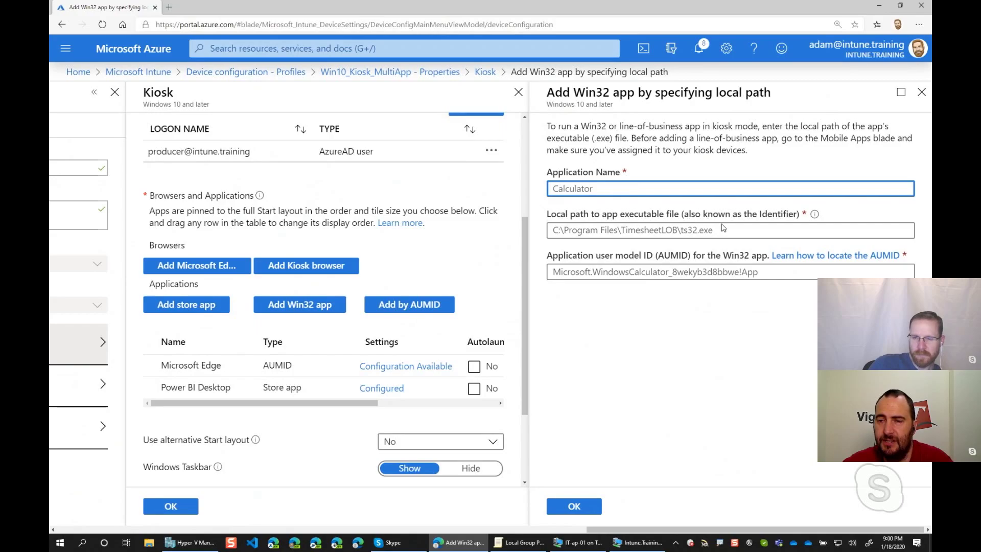
Open the linked Microsoft article on locating the AUMID and read through its PowerShell, File Explorer and registry methods
left_click(836, 255)
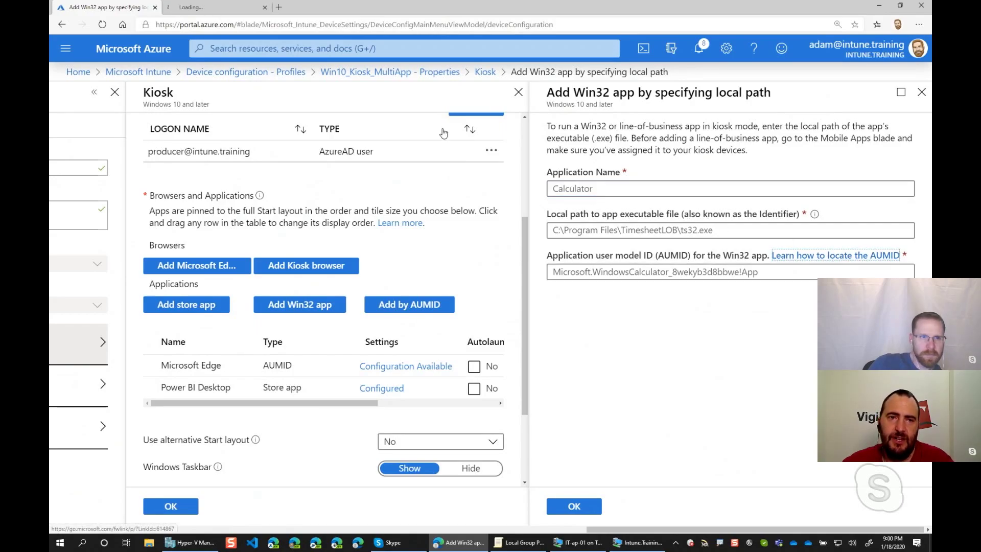
left_click(205, 11)
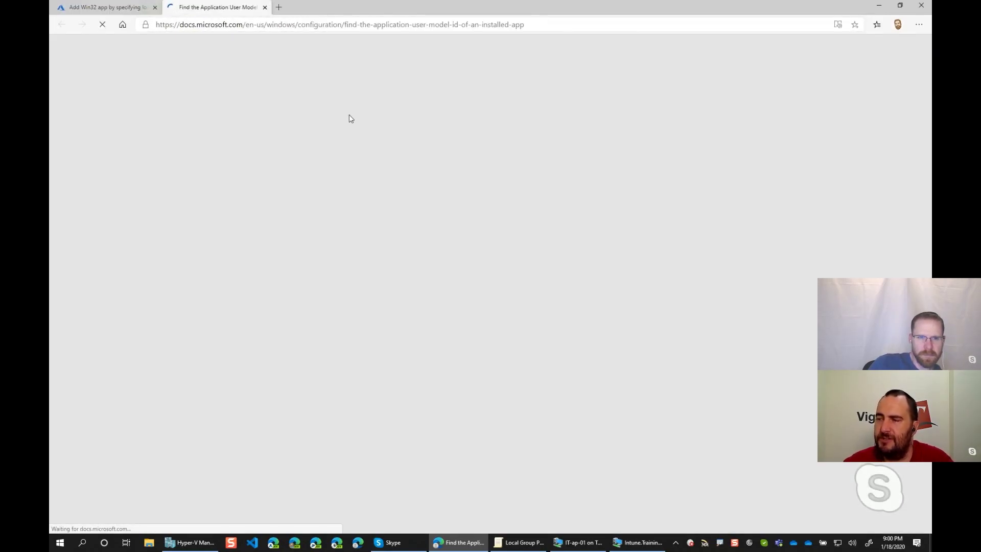
scroll(512, 288, "down", 6)
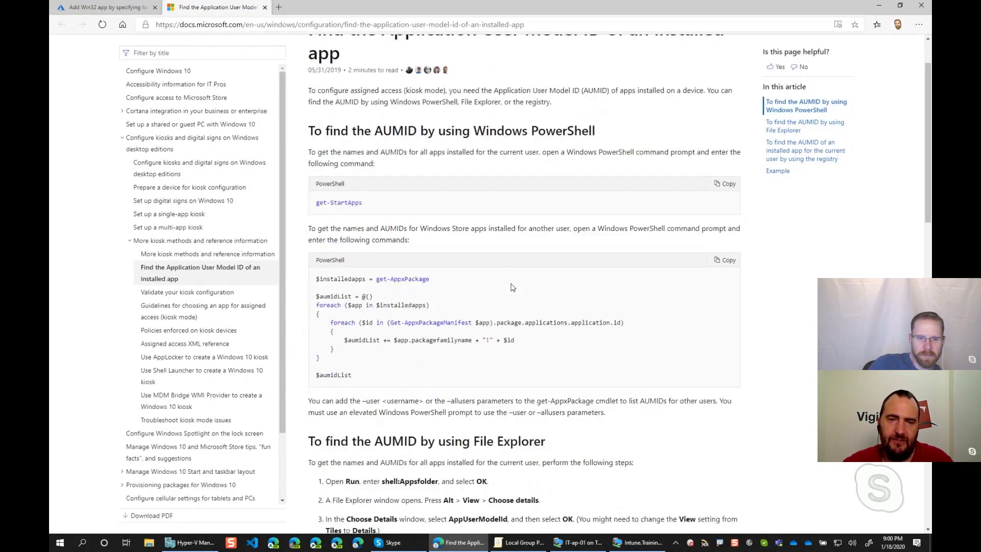
scroll(512, 287, "down", 2)
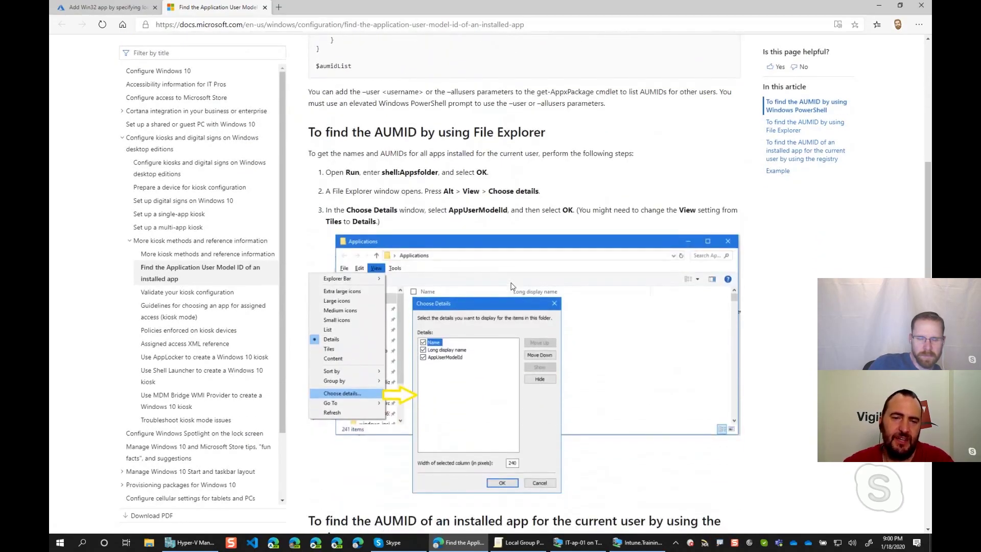
scroll(513, 287, "down", 9)
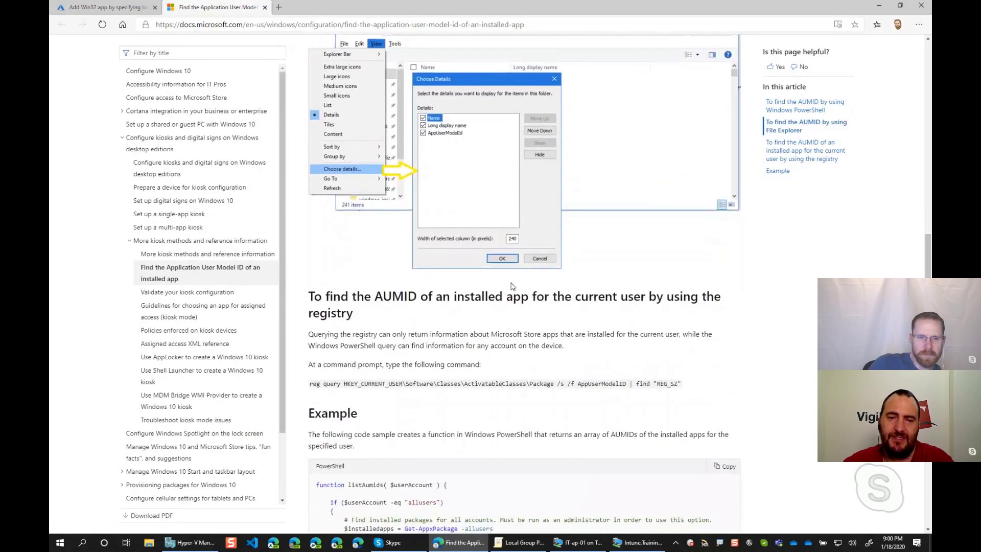
scroll(512, 284, "down", 2)
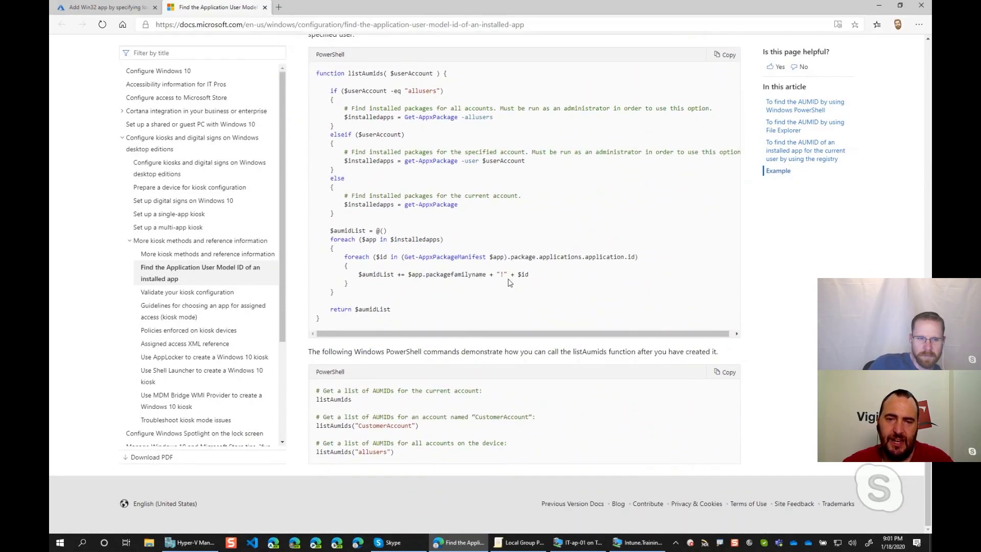
scroll(509, 279, "up", 13)
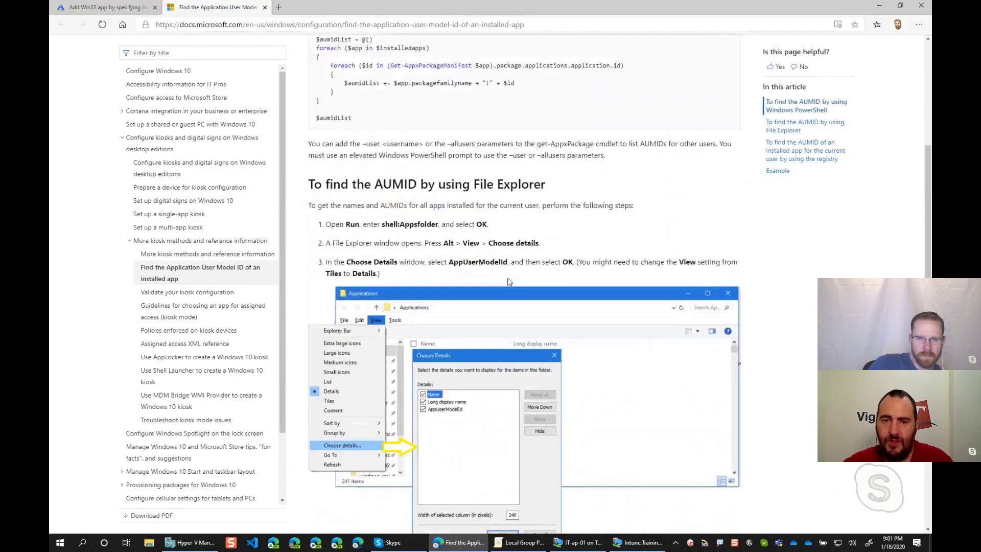
scroll(508, 280, "up", 5)
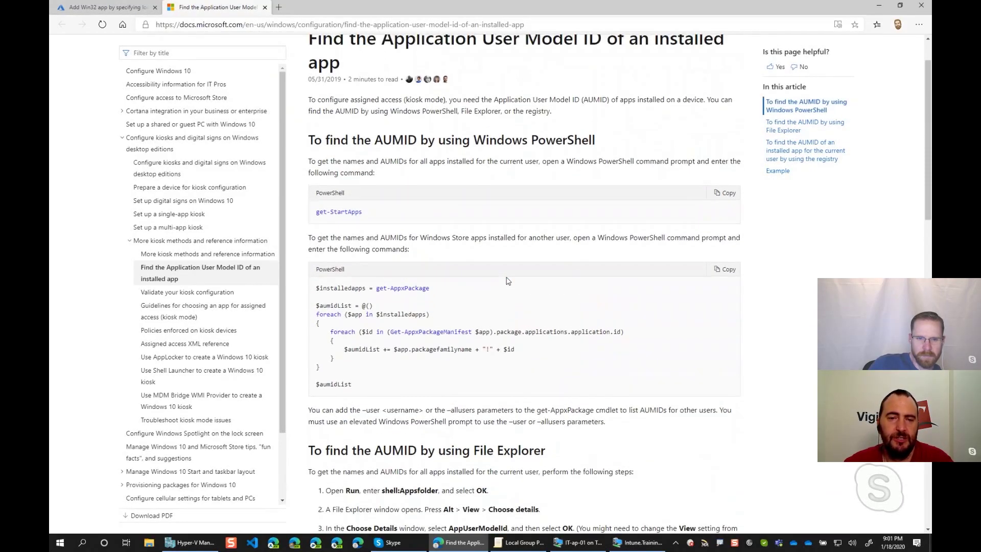
scroll(509, 281, "up", 1)
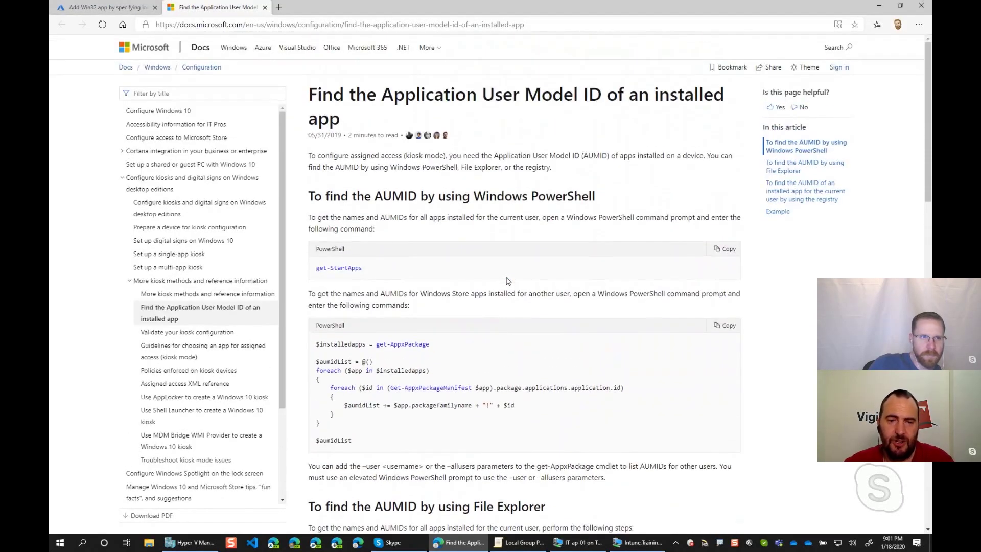
Return to the Azure portal and compare the fields required for adding an app by AUMID and adding a Win32 app
left_click(109, 11)
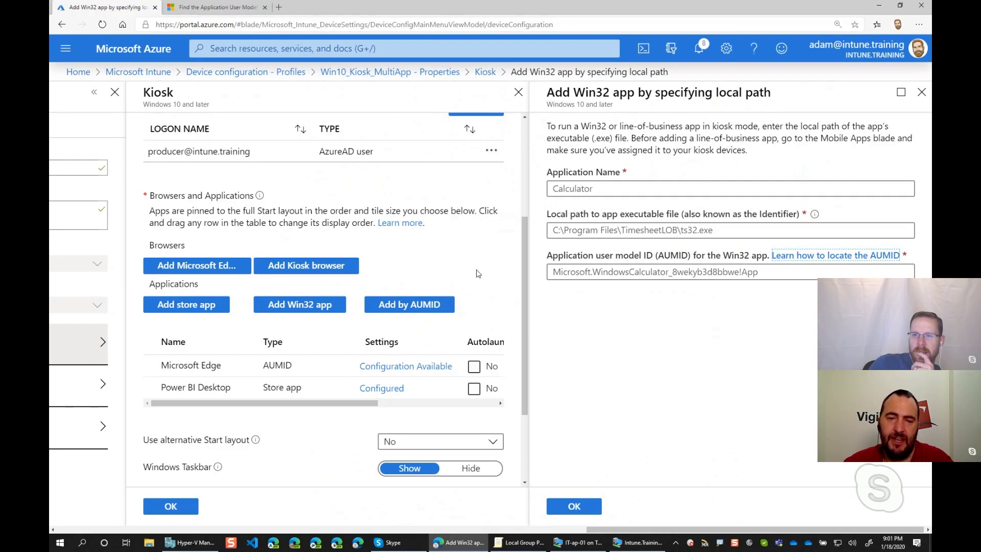
left_click(423, 306)
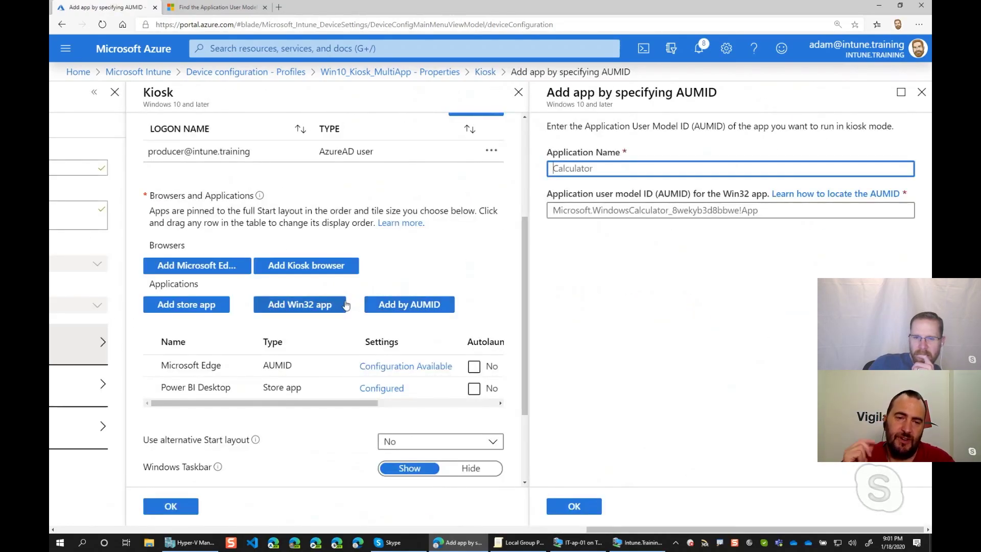
left_click(322, 305)
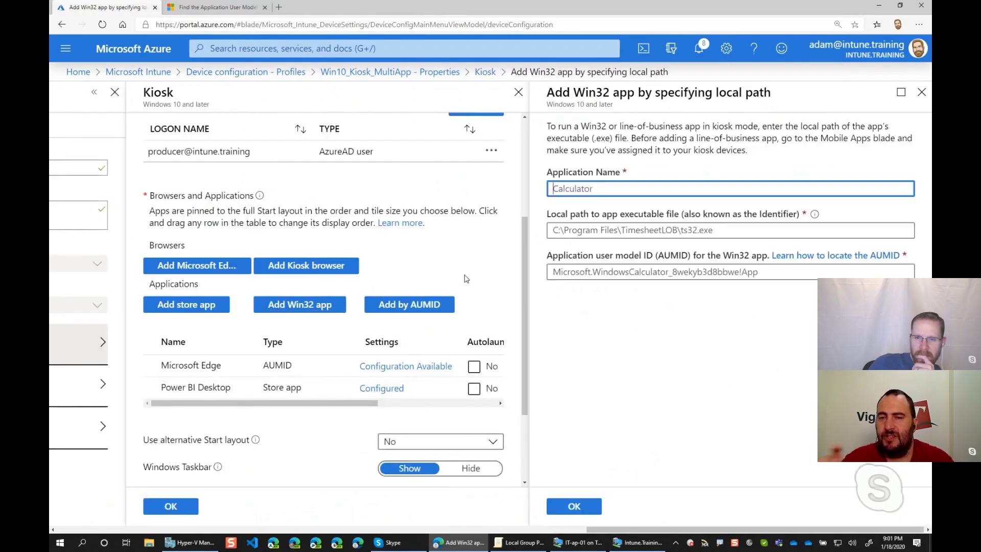
left_click(667, 233)
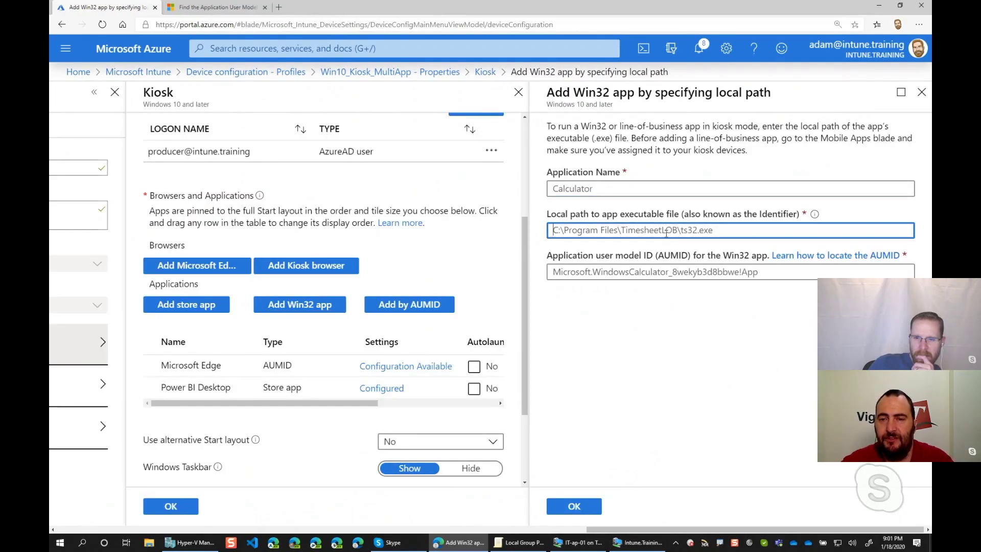
left_click(652, 271)
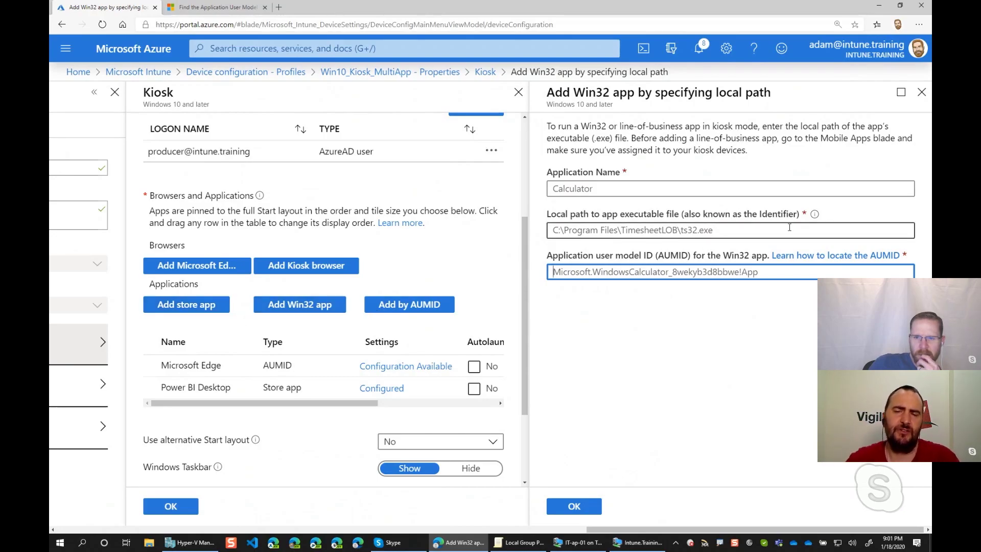
left_click(624, 315)
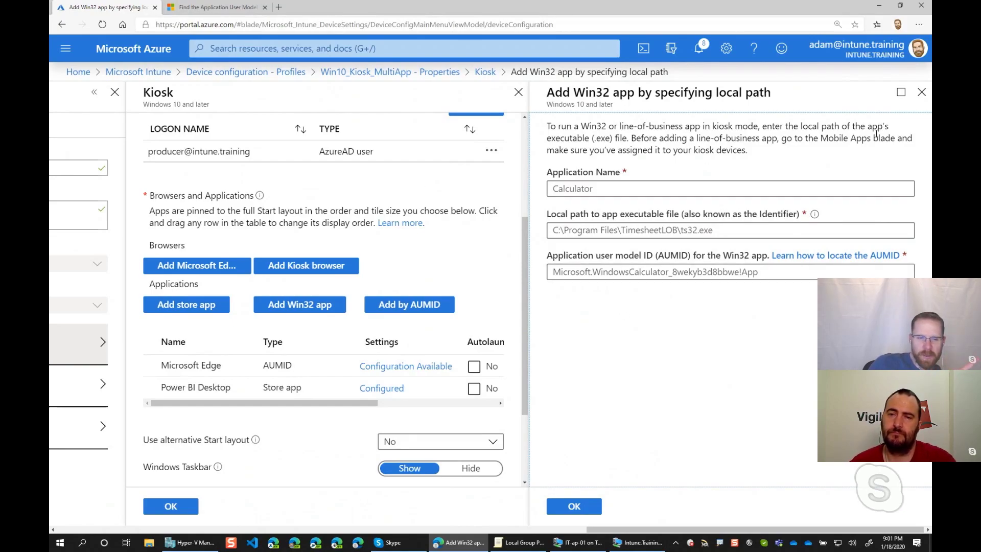
Look over the store apps available for the kiosk, and reread the Win32 app form's local path requirement and line-of-business app instructions
left_click(204, 305)
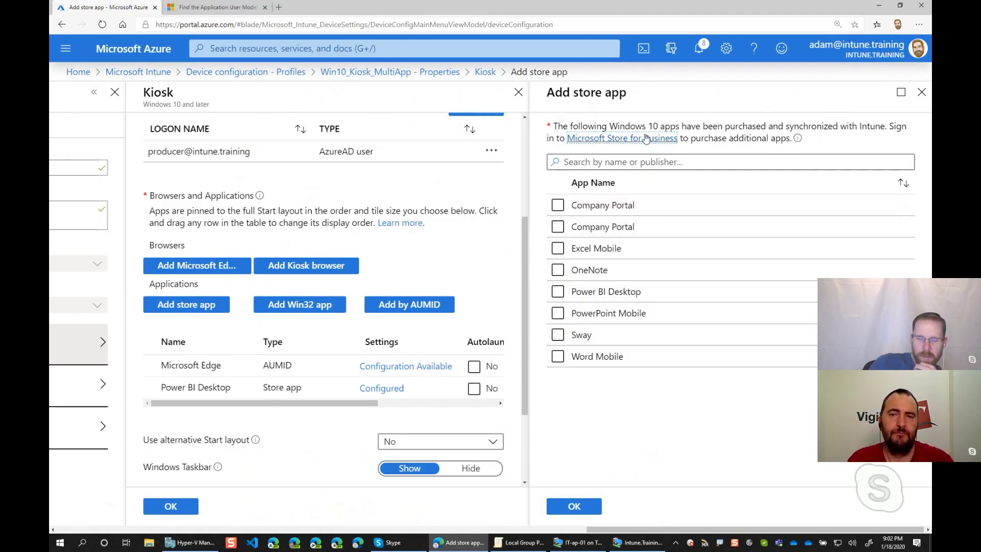
left_click(310, 306)
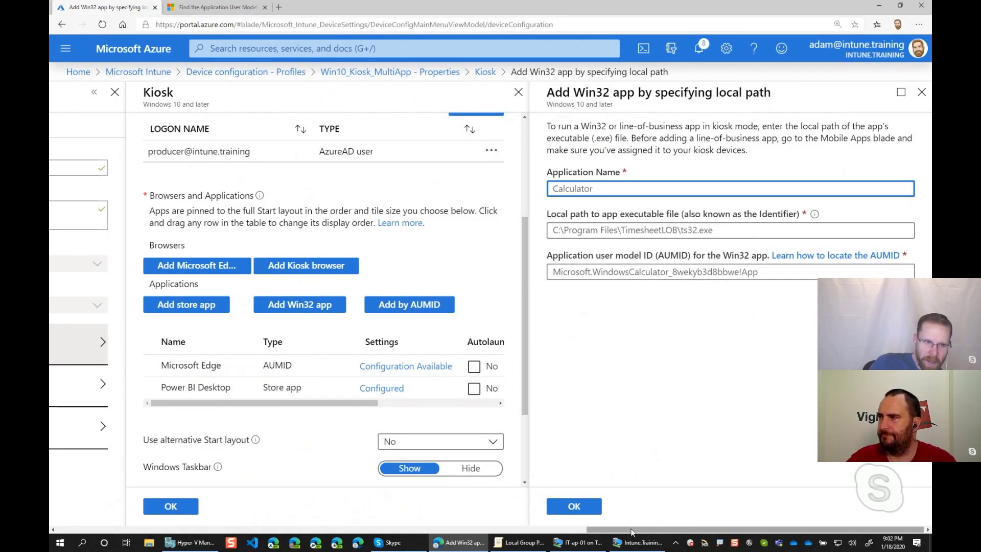
left_click(735, 230)
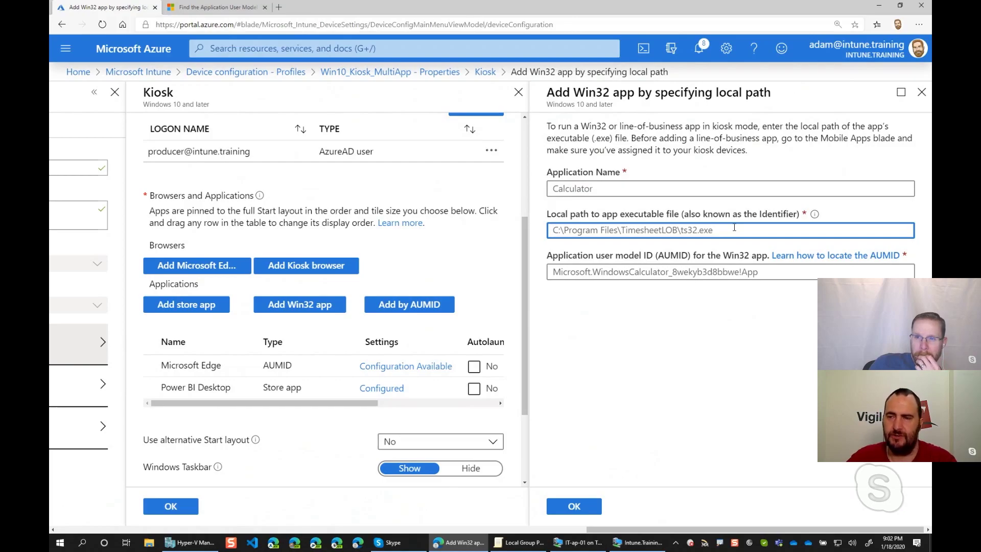
left_click_drag(631, 139, 758, 158)
left_click(777, 158)
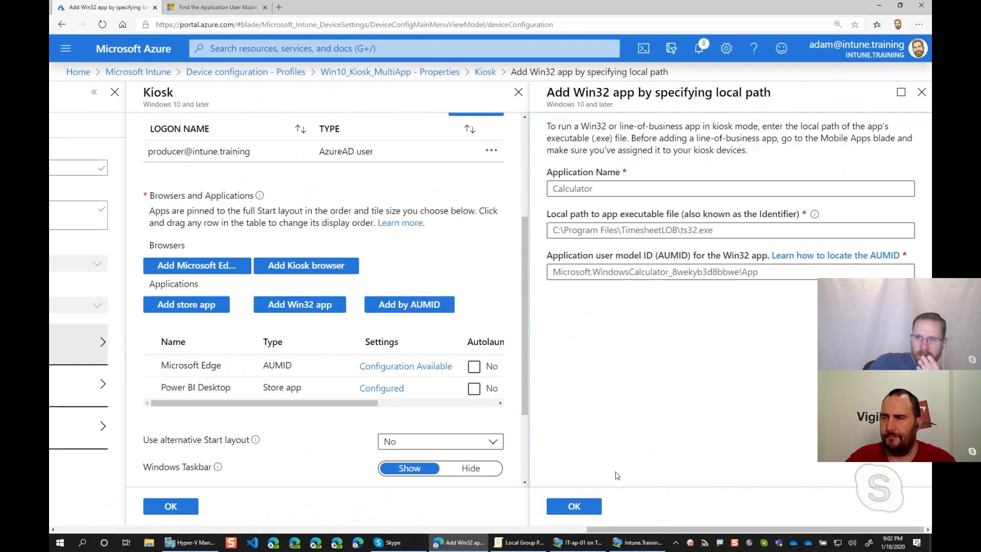
Close the Win32 app form and the kiosk settings without adding an app, and return to the Microsoft Intune overview
left_click(921, 92)
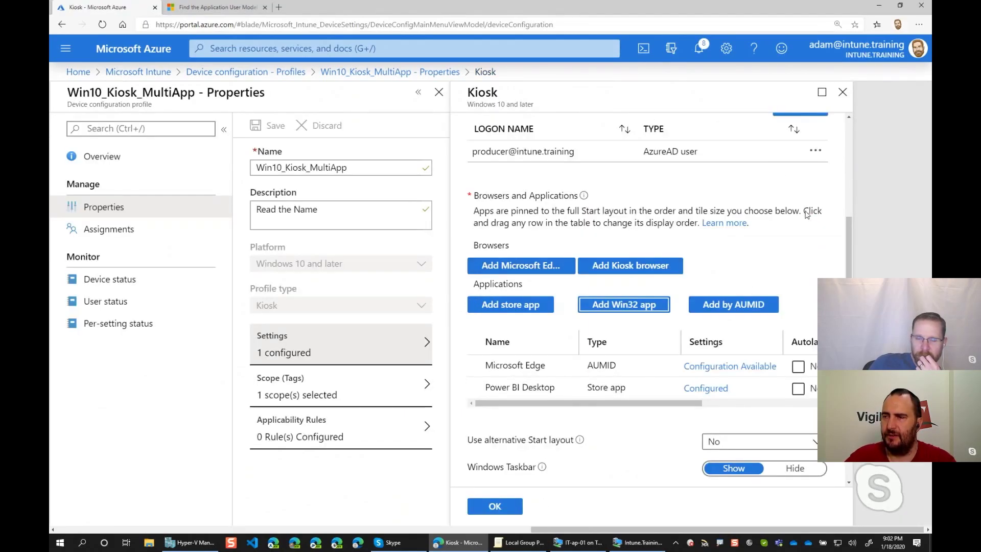
left_click(843, 92)
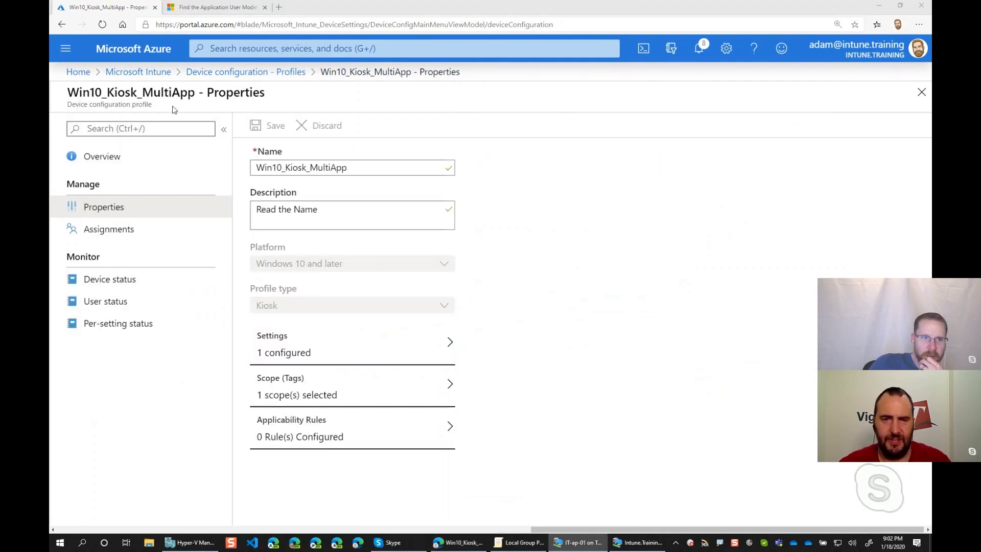
left_click(214, 75)
left_click(153, 72)
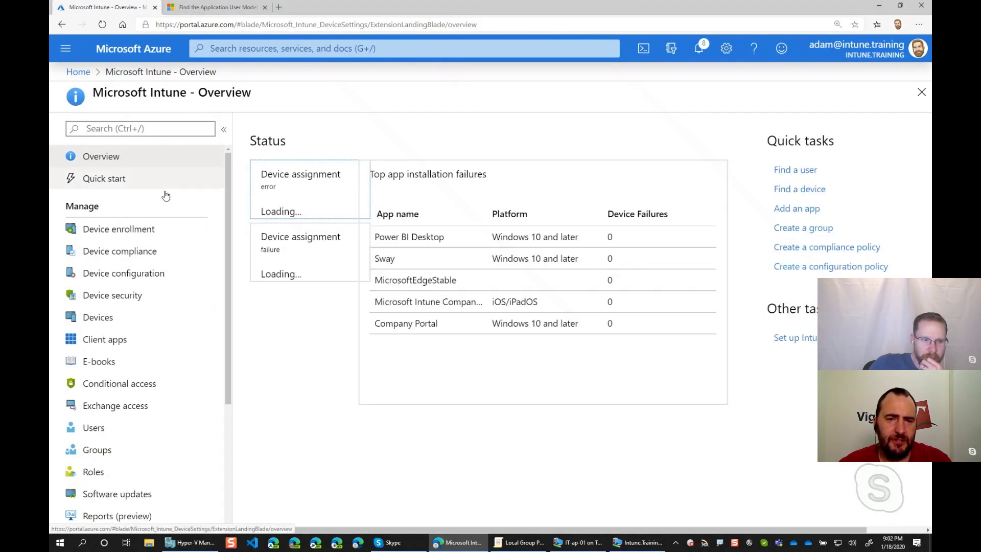
Open DESKTOP-06LADHN from the list of all Intune devices and check the state of its device configuration policies
left_click(207, 311)
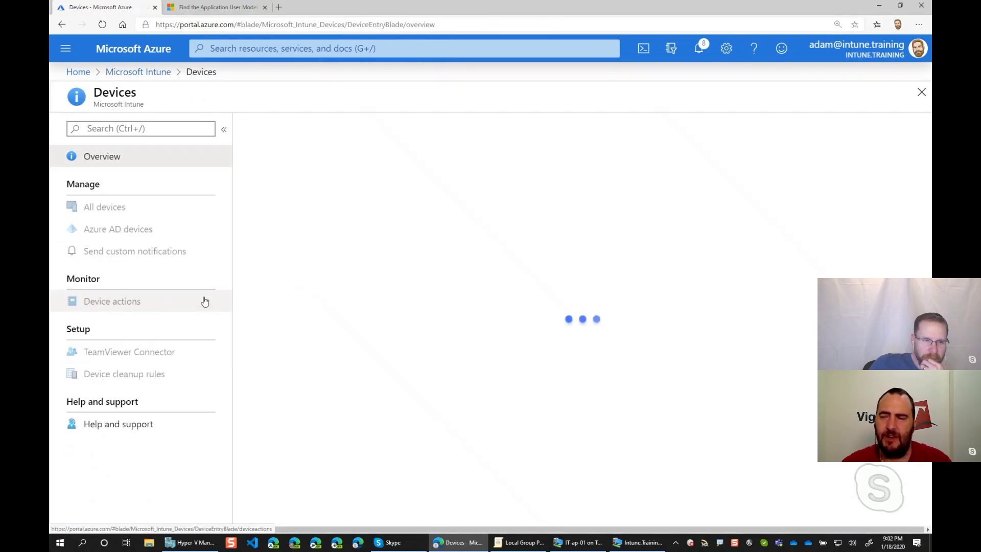
left_click(121, 208)
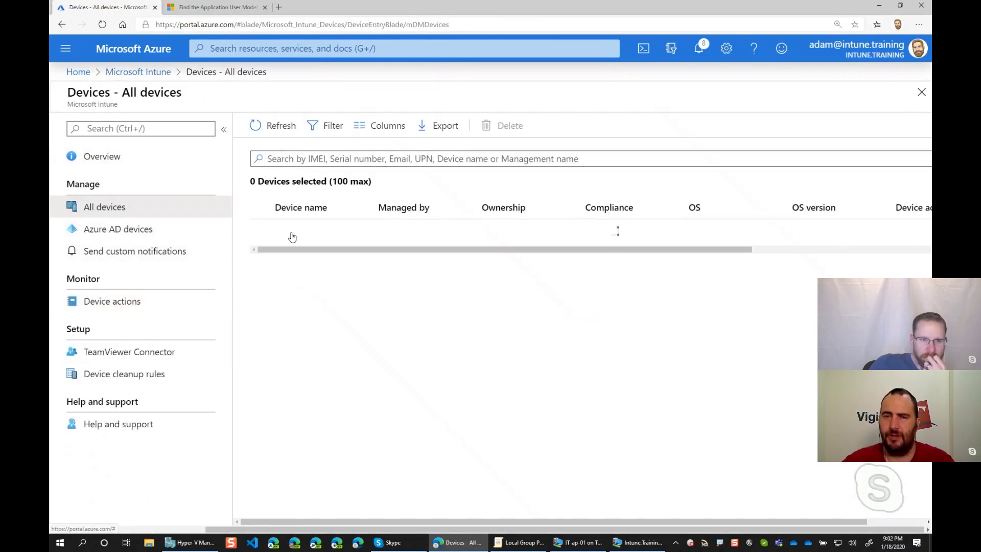
left_click(327, 233)
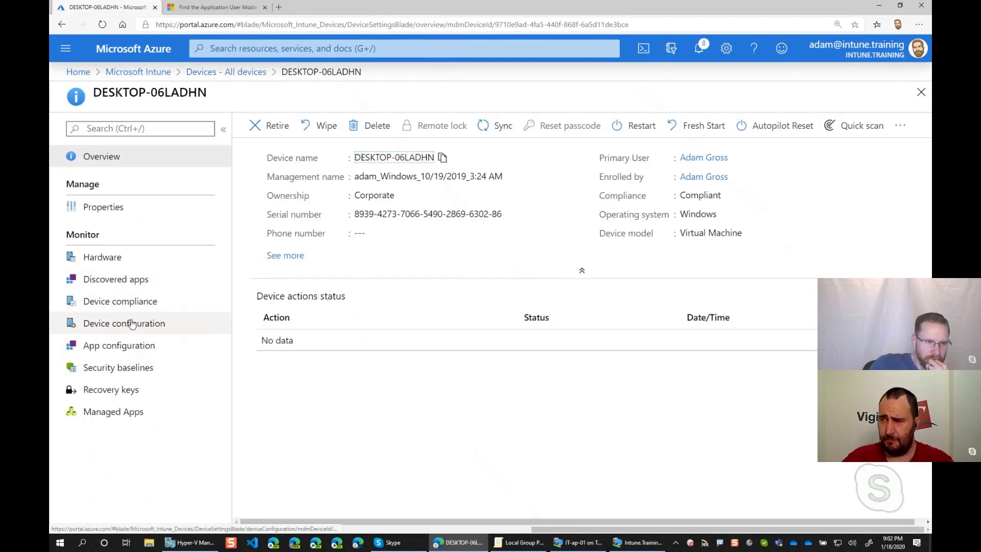
left_click(136, 326)
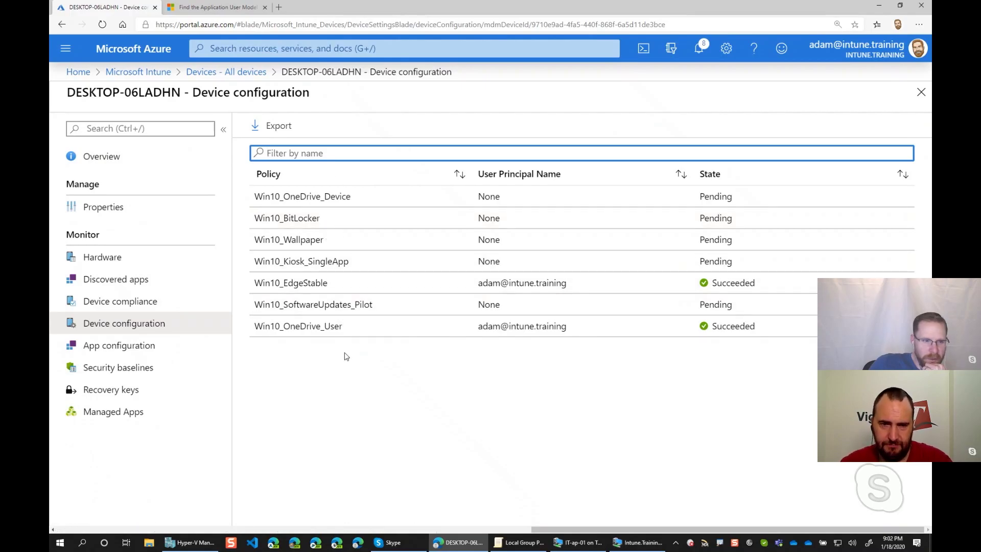
Open DESKTOP-7SIQJDT from the list of all Intune devices and check the state of its device configuration policies
left_click(224, 72)
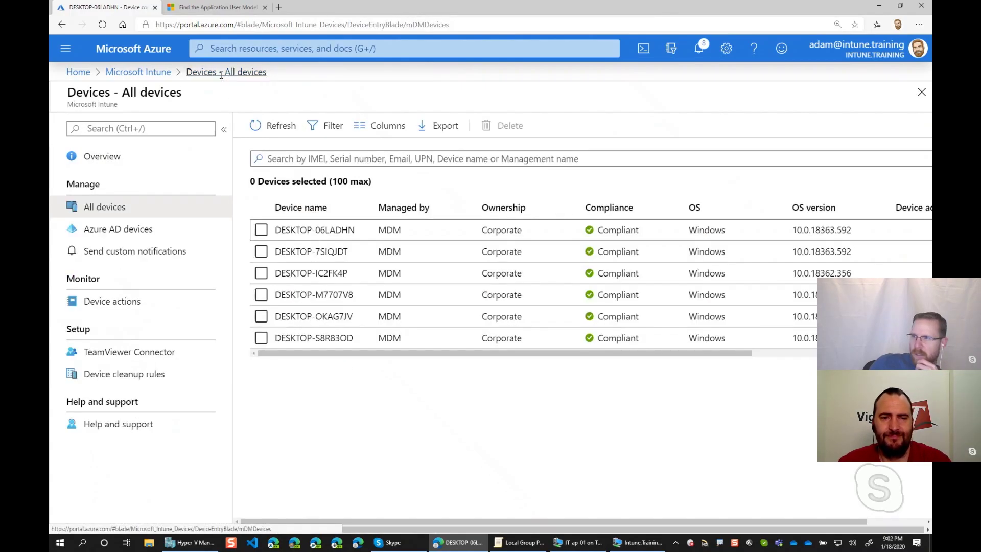
left_click(315, 252)
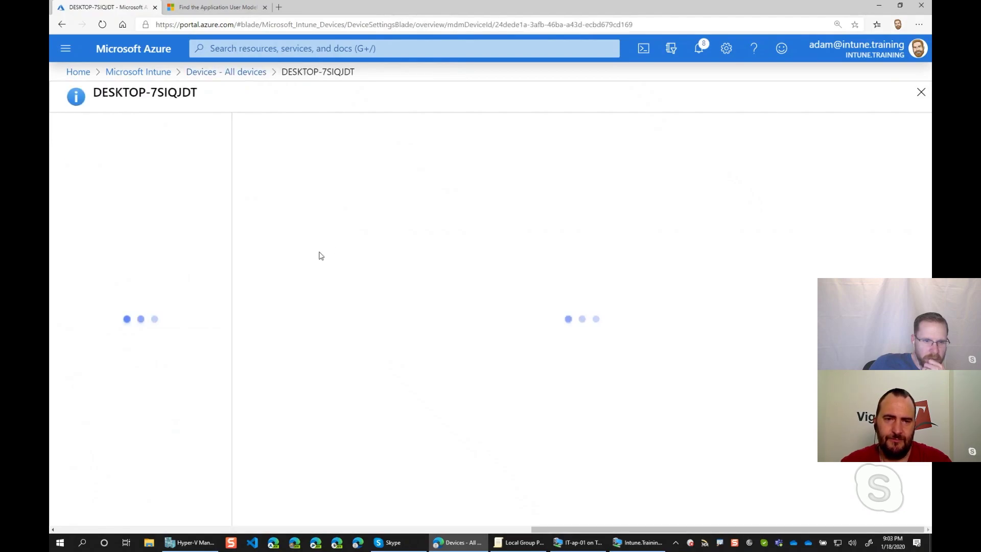
left_click(131, 323)
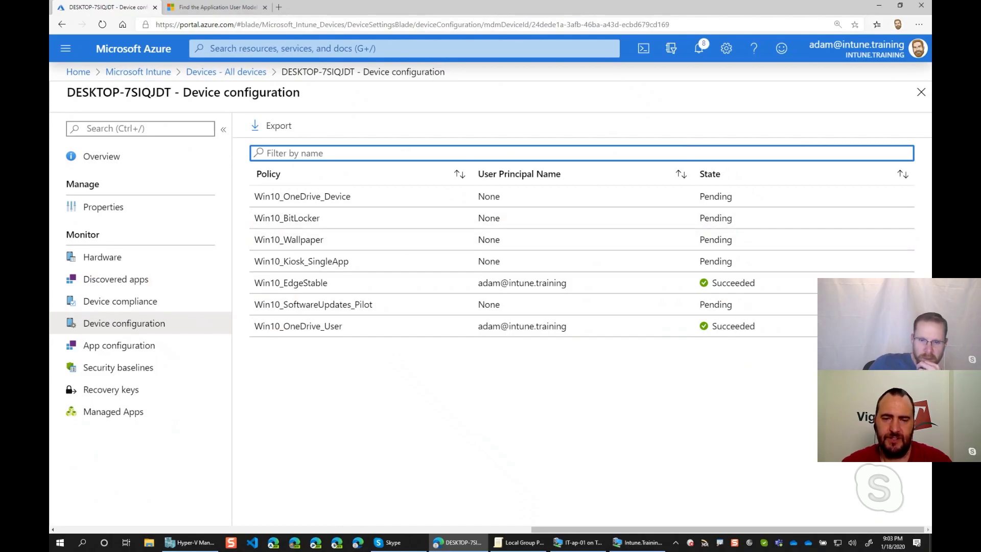
Switch to the Intune.Training-ap-1 virtual machine and restart Windows on it
left_click(577, 542)
left_click(638, 542)
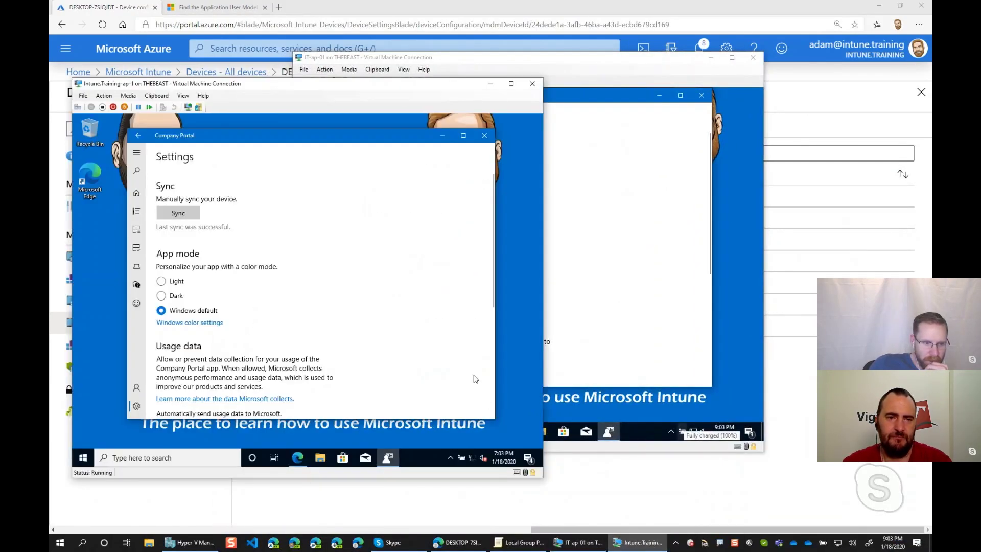
left_click(83, 458)
left_click(83, 438)
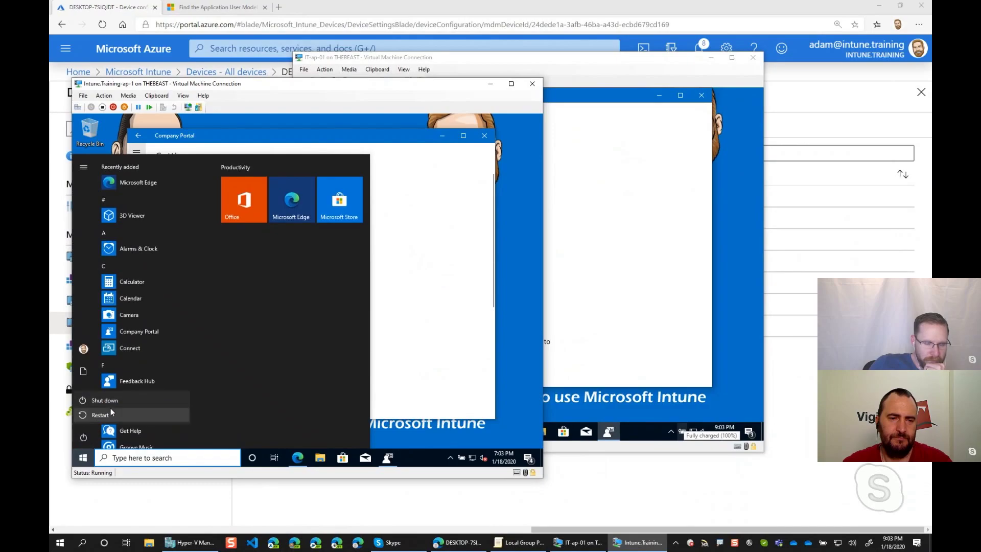
left_click(102, 416)
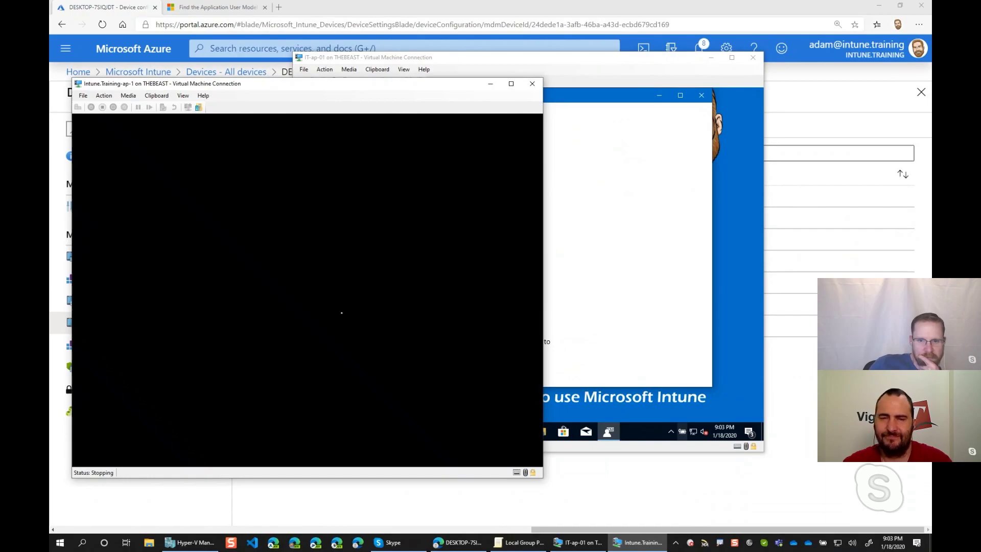
Check the sync progress in Company Portal on the IT-ap-01 virtual machine and move its window clear of Intune.Training-ap-1
left_click(668, 328)
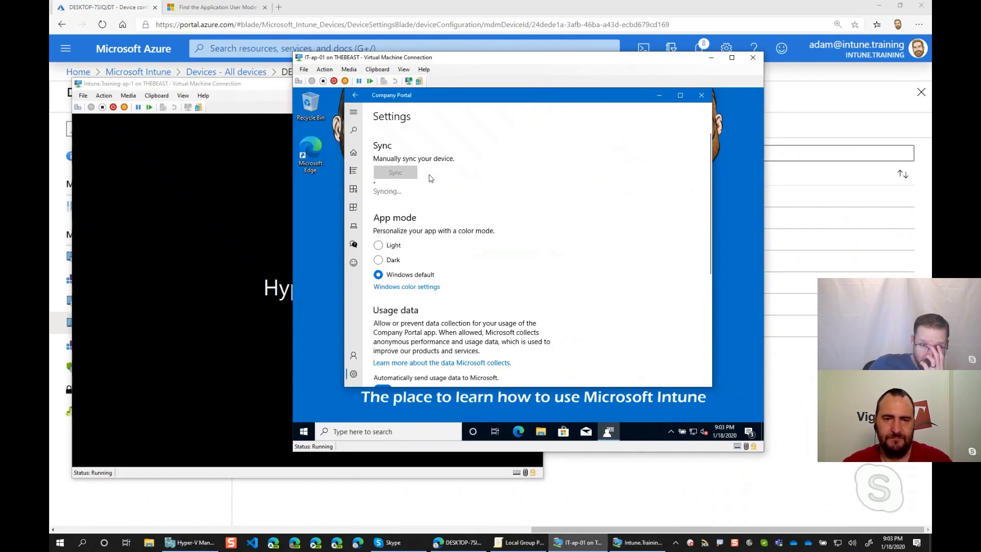
scroll(545, 233, "down", 1)
scroll(531, 251, "down", 4)
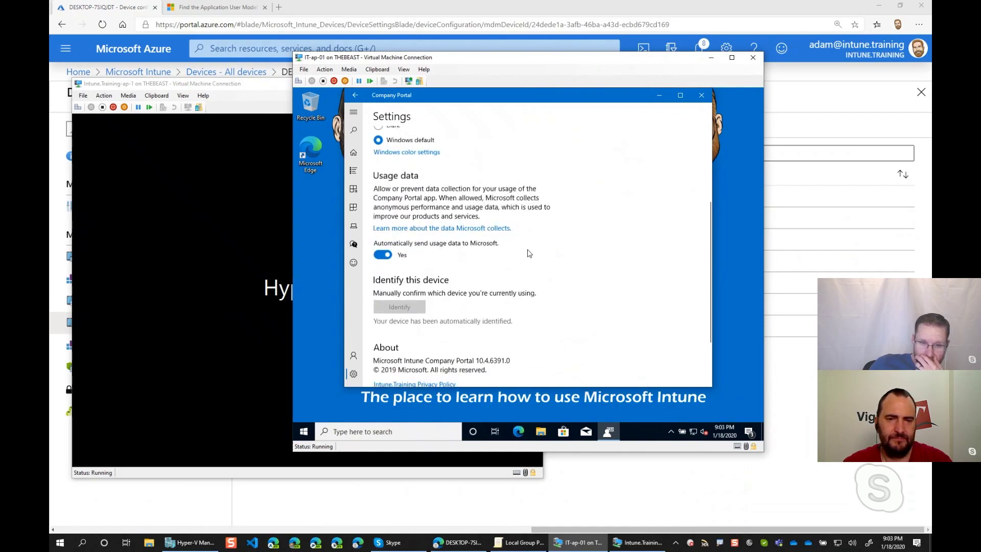
scroll(505, 273, "up", 5)
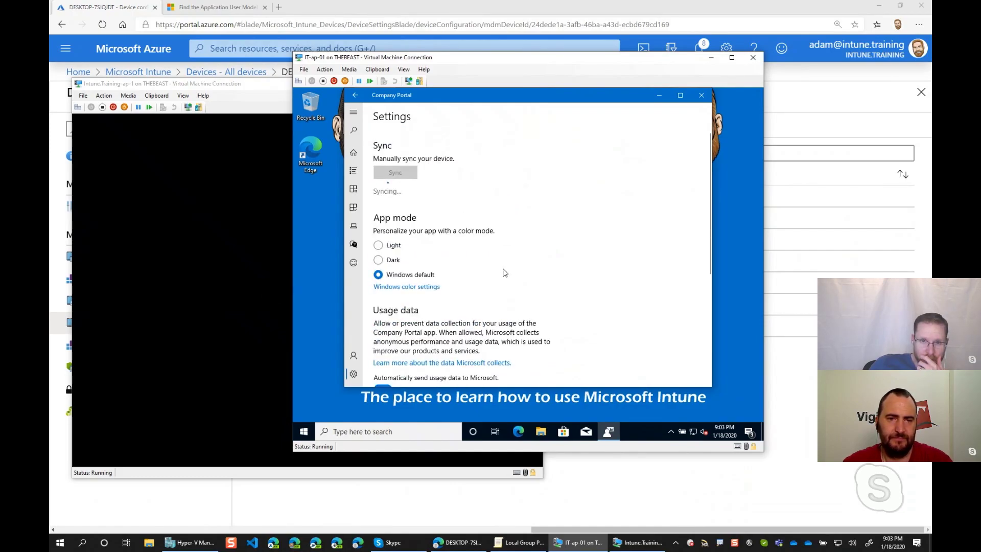
left_click_drag(511, 57, 618, 95)
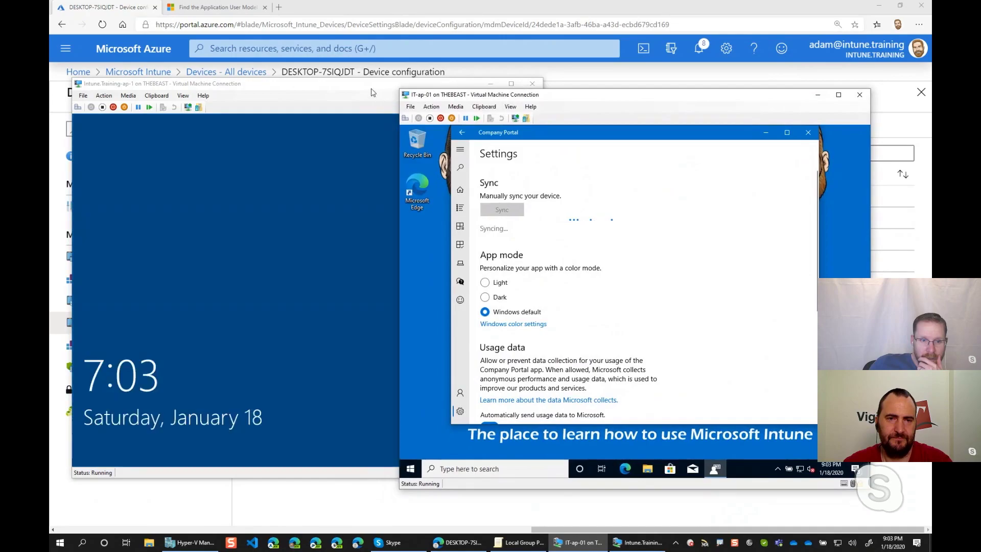
Sign in to Windows on the restarted Intune.Training-ap-1 virtual machine with the account PIN
left_click(312, 241)
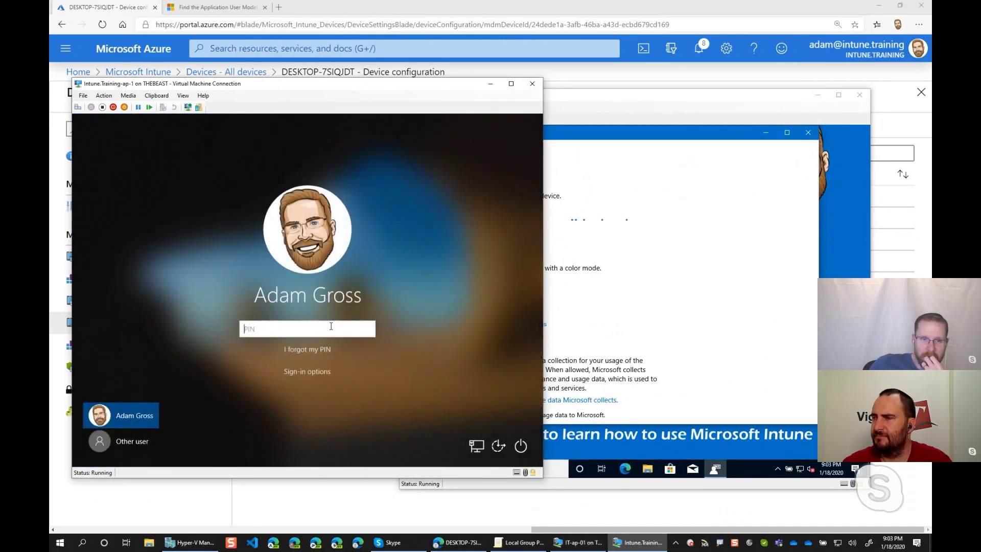
type("******")
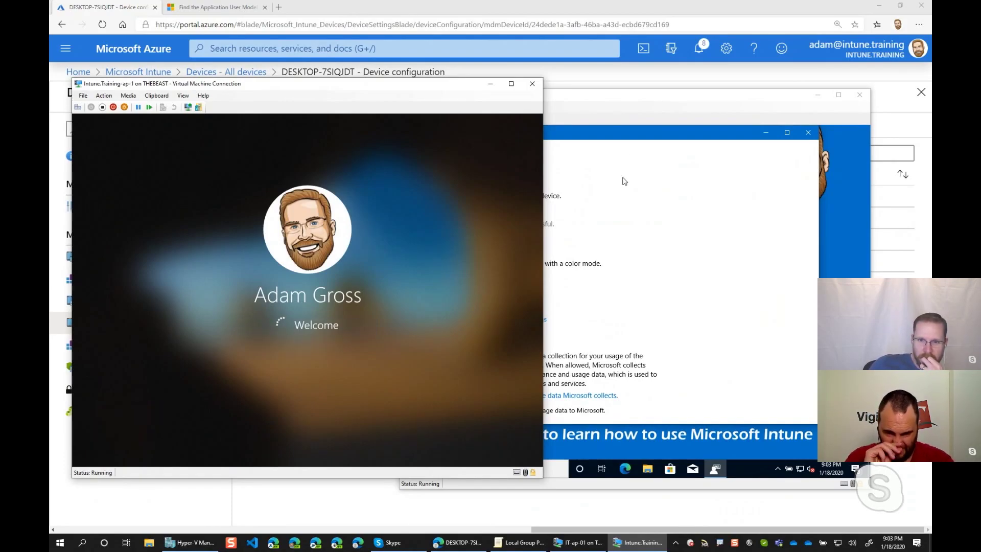
Return to the IT-ap-01 virtual machine and restart Windows on it
left_click(625, 95)
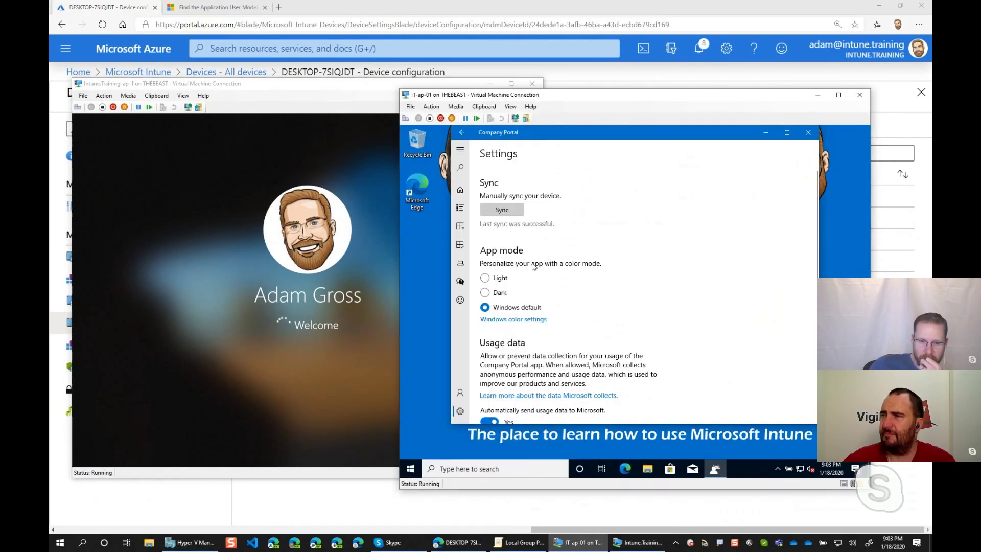
left_click(410, 469)
left_click(413, 449)
left_click(442, 425)
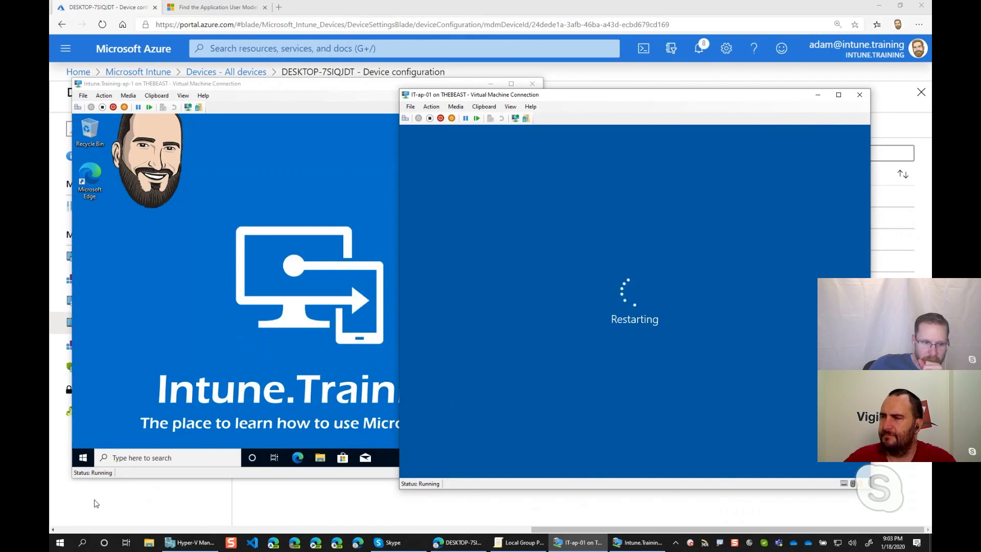
left_click(74, 443)
left_click(83, 458)
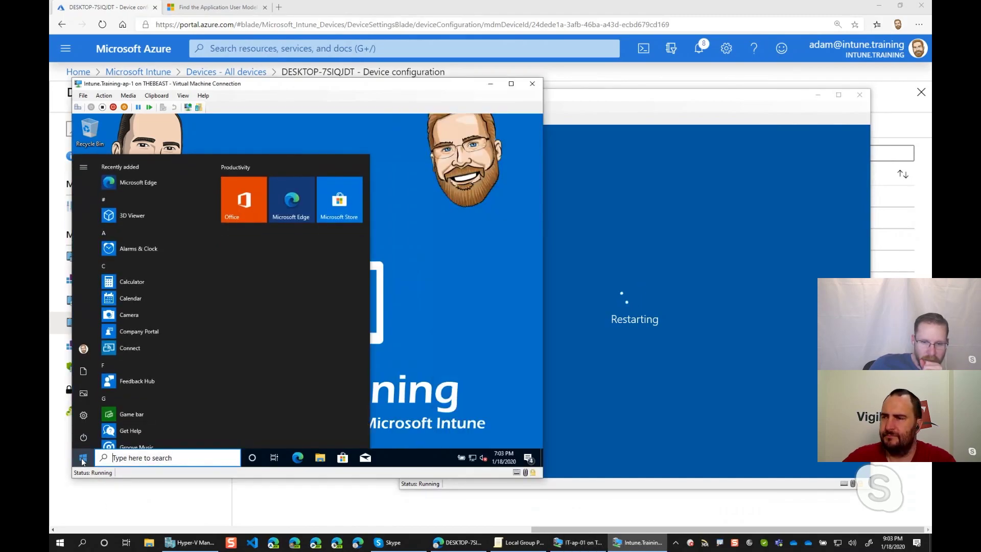
left_click(82, 458)
left_click(633, 400)
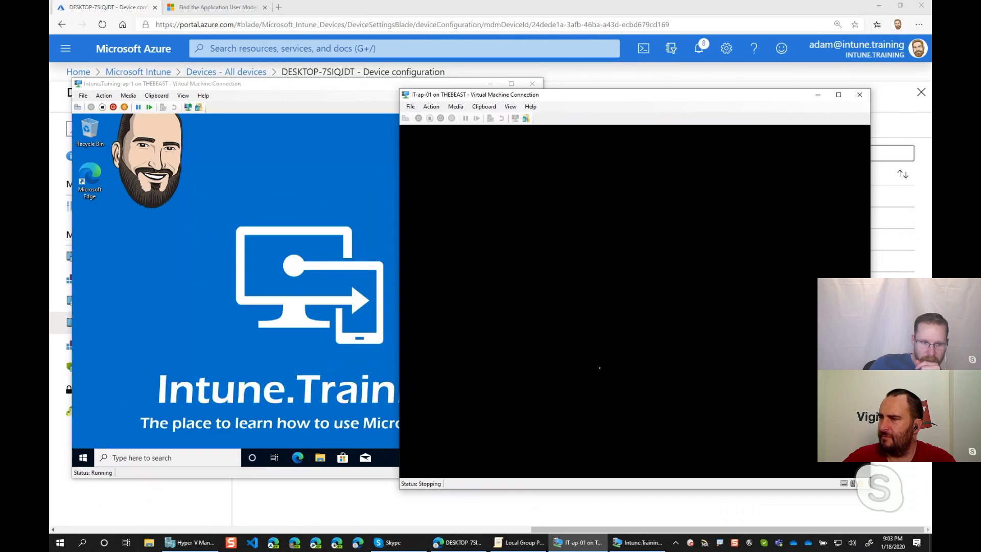
left_click(85, 460)
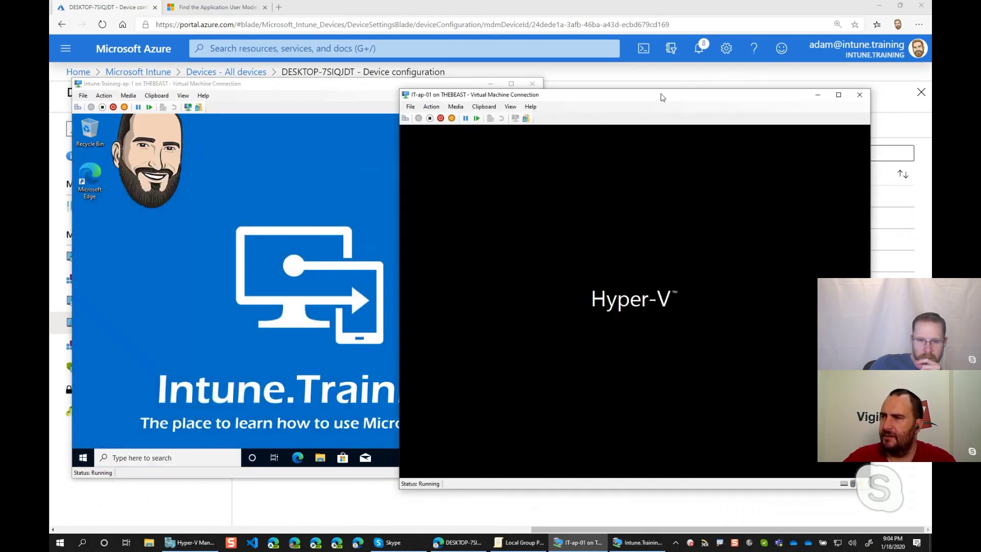
Move the IT-ap-01 virtual machine window over the Intune.Training-ap-1 window and look over its display and action options
left_click_drag(661, 97, 452, 70)
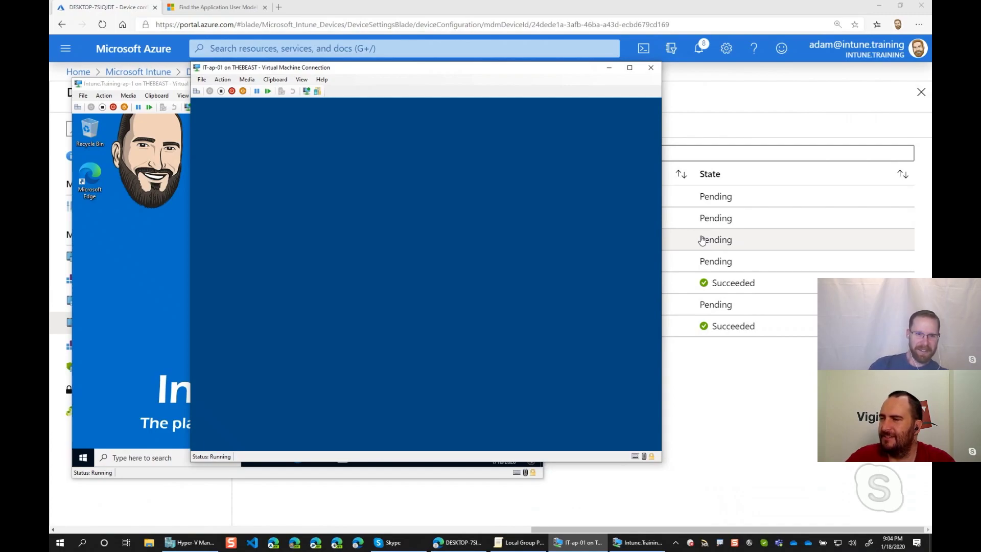
left_click_drag(400, 67, 378, 84)
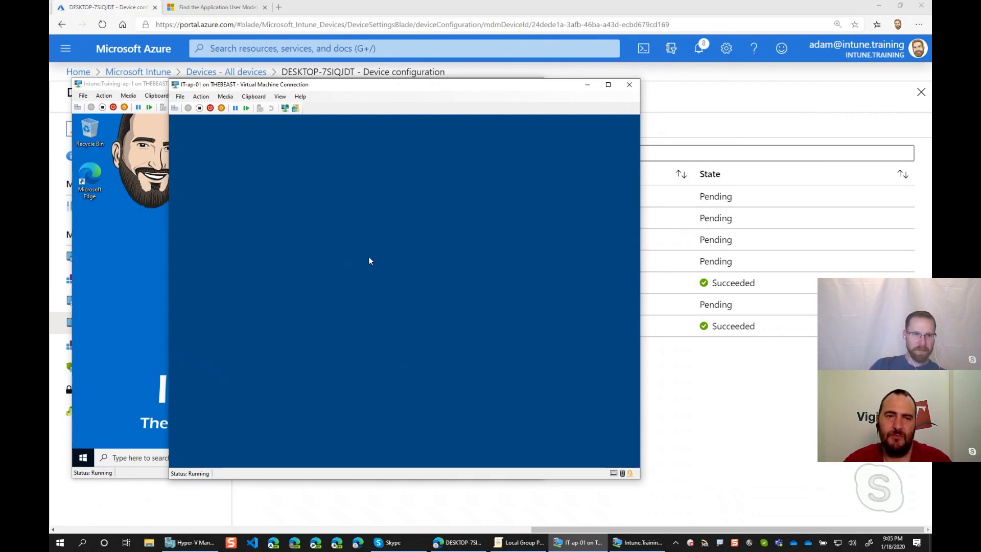
left_click(281, 96)
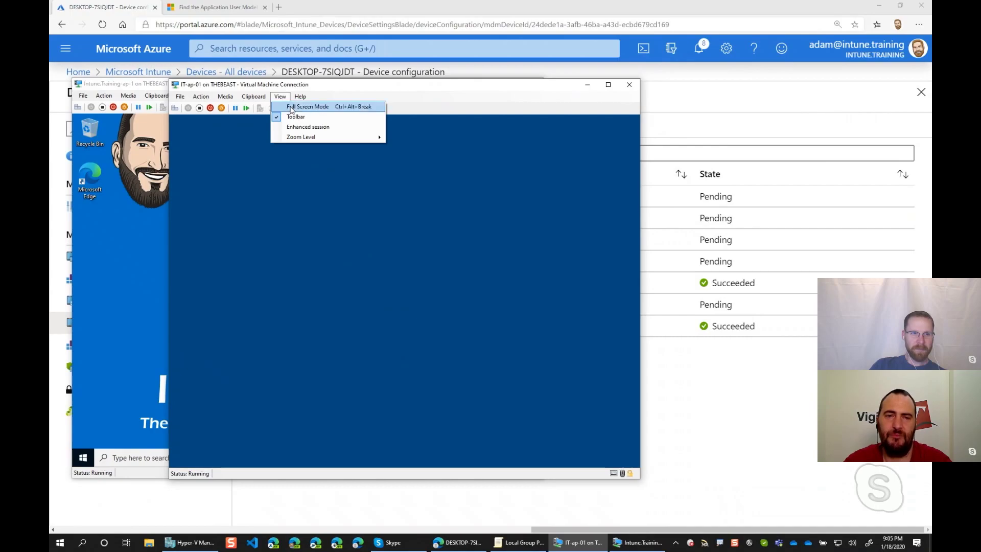
mouse_move(252, 98)
left_click(201, 96)
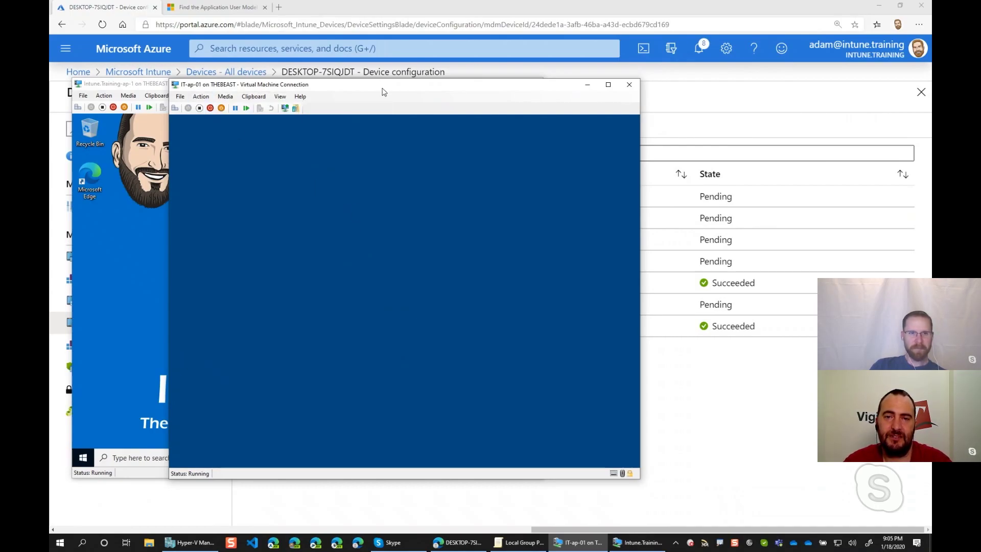